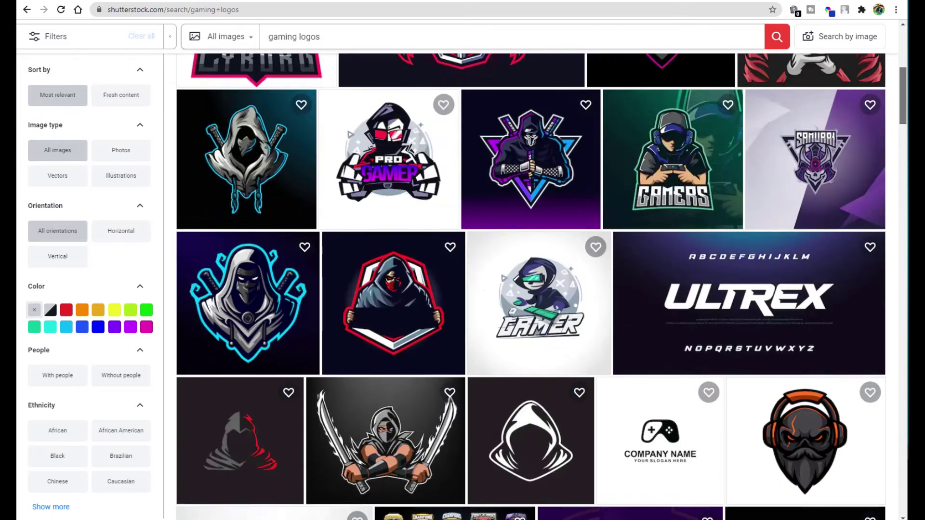
Open the GAMERS mascot logo with the gamer holding a controller and copy its share link
click(723, 198)
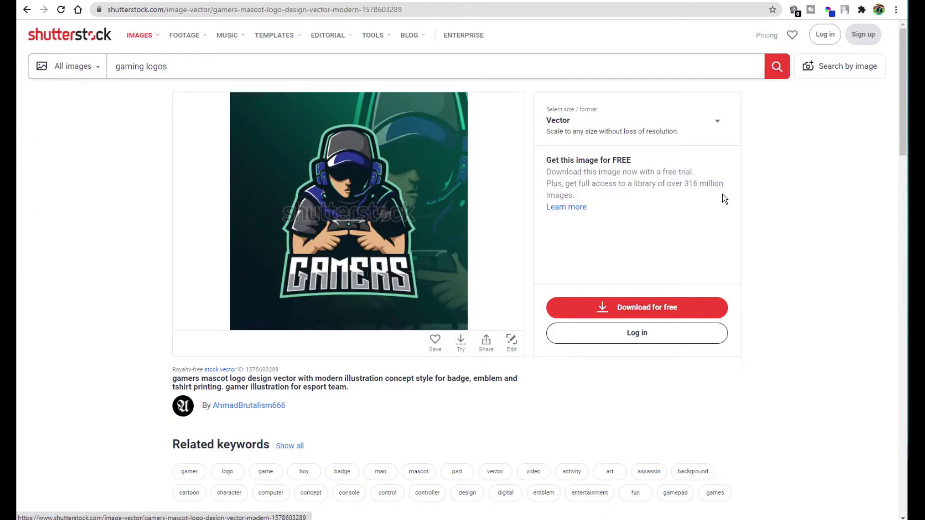
click(487, 341)
click(472, 328)
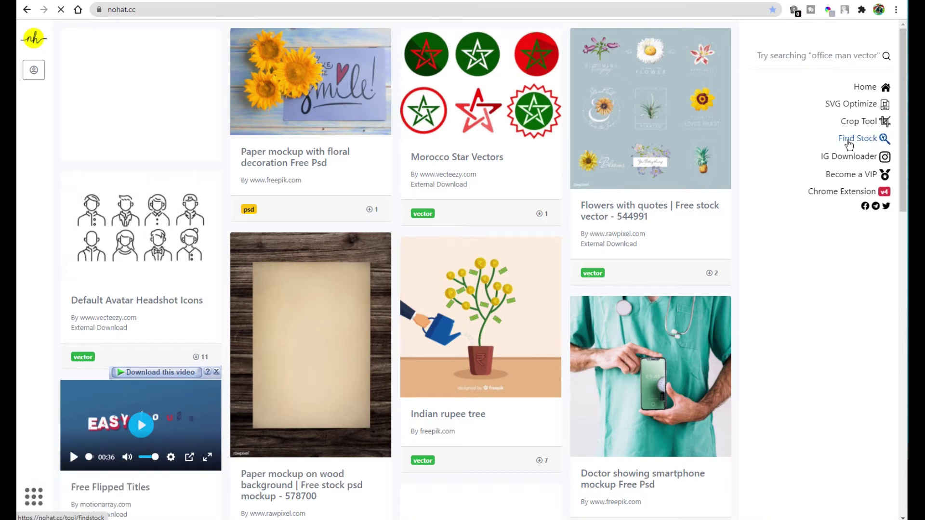
Switch to nohat.cc and search its Find Stock tool with the copied Shutterstock URL of the gamers mascot logo
click(849, 143)
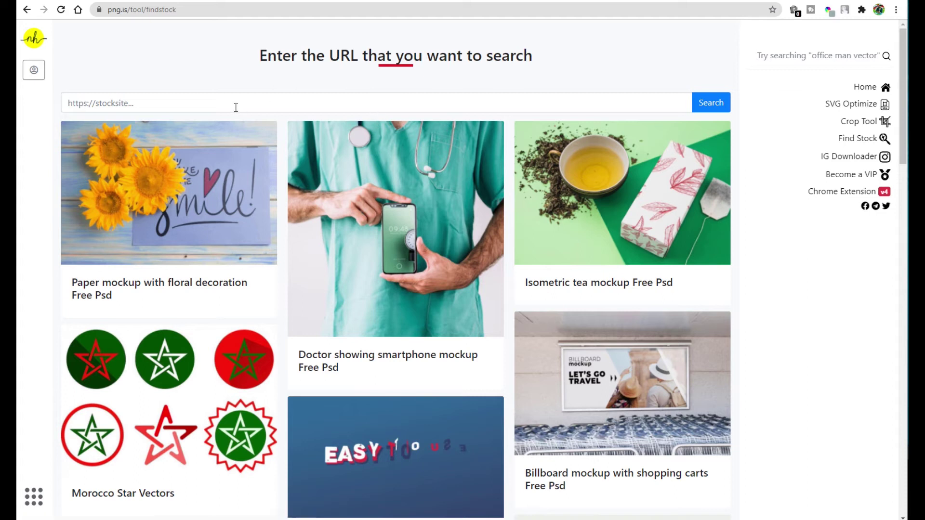
click(235, 107)
key(ctrl+v)
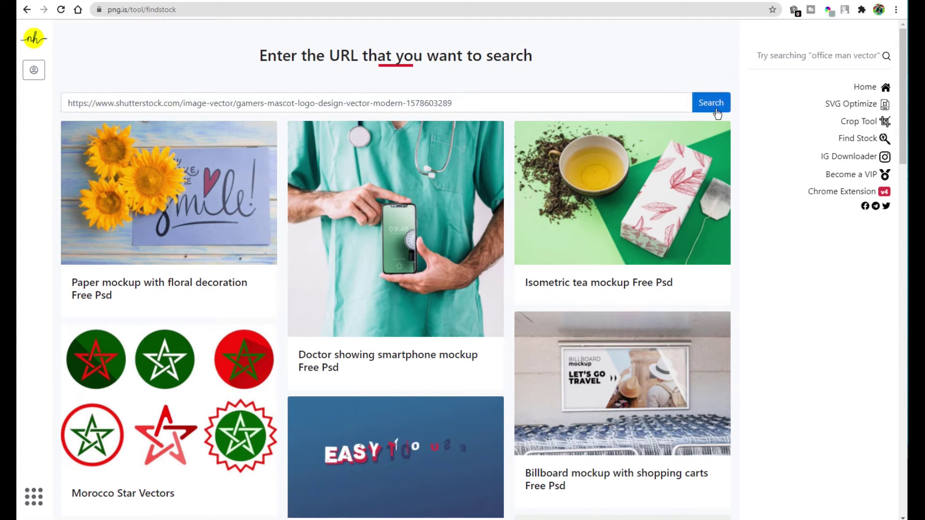
click(711, 103)
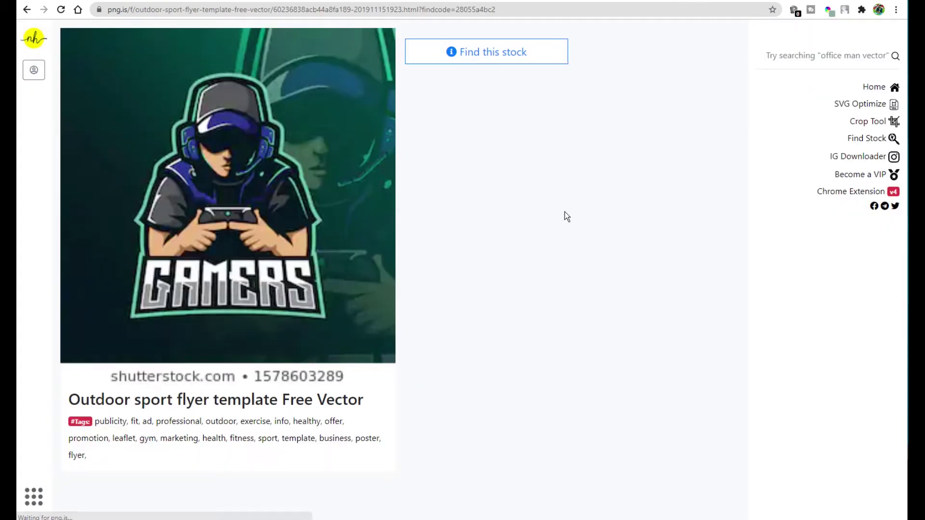
Find and view the matching stock image, and download it to the Desktop as 5vZJcO9bXU.jpg
click(494, 57)
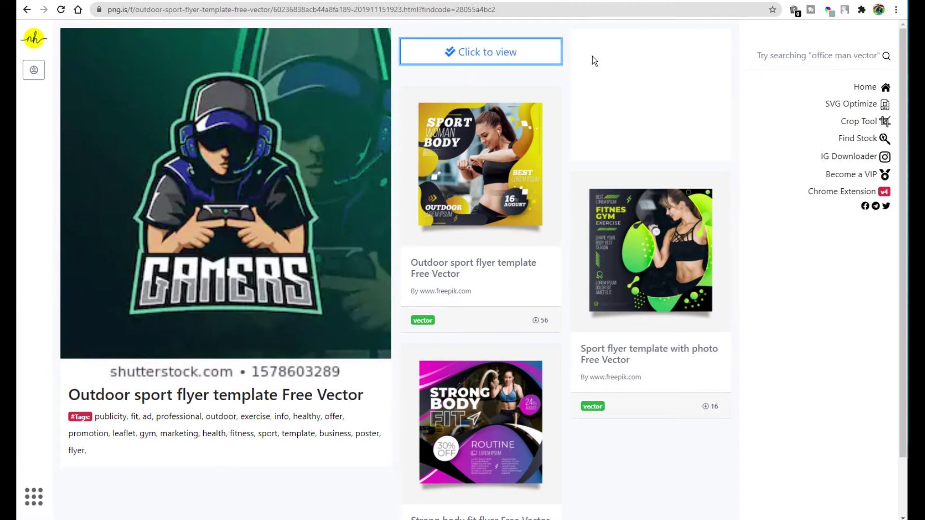
click(529, 58)
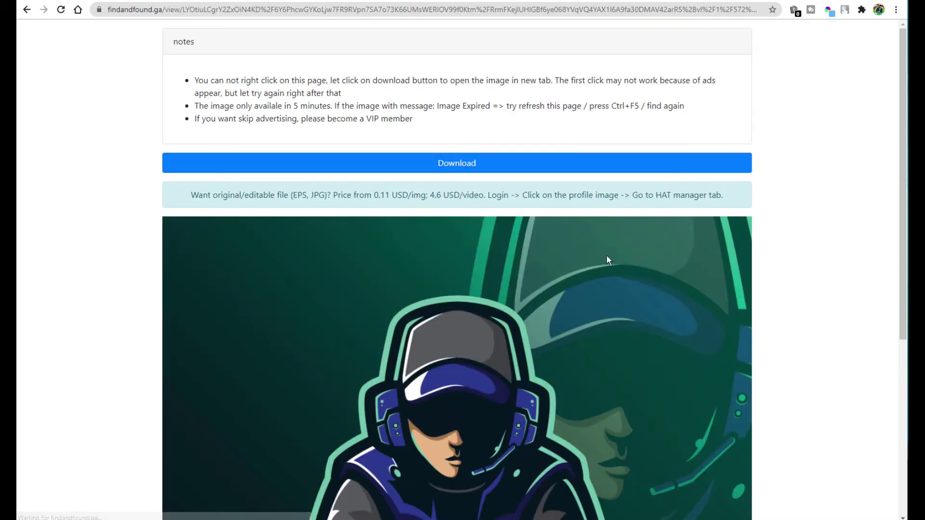
click(457, 169)
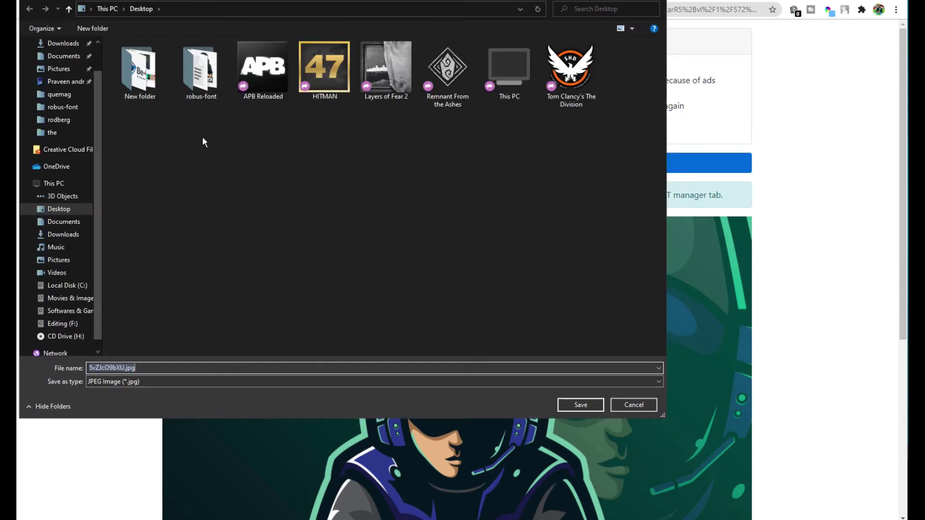
key(alt+Tab)
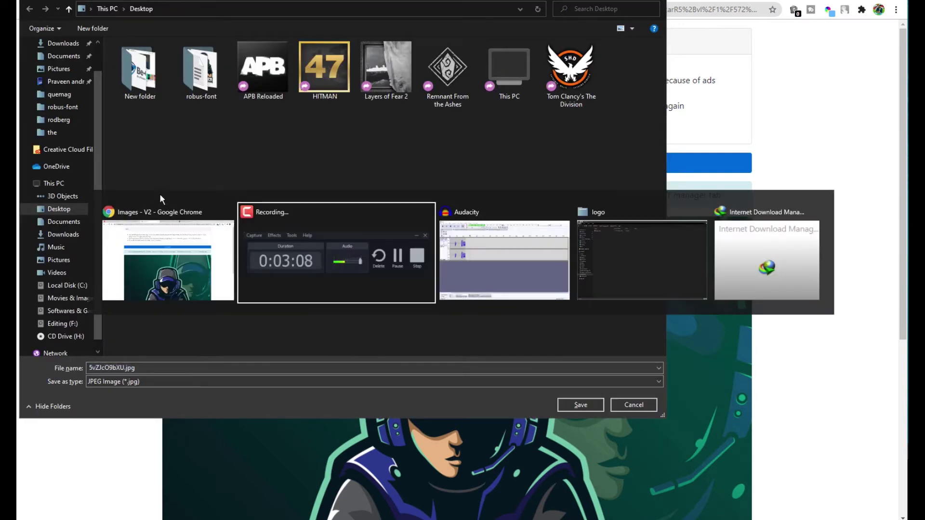
key(alt+s)
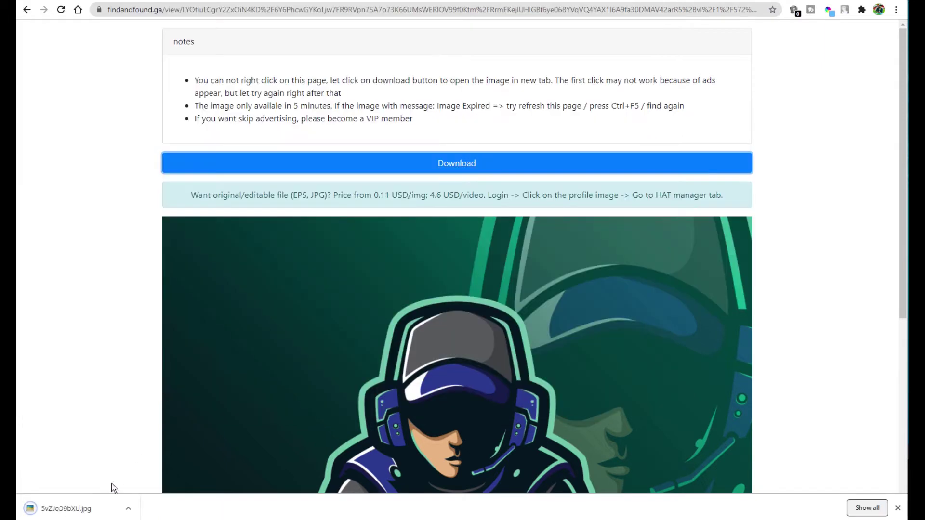
Switch to Photopea and open the downloaded image 5vZJcO9bXU.jpg for editing
click(424, 1)
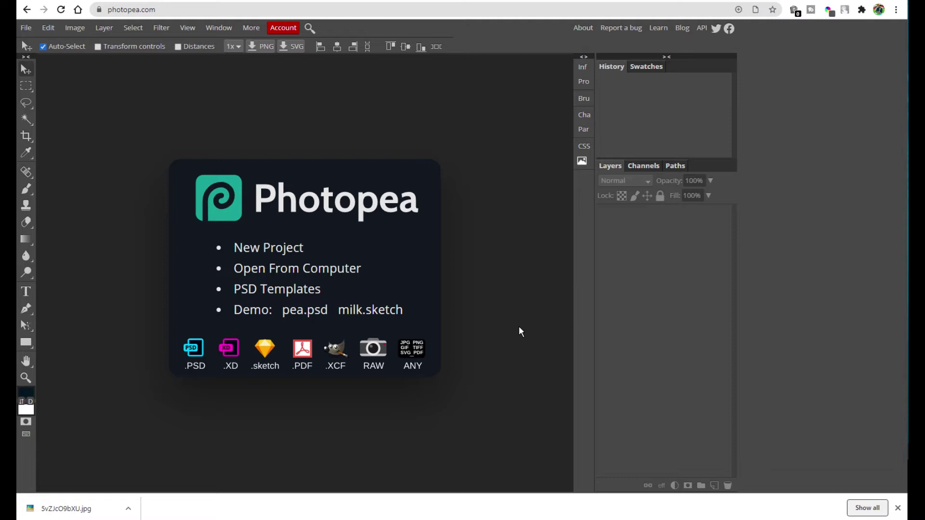
drag(66, 508, 270, 137)
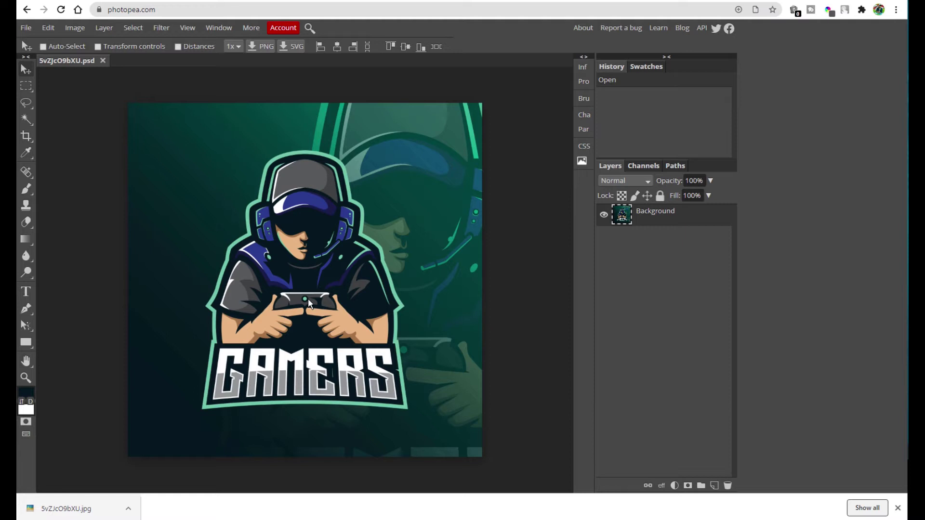
Draw a rough closed trial path over the mascot with the Pen tool, convert it to a selection and deselect it
key(ctrl+plus)
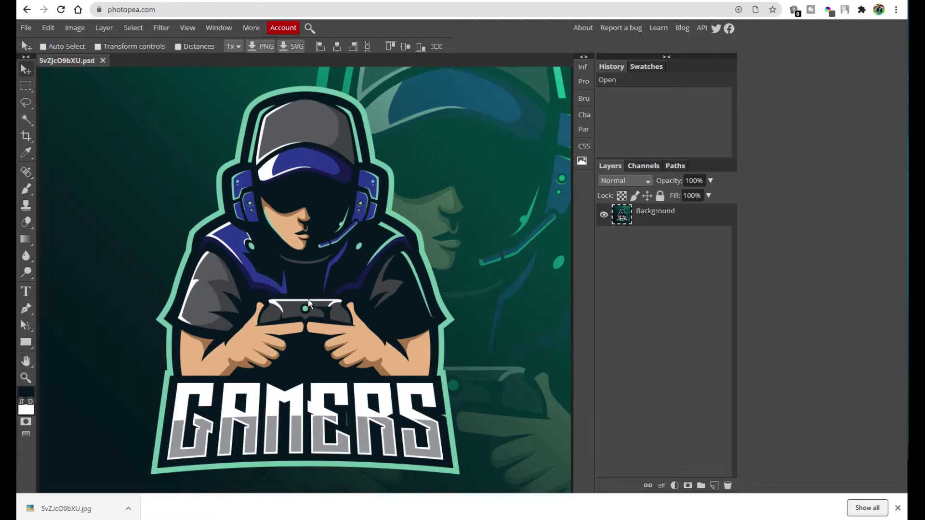
key(p)
drag(211, 171, 175, 235)
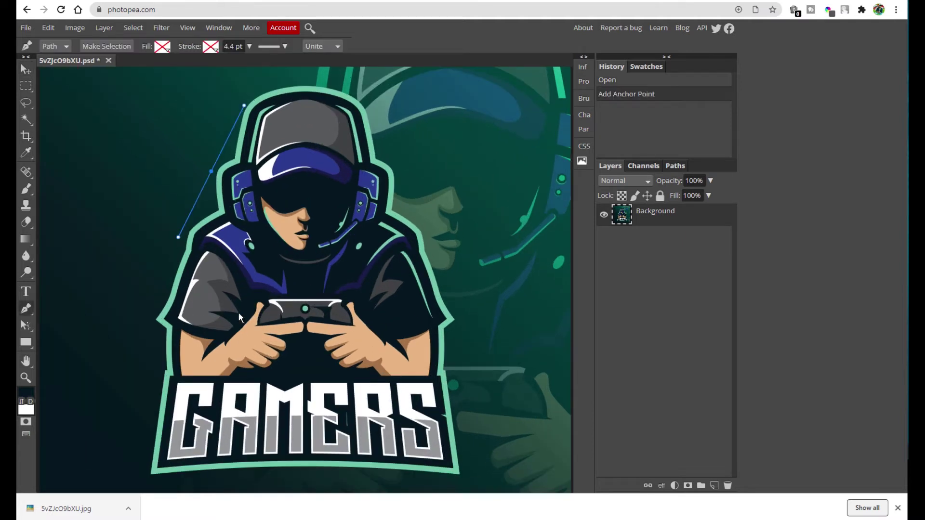
click(236, 313)
drag(341, 222, 367, 283)
click(211, 172)
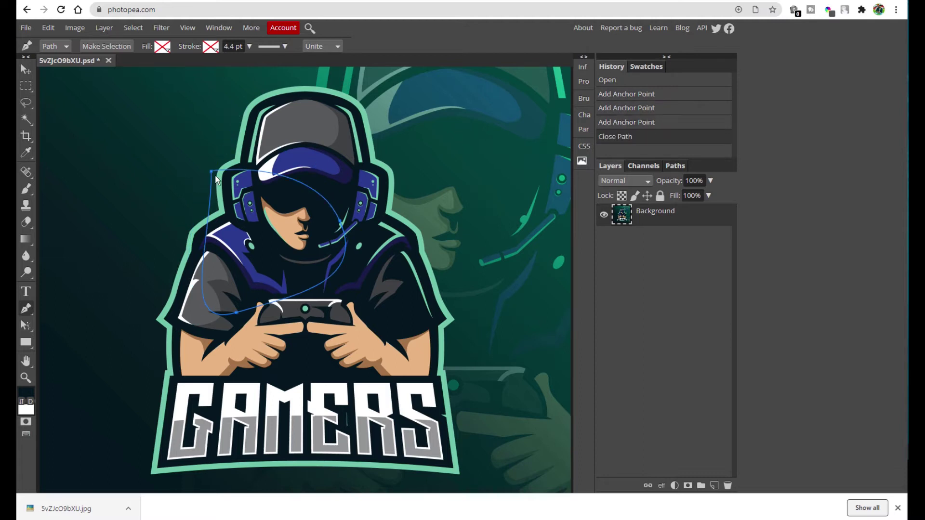
key(ctrl+Return)
key(q)
key(q)
key(ctrl+d)
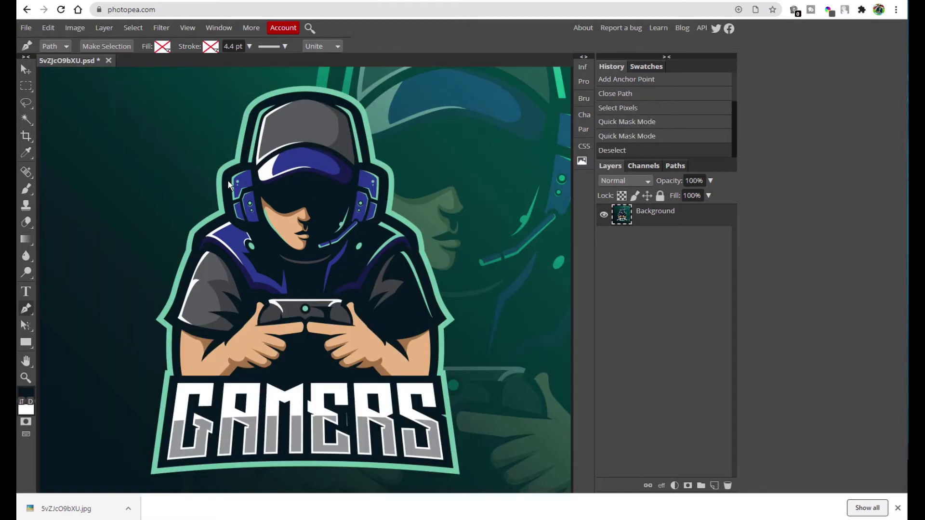
Set the Free Pen tool to Path mode and check its fill and stroke options
key(shift+p)
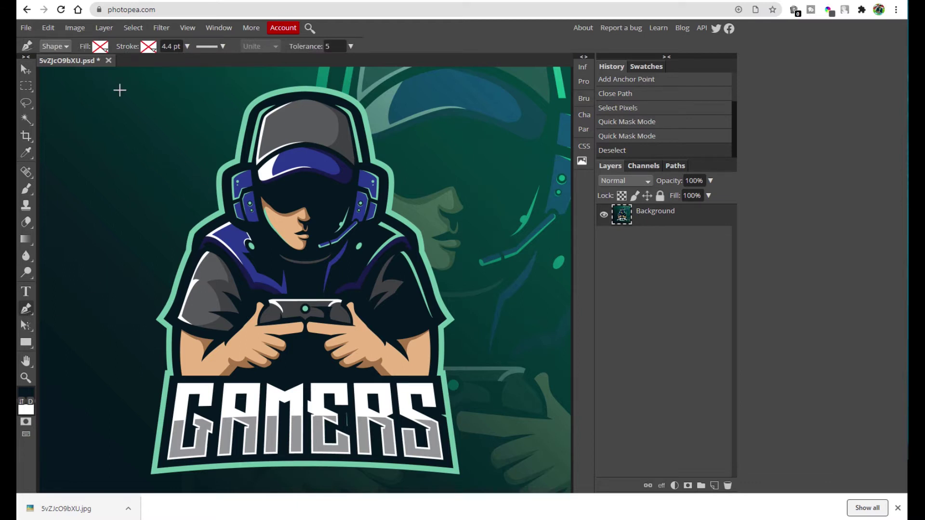
click(54, 46)
click(51, 59)
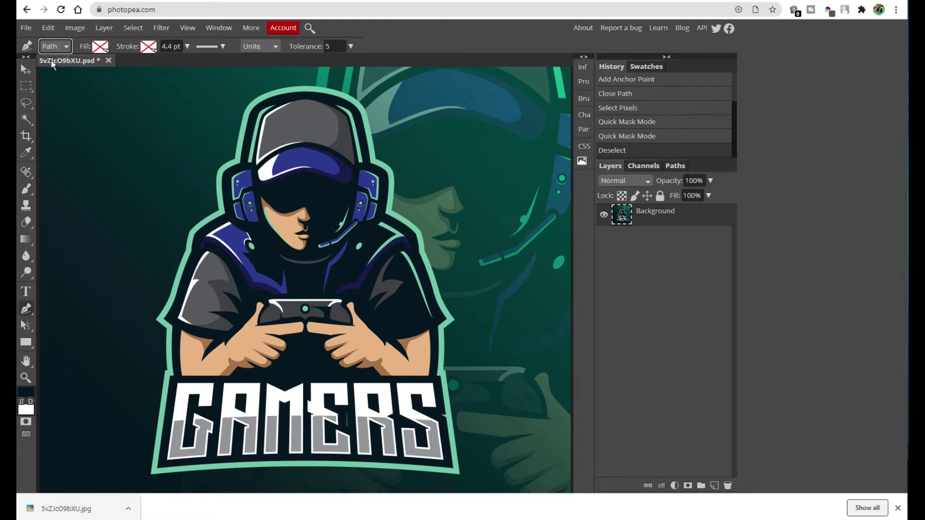
click(101, 48)
click(150, 48)
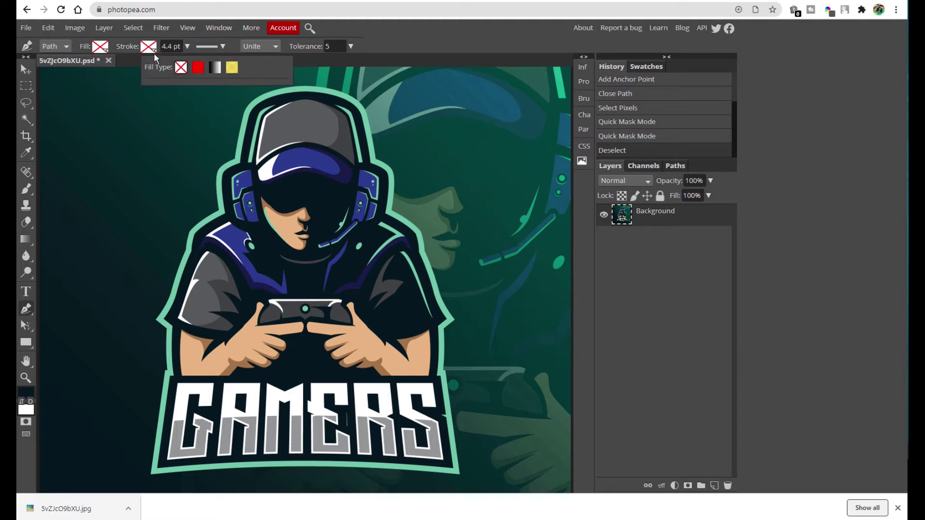
click(410, 46)
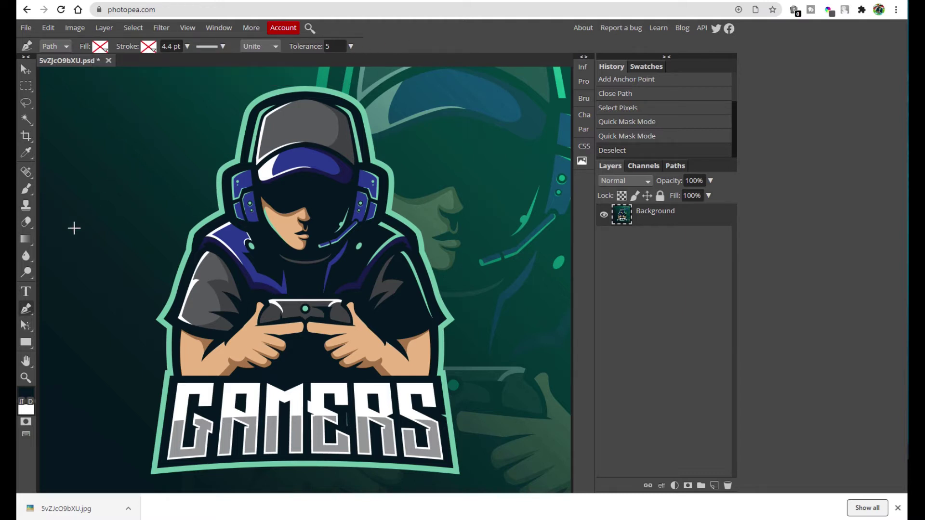
Select the whole canvas and subtract the green backdrop and faded headset band around the mascot with the Magic Wand at tolerance 32
key(w)
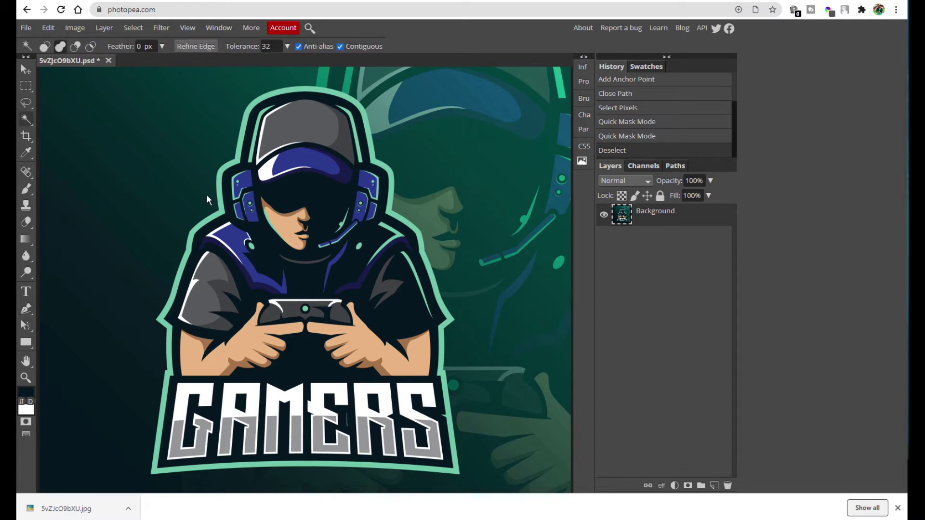
scroll(222, 193, down, 1)
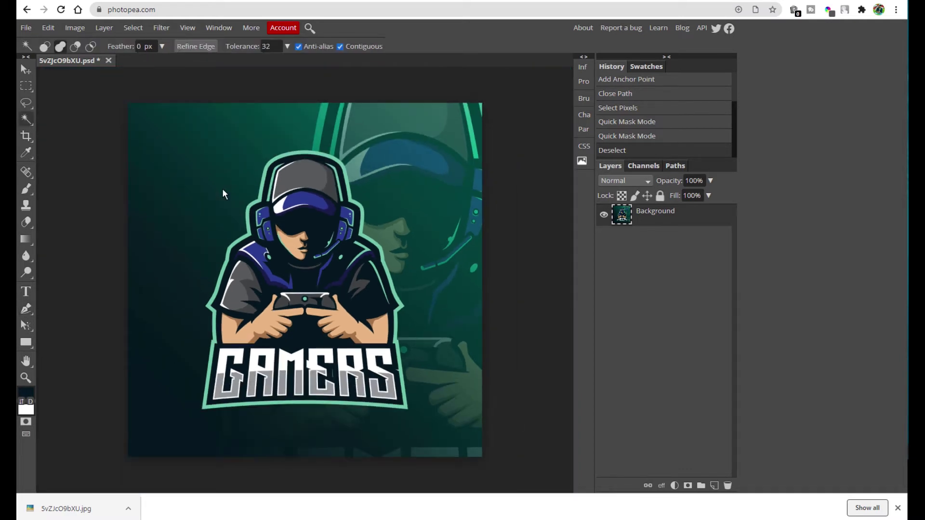
key(ctrl+a)
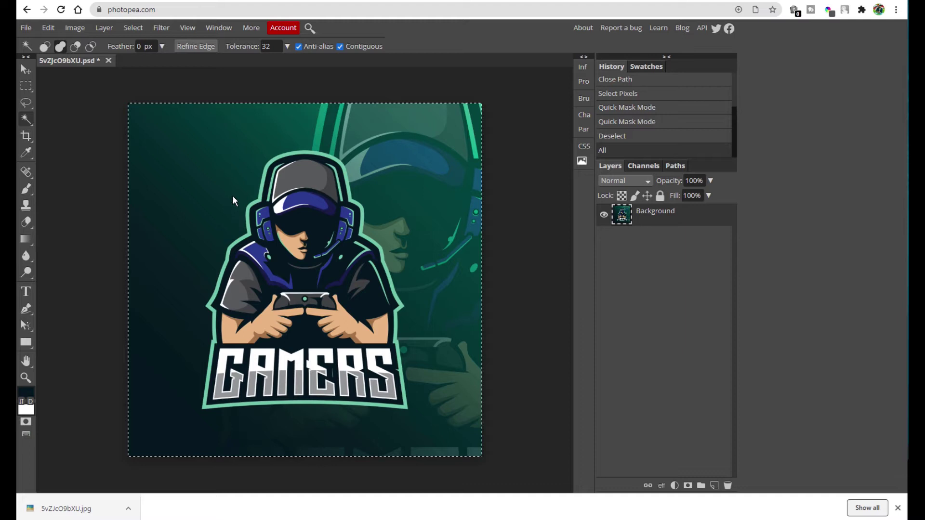
alt+click(232, 195)
alt+click(348, 134)
alt+click(344, 137)
alt+click(339, 141)
alt+click(326, 126)
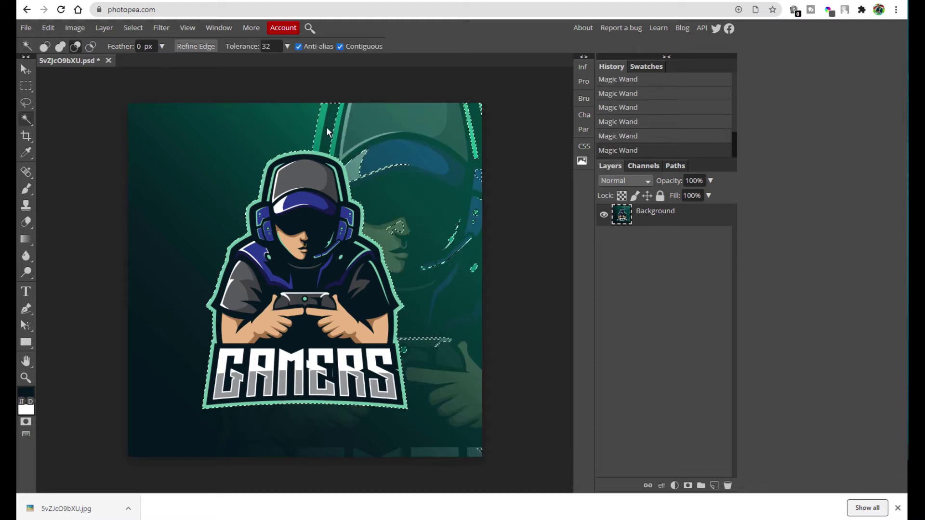
alt+click(317, 134)
Subtract the remaining fragments of the faded cap, face and controller from the selection with the Magic Wand
alt+click(366, 169)
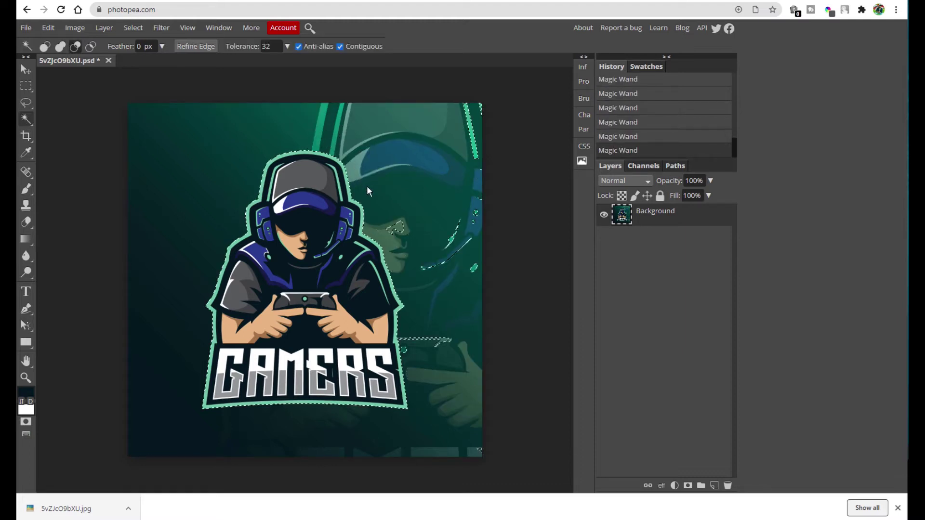
alt+click(394, 229)
alt+click(409, 344)
scroll(412, 333, up, 5)
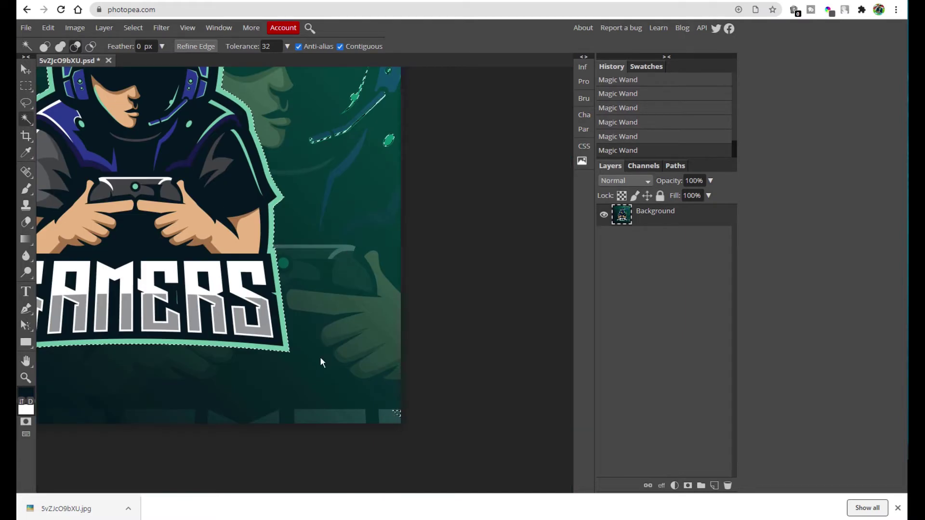
Preview the selection in Quick Mask mode to check for leftover background areas, and return to normal view
key(q)
scroll(305, 198, down, 4)
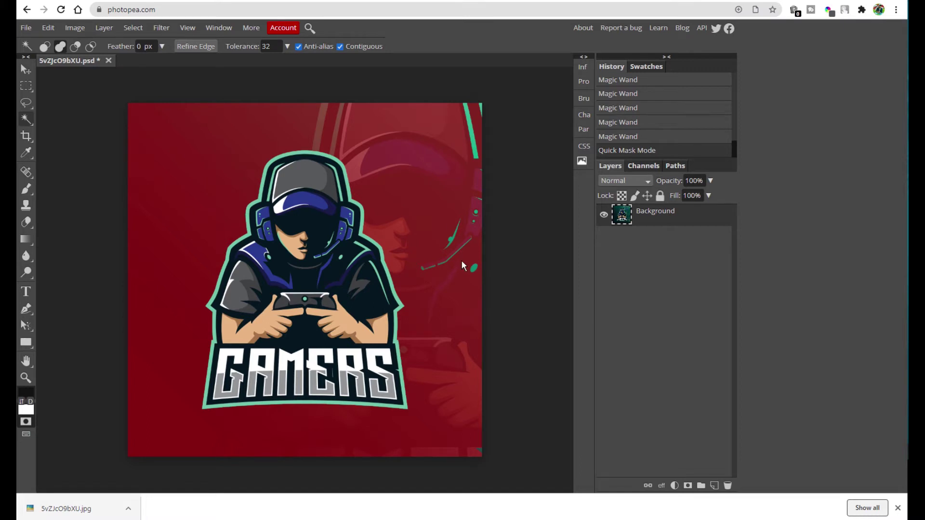
key(q)
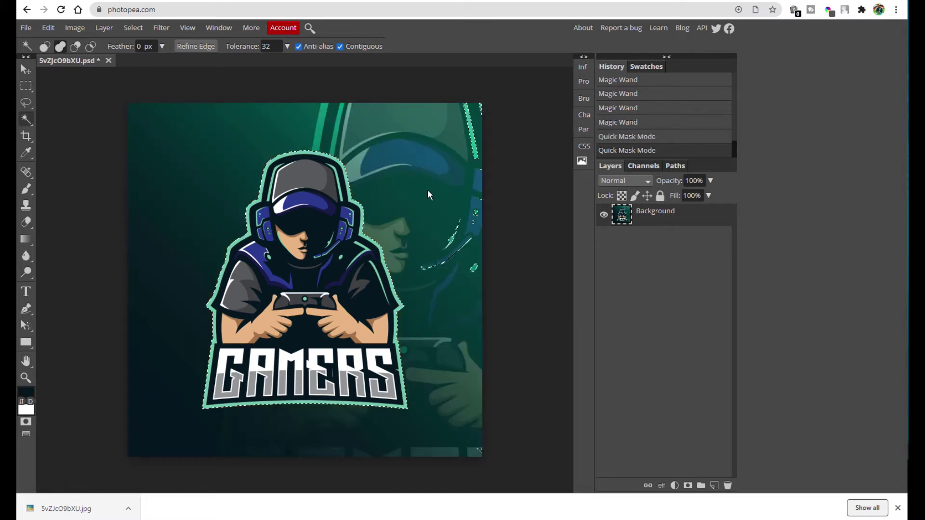
Subtract the leftover headset and edge fragments on the image's right side from the selection with the Lasso tool
key(l)
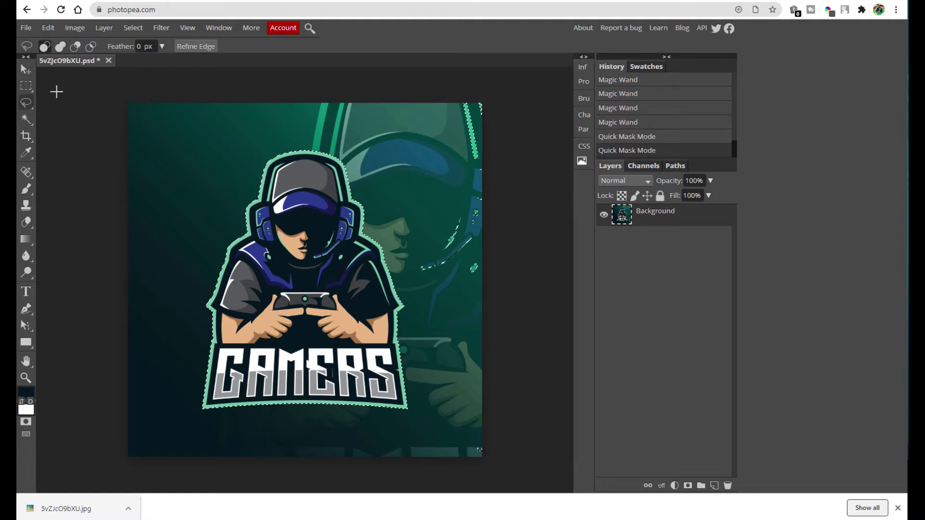
click(75, 46)
mouse_move(503, 98)
mouse_down()
mouse_move(414, 124)
mouse_move(398, 235)
mouse_move(429, 390)
mouse_move(549, 123)
mouse_up()
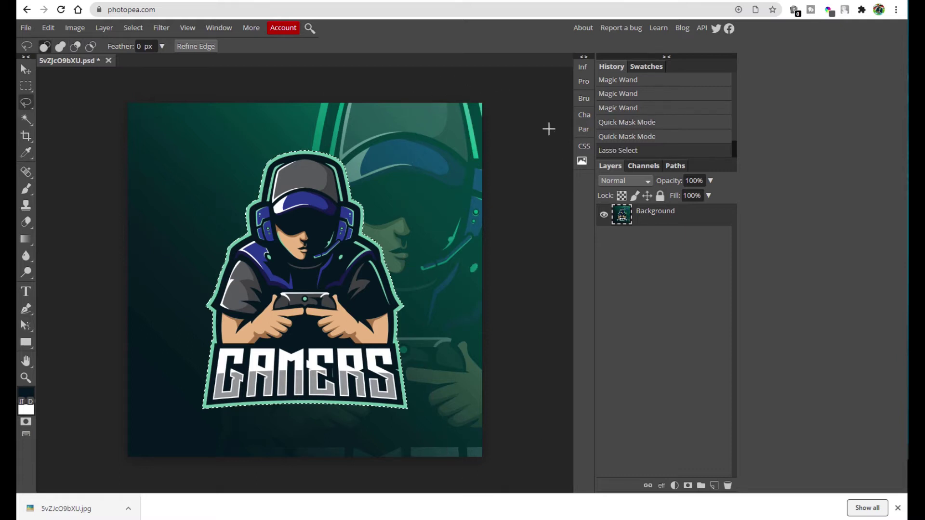
right_click(27, 106)
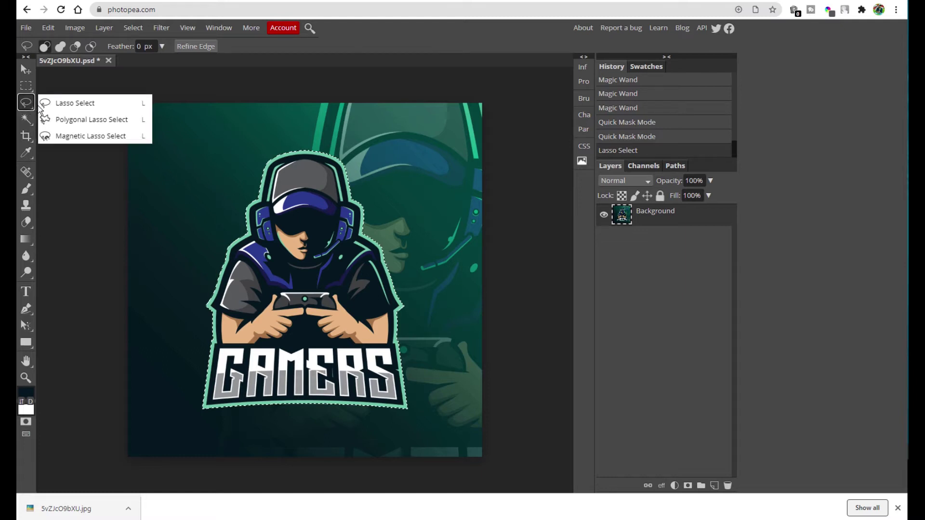
click(57, 107)
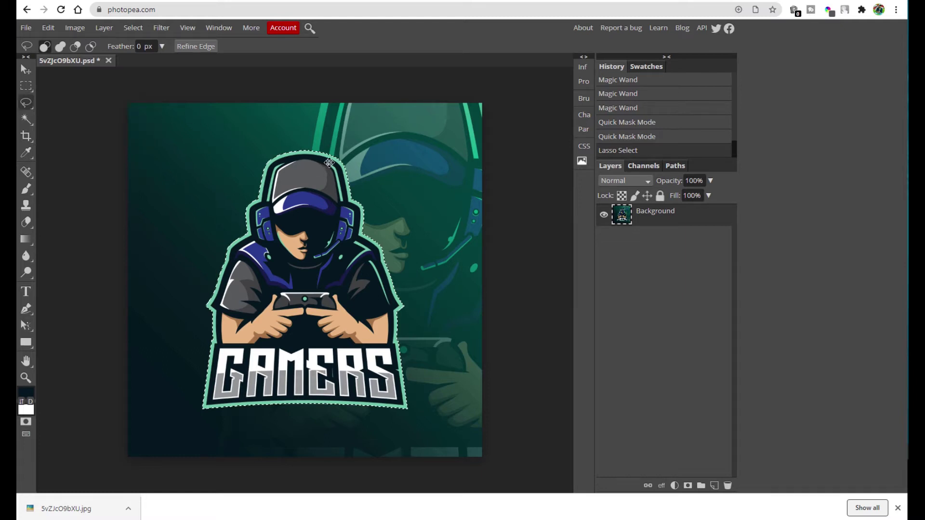
Toggle Quick Mask mode to examine how cleanly the selection follows the mascot's green outline
key(q)
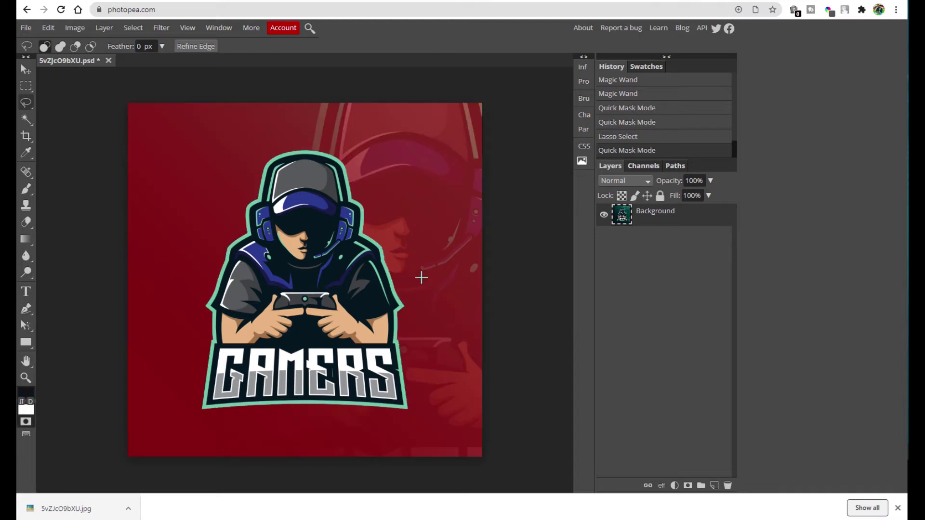
key(q)
key(q)
key(q)
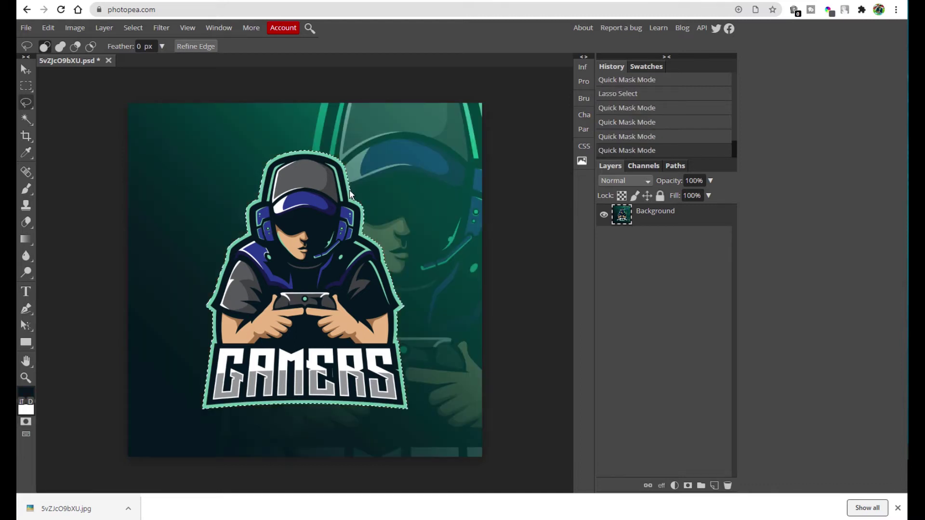
key(ctrl+plus)
key(q)
key(q)
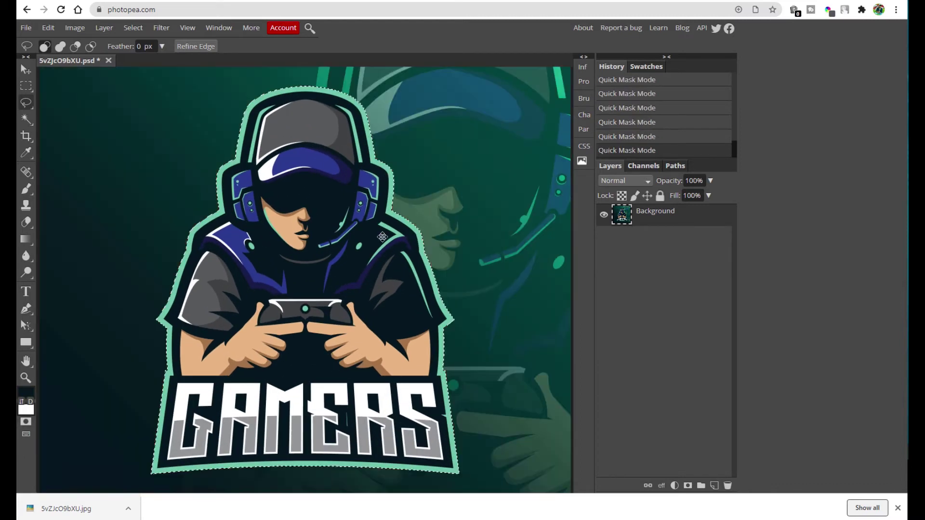
Contract the selection around the mascot by 1 px
key(w)
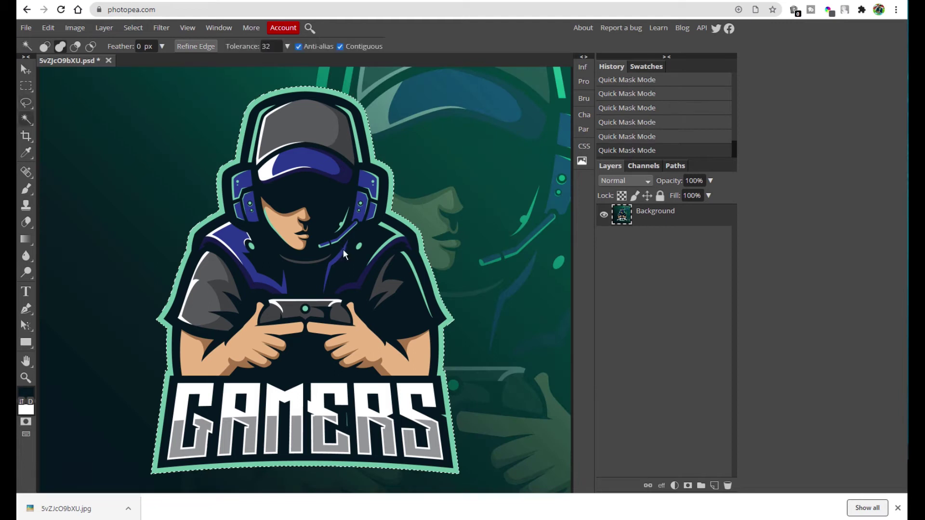
key(v)
click(132, 28)
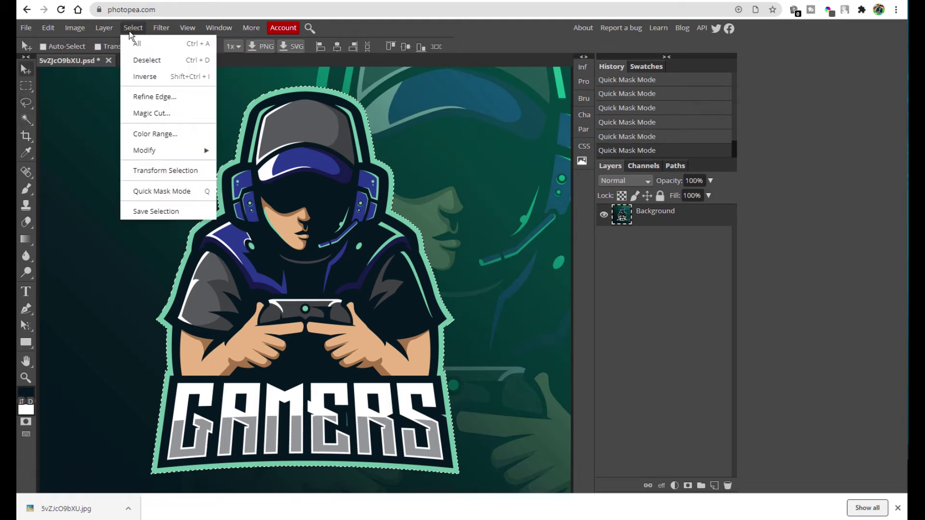
mouse_move(177, 149)
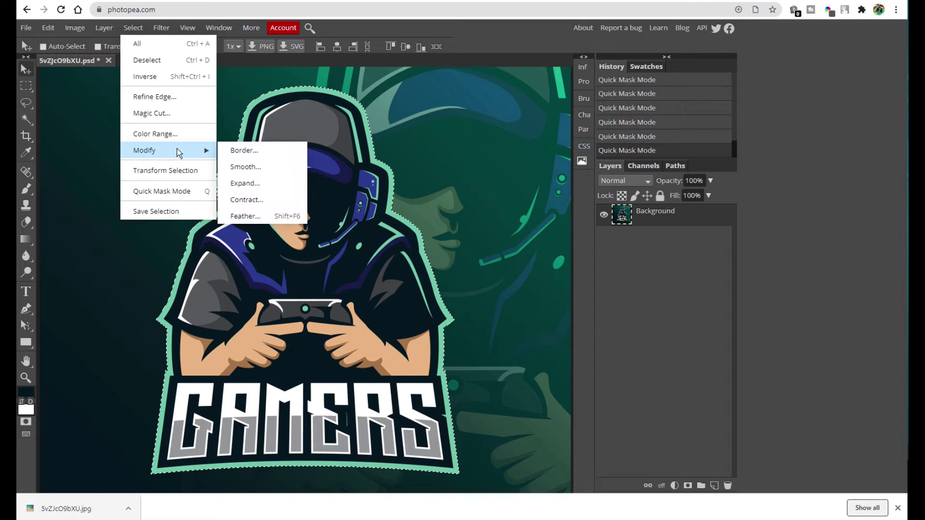
click(272, 199)
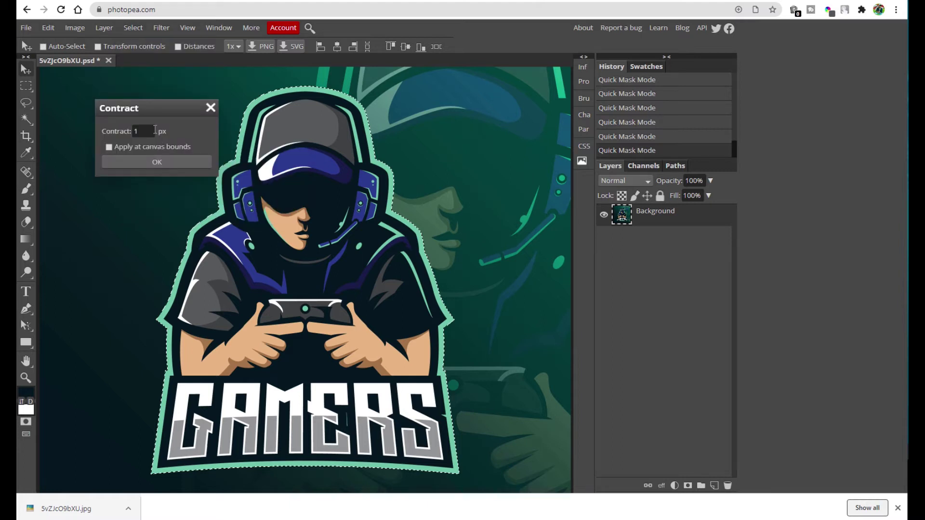
click(155, 130)
click(152, 164)
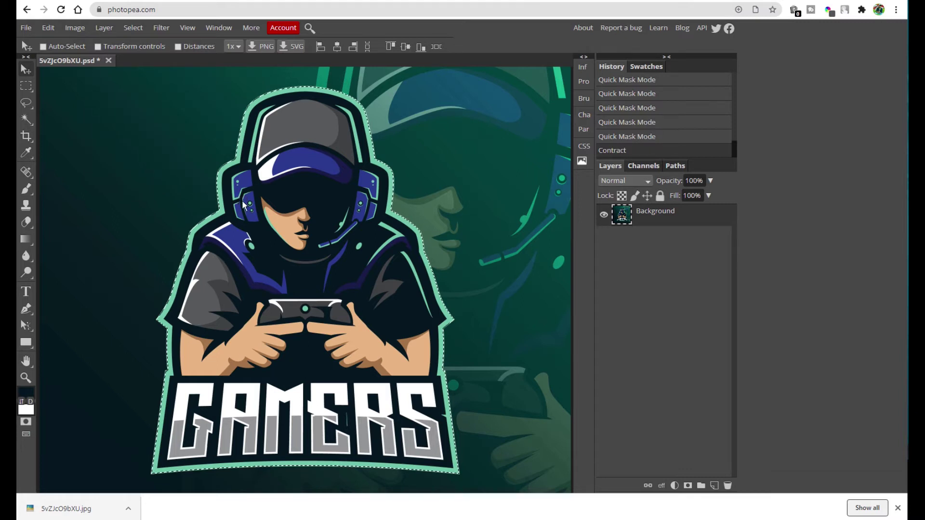
Feather the mascot selection by 1 px and turn it into a raster mask on the Background layer
key(shift+F6)
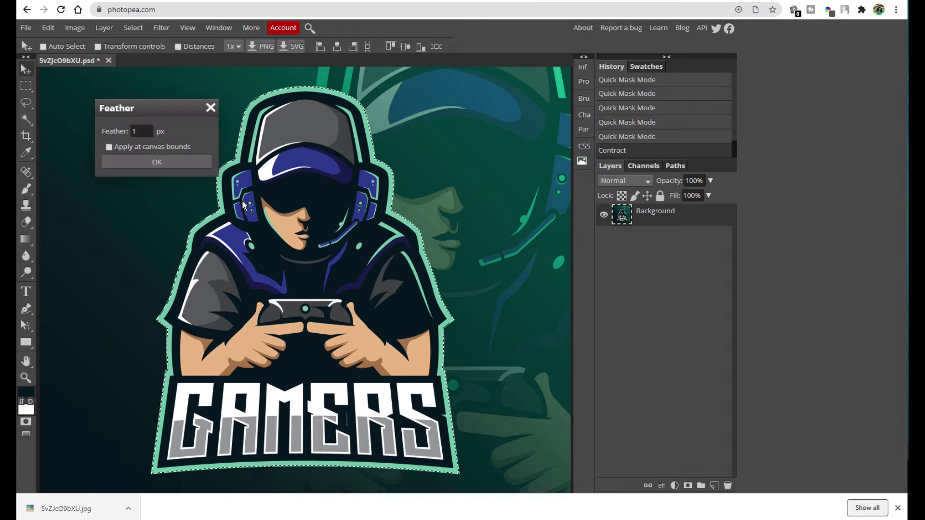
click(157, 163)
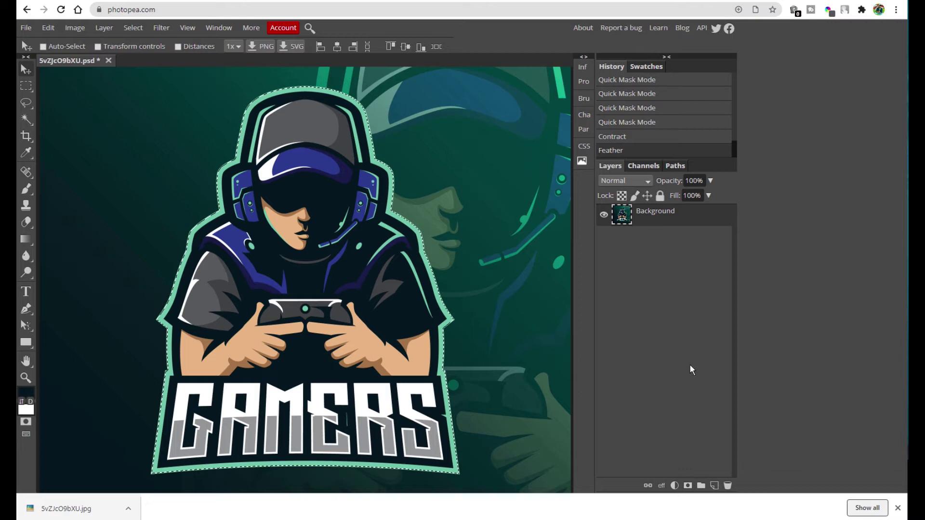
click(689, 486)
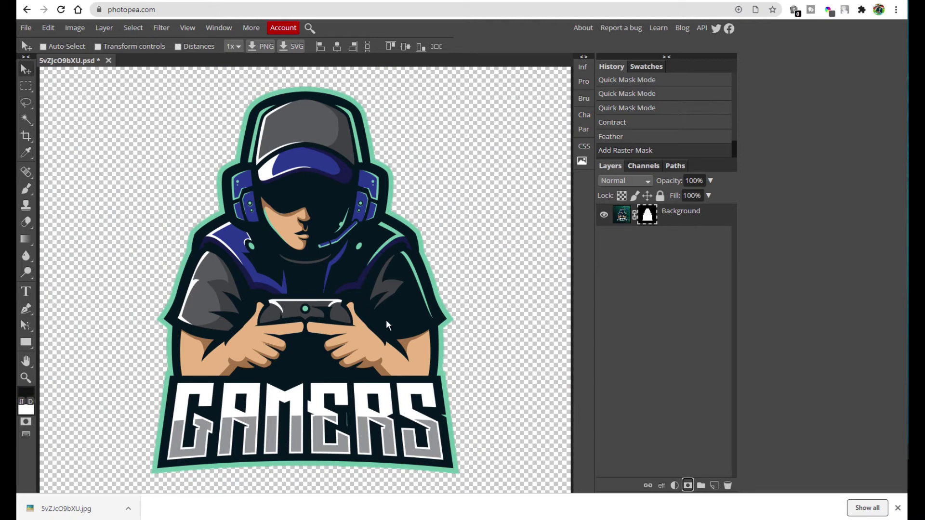
click(898, 509)
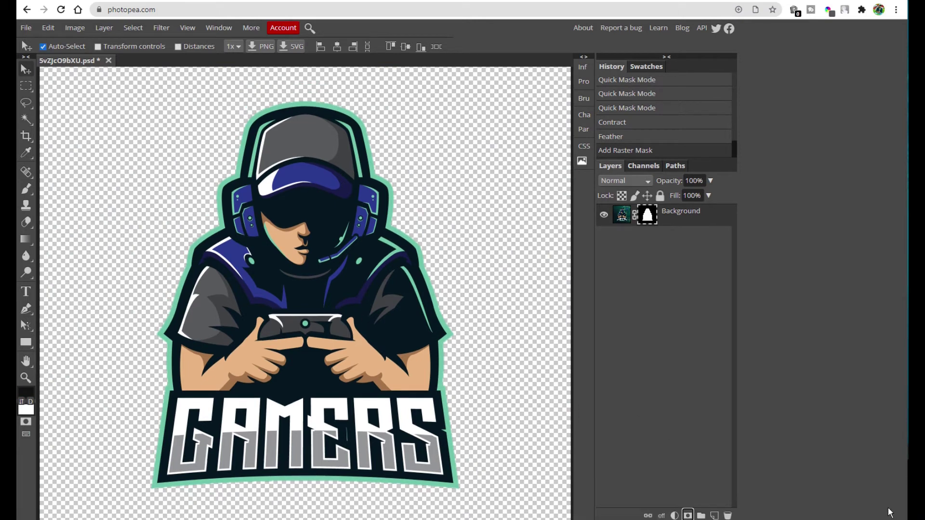
Duplicate the masked Background layer and hide the original
key(ctrl+j)
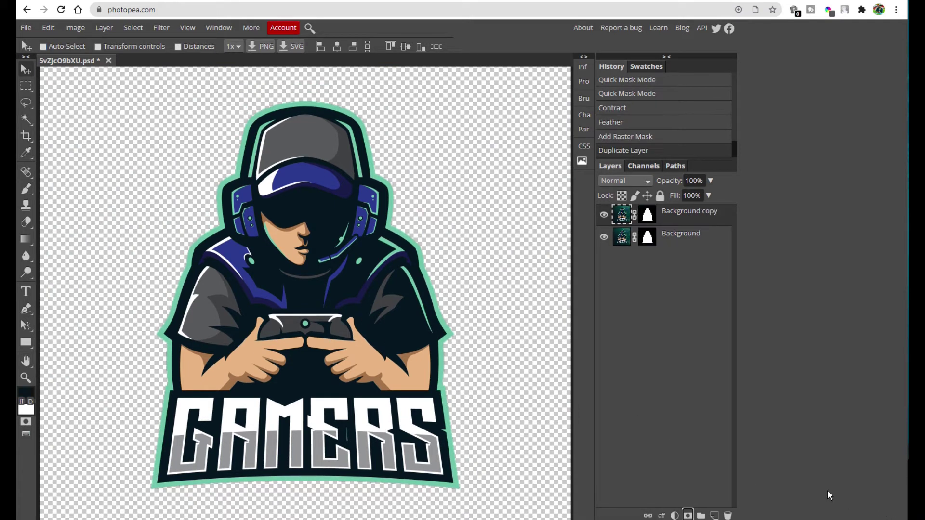
click(604, 238)
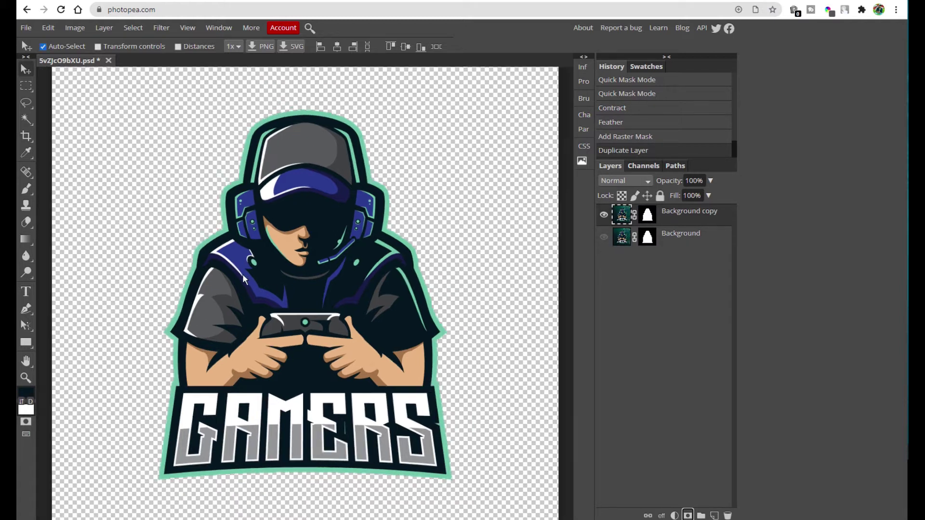
key(ctrl+minus)
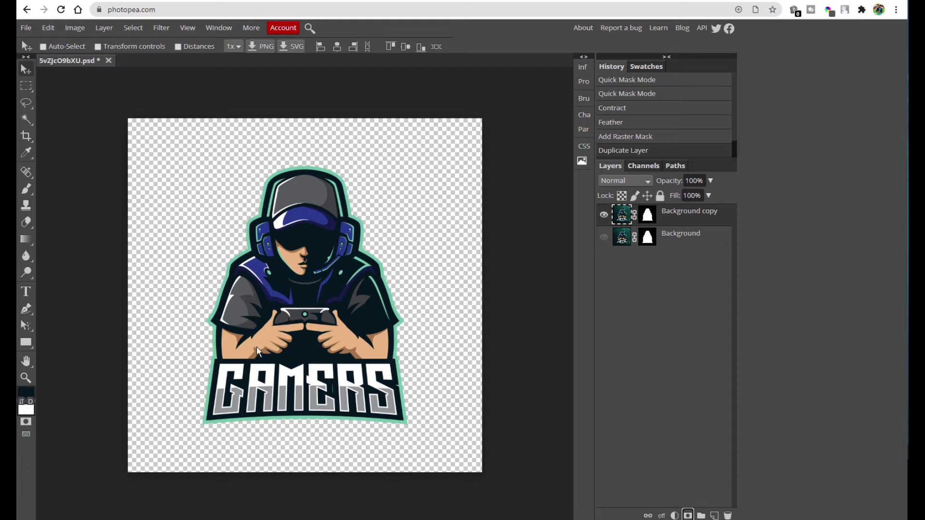
Set the Type tool's text colour to white (ffffff)
key(t)
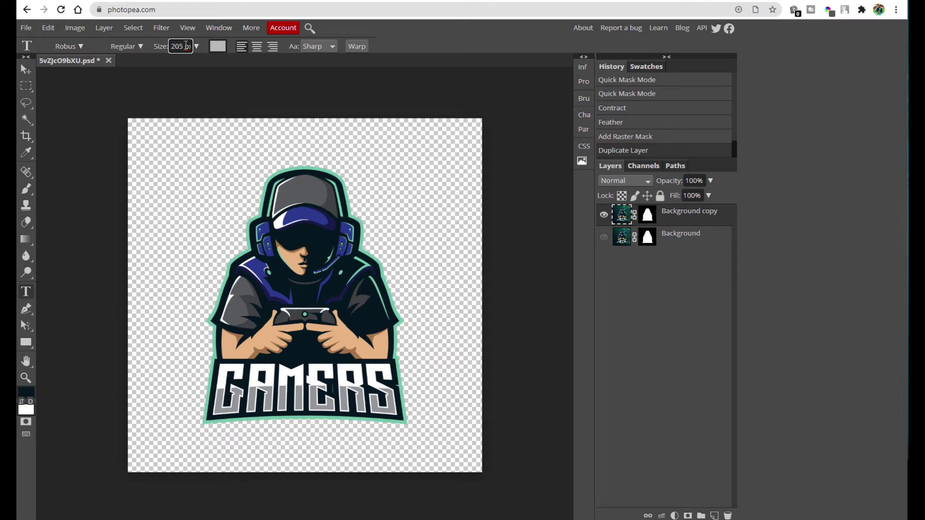
click(218, 47)
drag(164, 188, 26, 90)
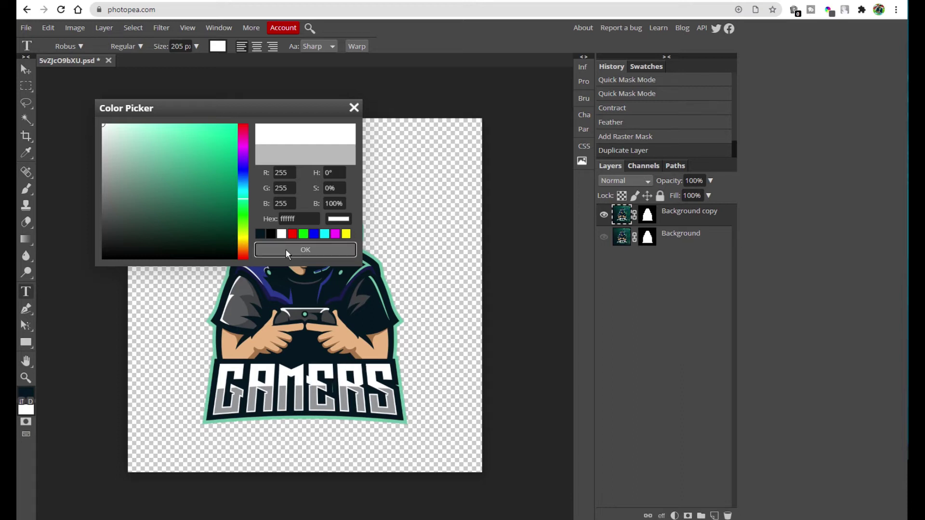
click(305, 249)
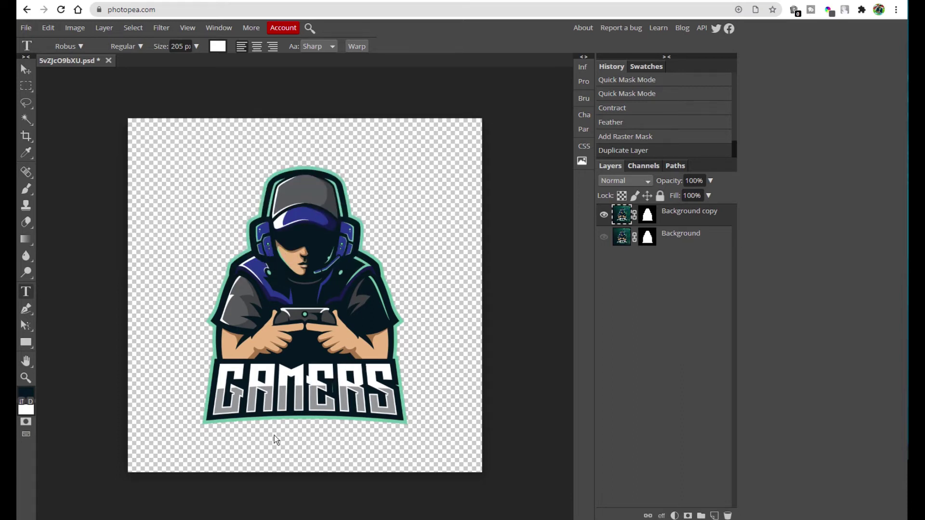
Start a new text layer below the GAMERS lettering and show the character settings
click(240, 441)
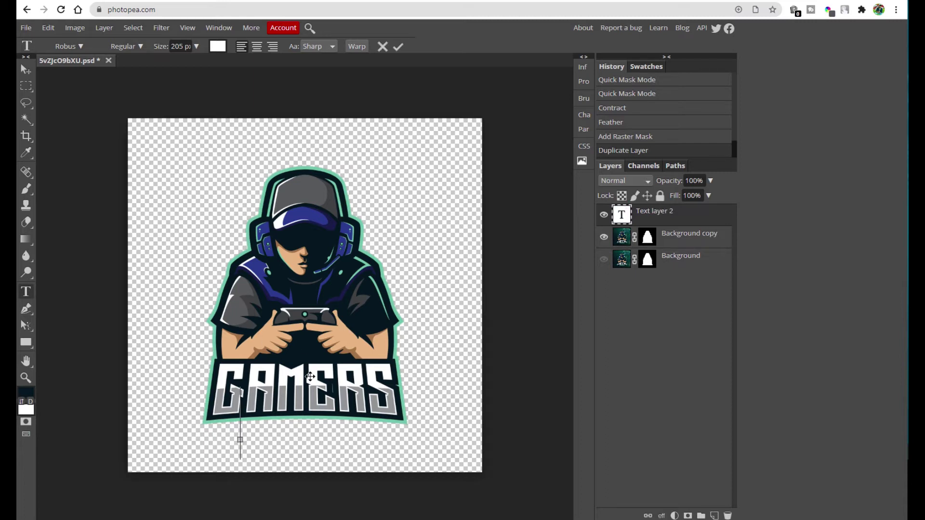
click(216, 30)
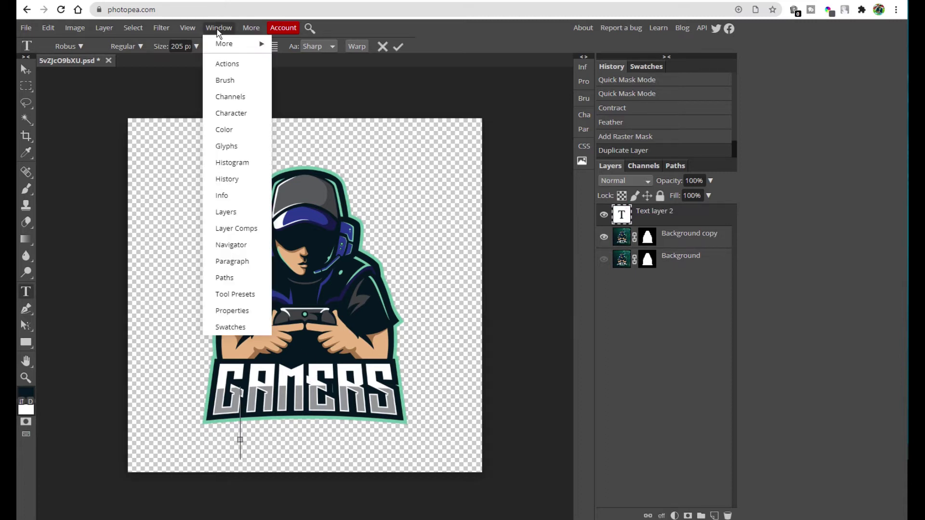
click(249, 118)
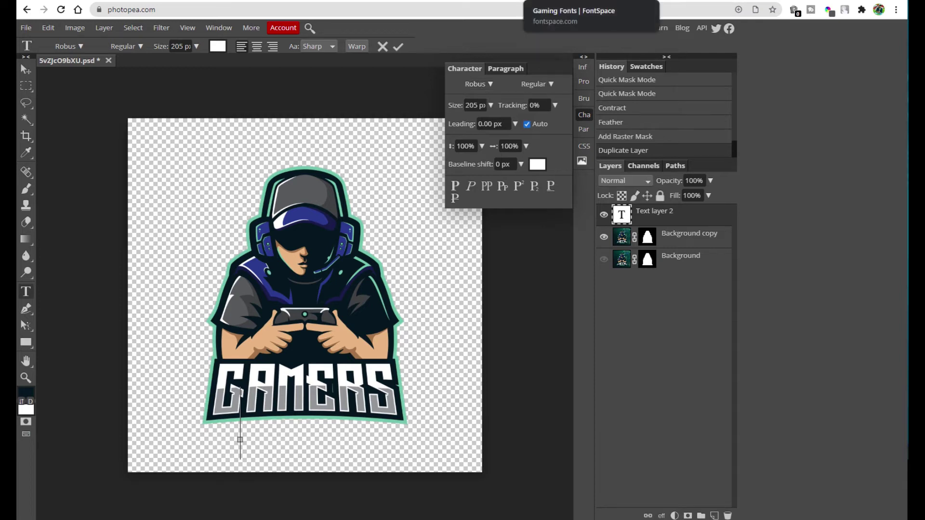
Switch to FontSpace's Gaming Fonts page and try to download the Robus font
click(591, 2)
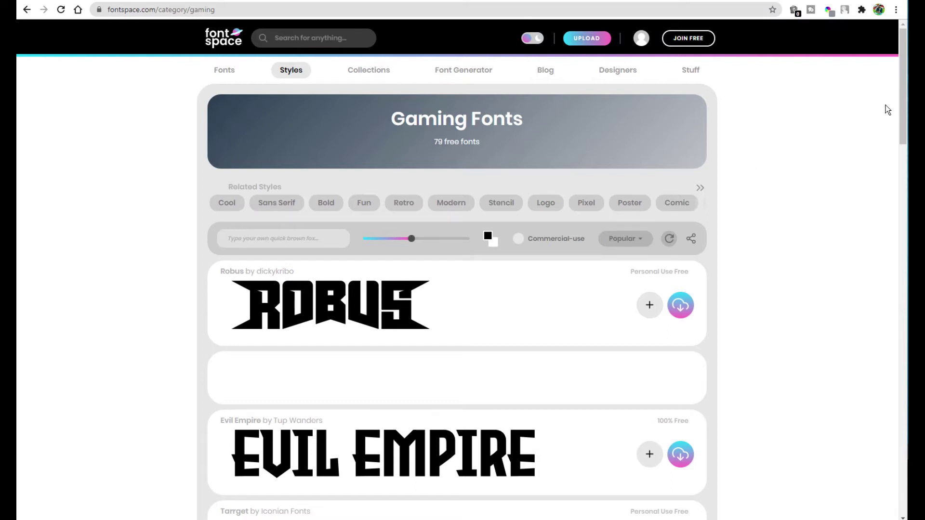
mouse_move(903, 105)
mouse_down()
mouse_move(906, 249)
mouse_move(900, 107)
mouse_up()
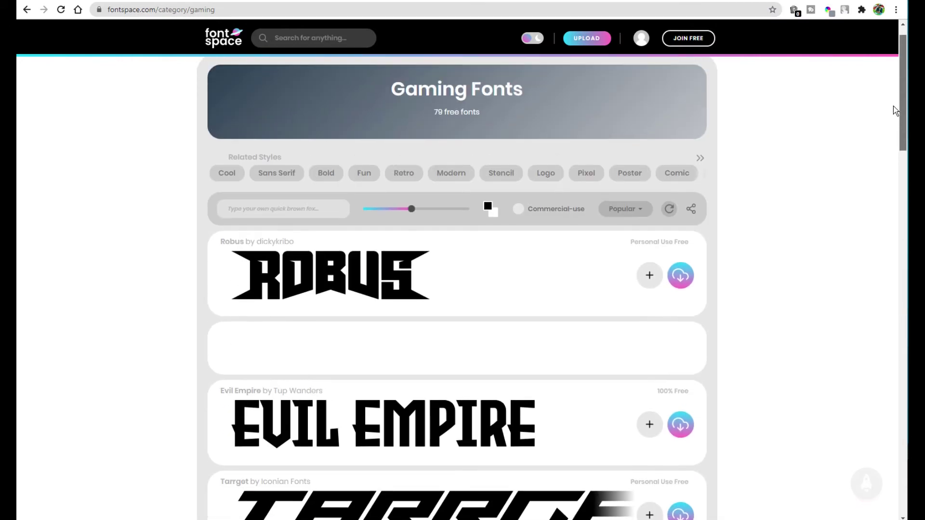
click(686, 279)
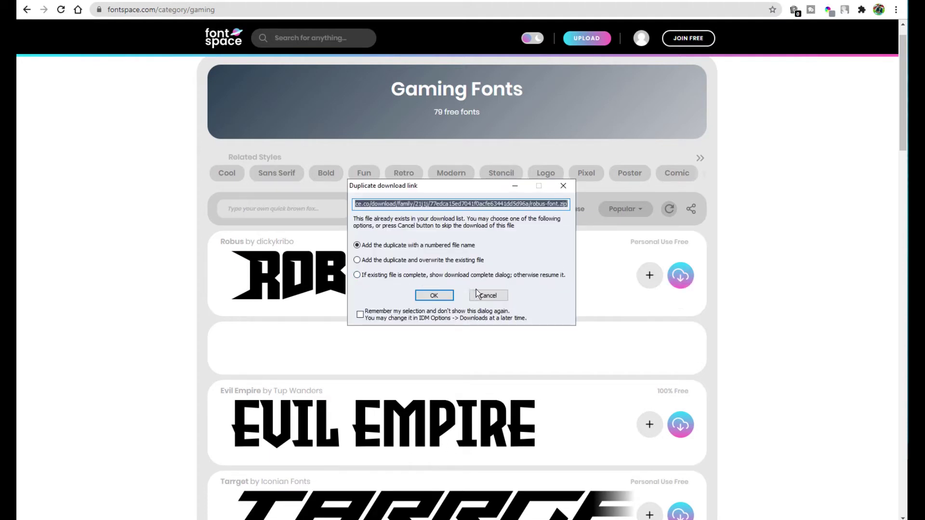
click(487, 293)
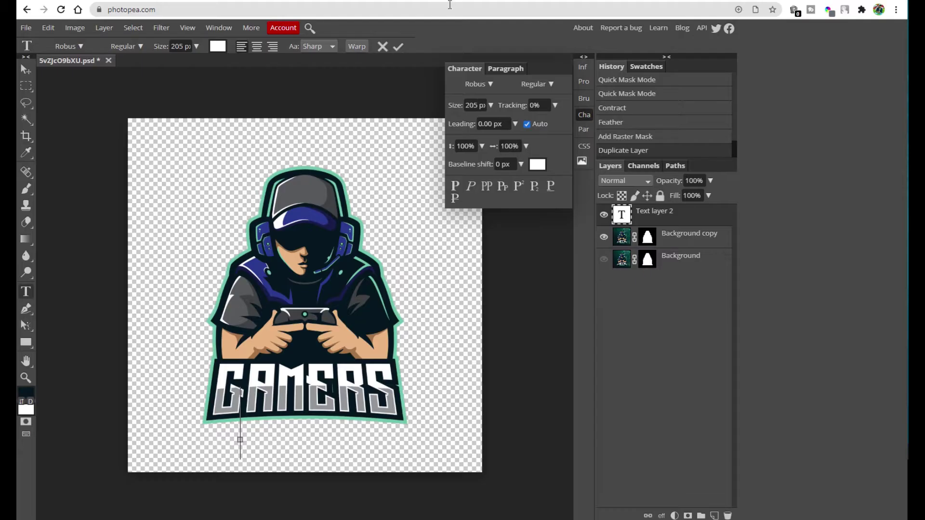
Load the font file Robus-BWqOd.otf from the robus-font folder into Photopea and choose Robus as the text font
click(490, 86)
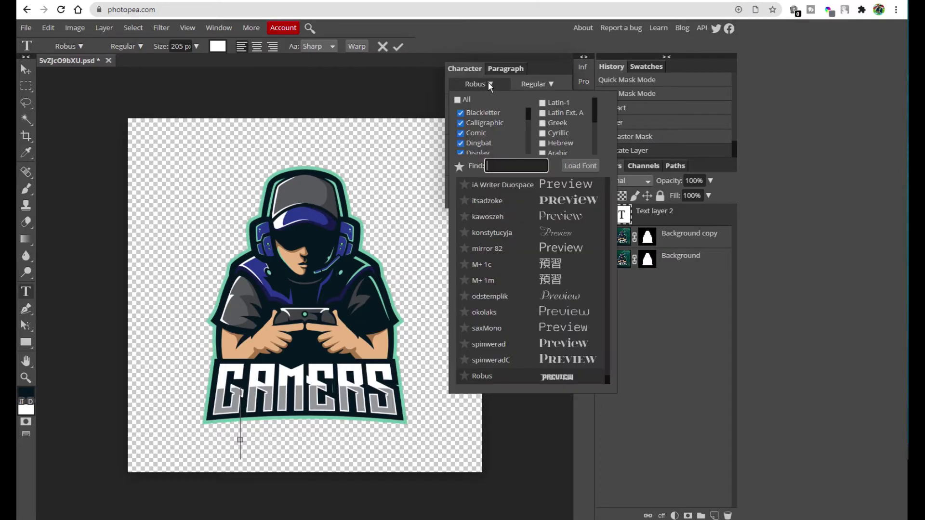
click(580, 167)
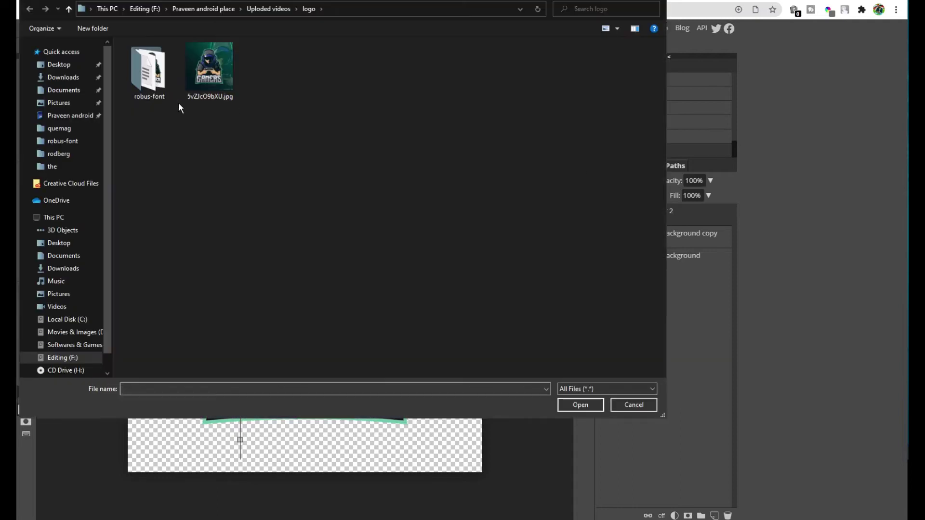
double_click(155, 78)
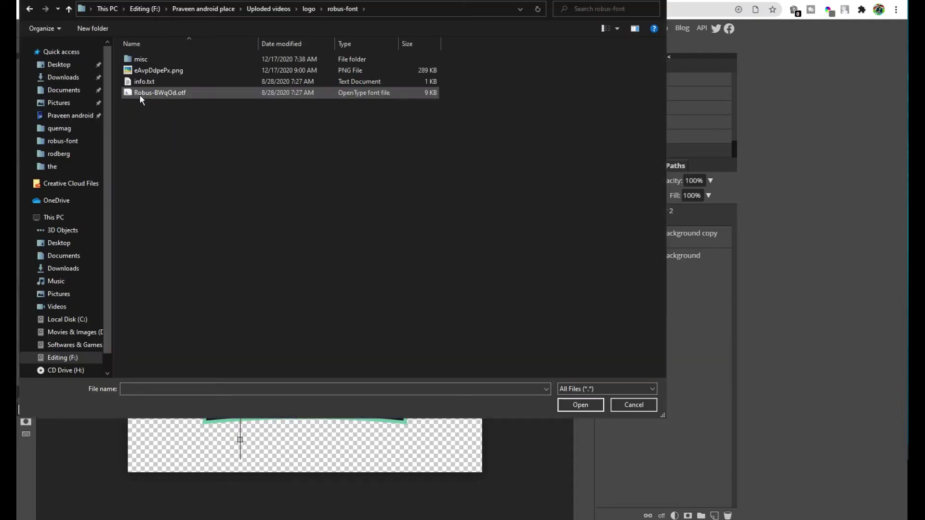
click(141, 94)
click(563, 403)
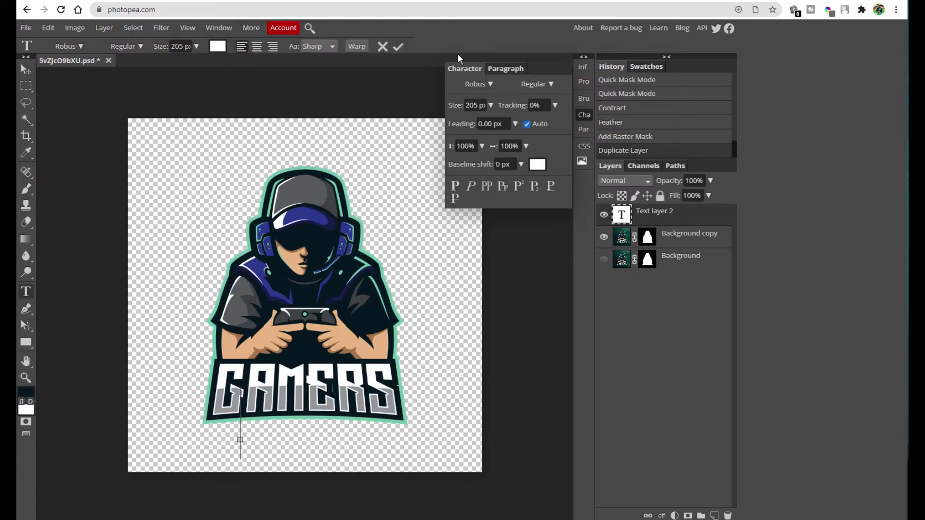
click(493, 84)
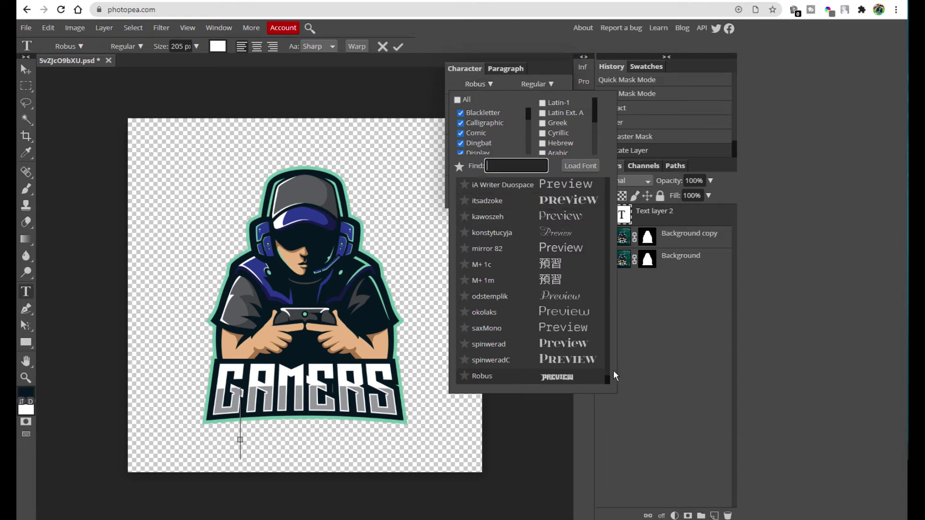
click(565, 379)
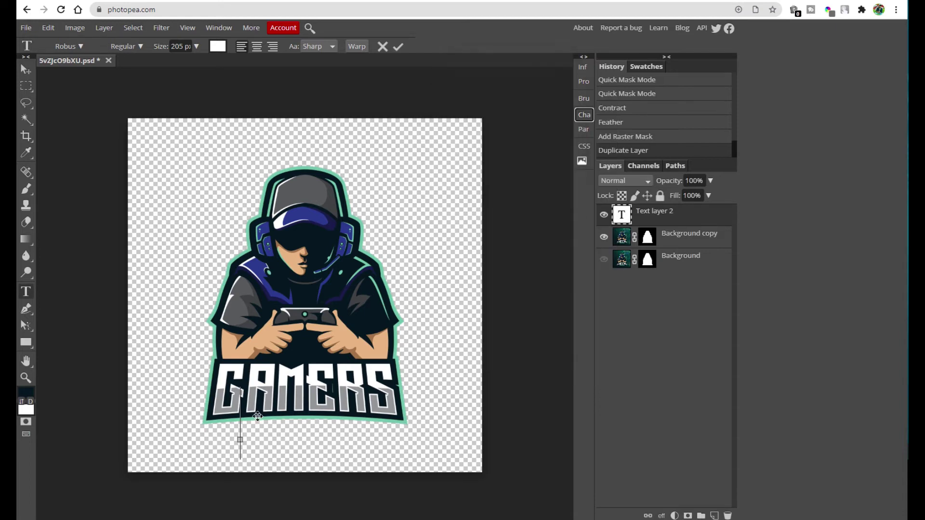
Enter the person's first name as white Robus text and centre it beneath the GAMERS banner
key(Escape)
key(p)
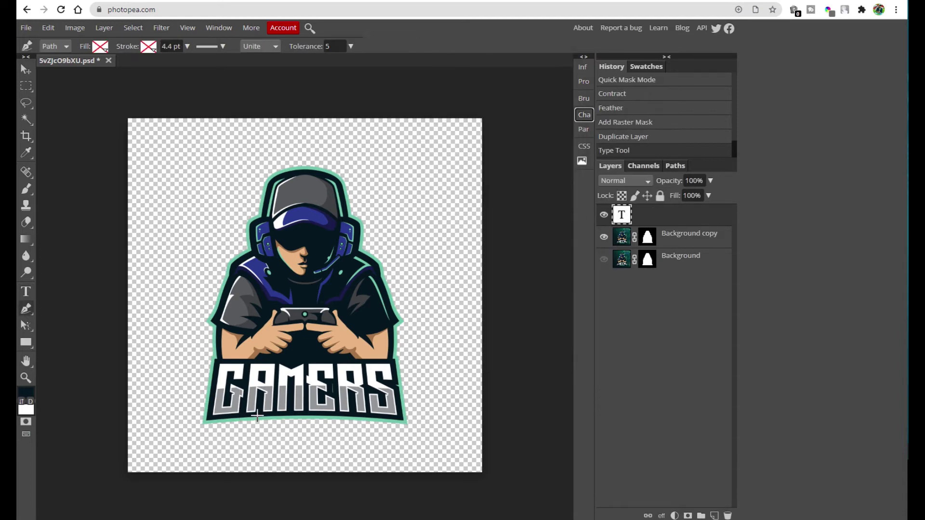
key(t)
click(257, 416)
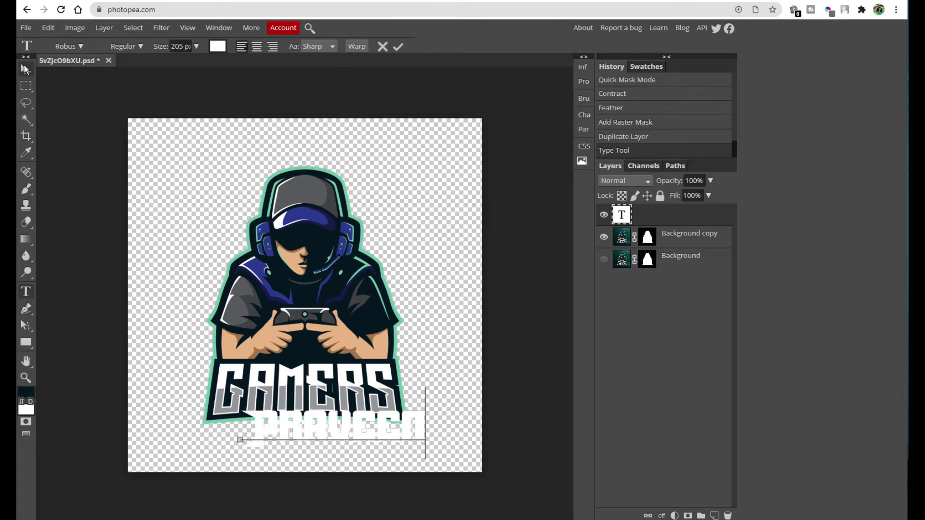
click(24, 66)
drag(370, 425, 334, 384)
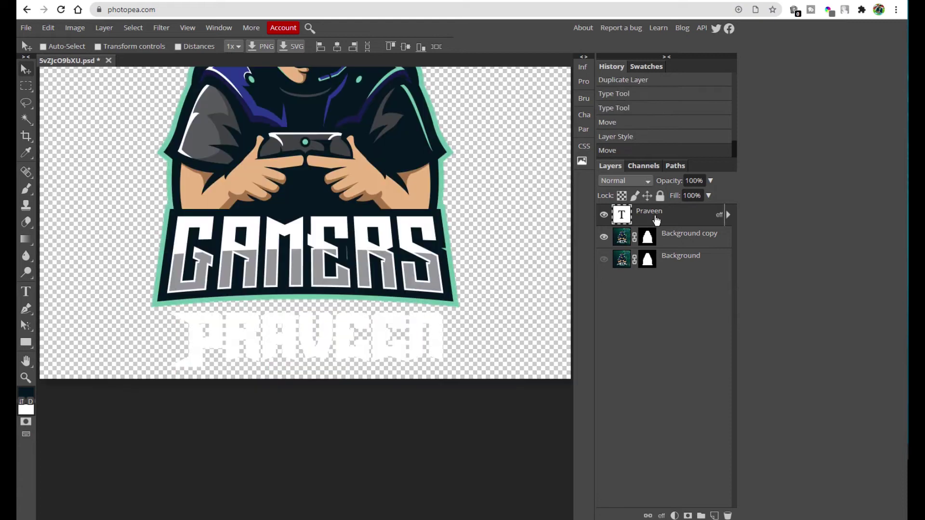
Change the name text layer's stroke colour to dark navy 06171e, sampled from the GAMERS banner
right_click(656, 220)
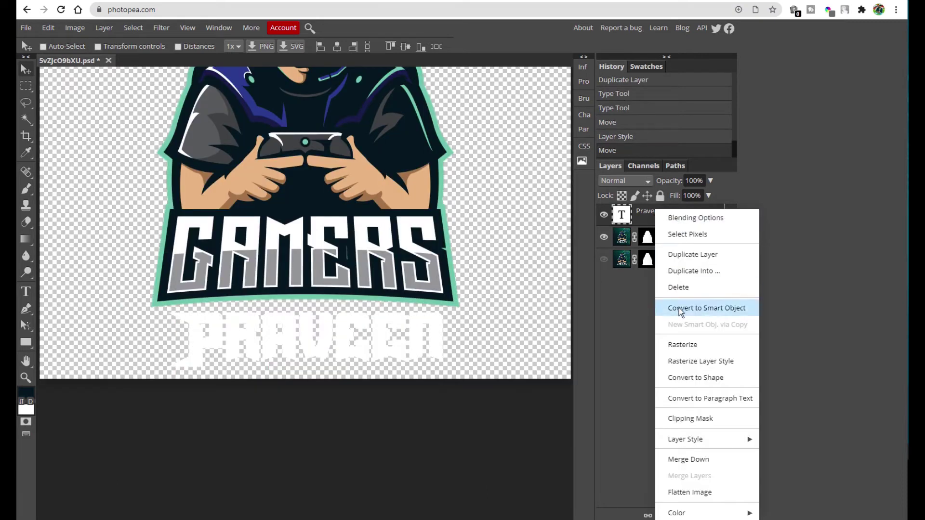
click(680, 218)
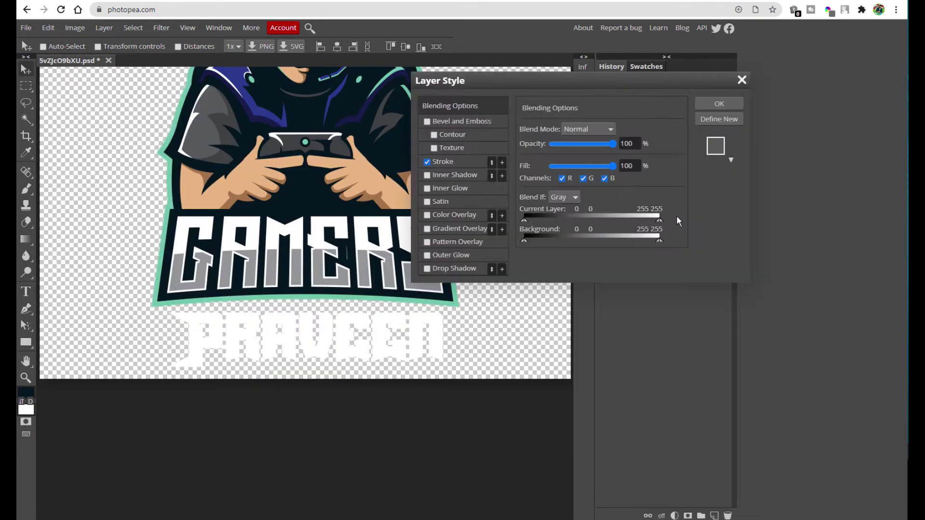
click(457, 164)
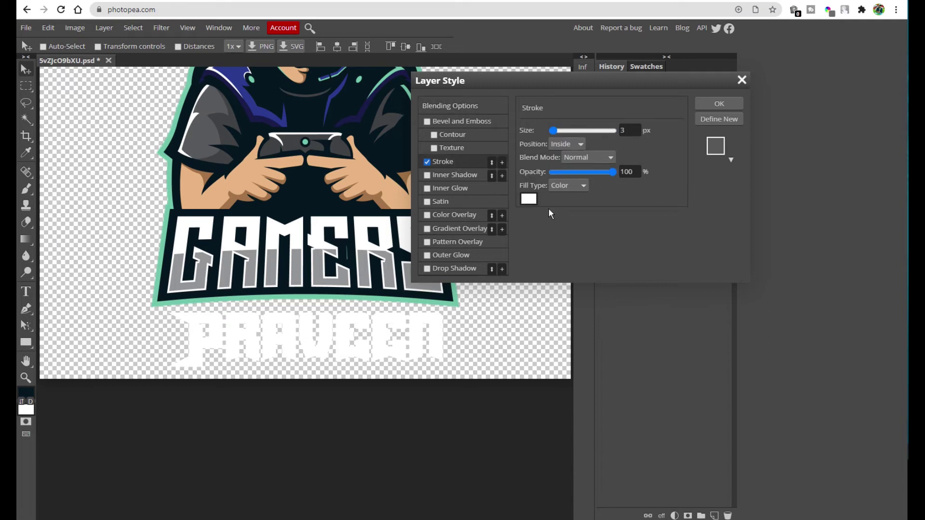
click(528, 199)
drag(320, 183, 531, 183)
click(214, 246)
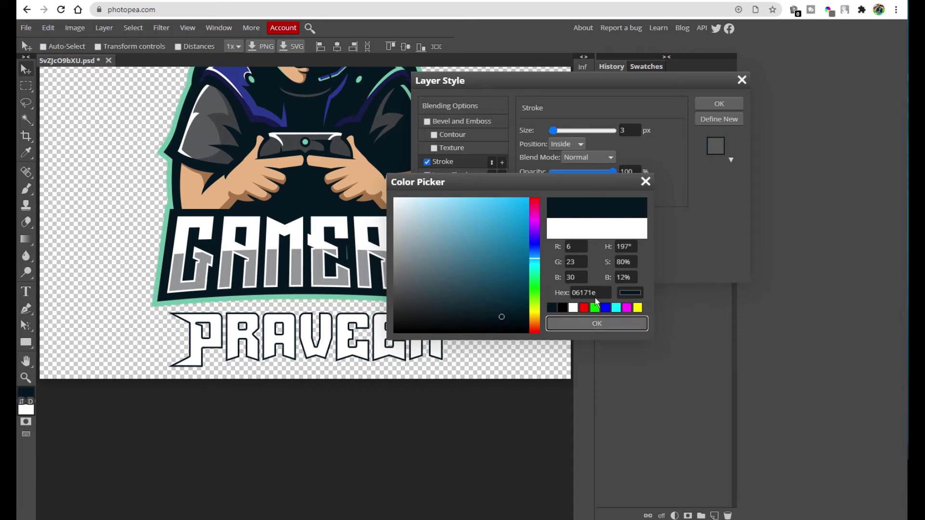
click(597, 324)
Position the name layer's stroke Outside at 20 px with Normal blend mode and apply the layer style
click(563, 144)
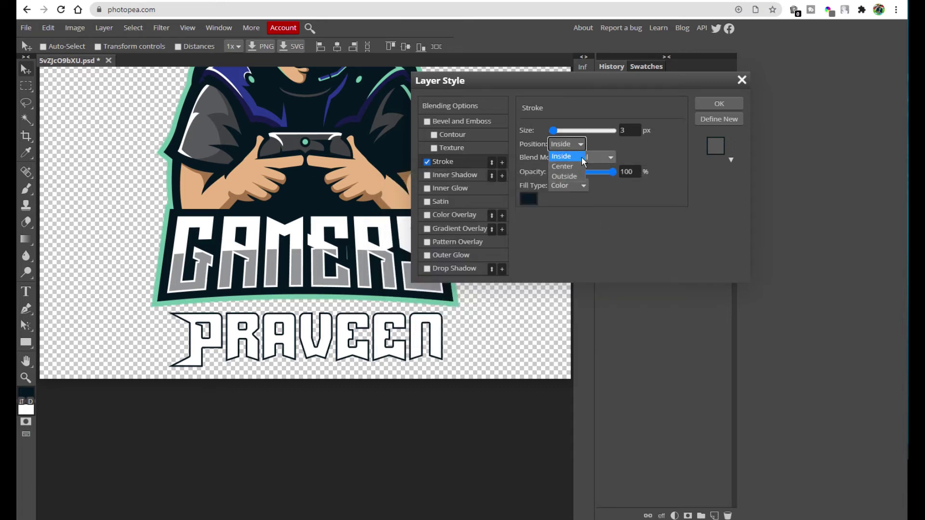
click(565, 175)
drag(553, 130, 561, 131)
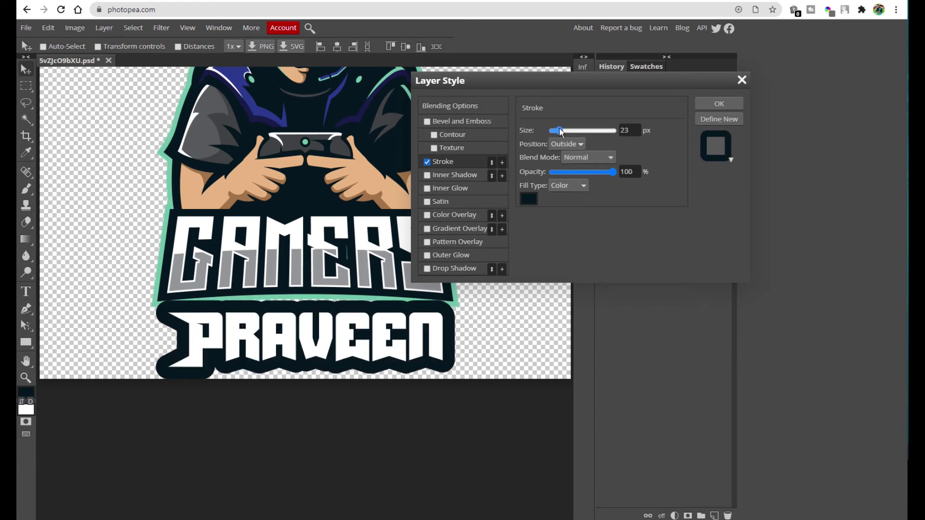
click(579, 159)
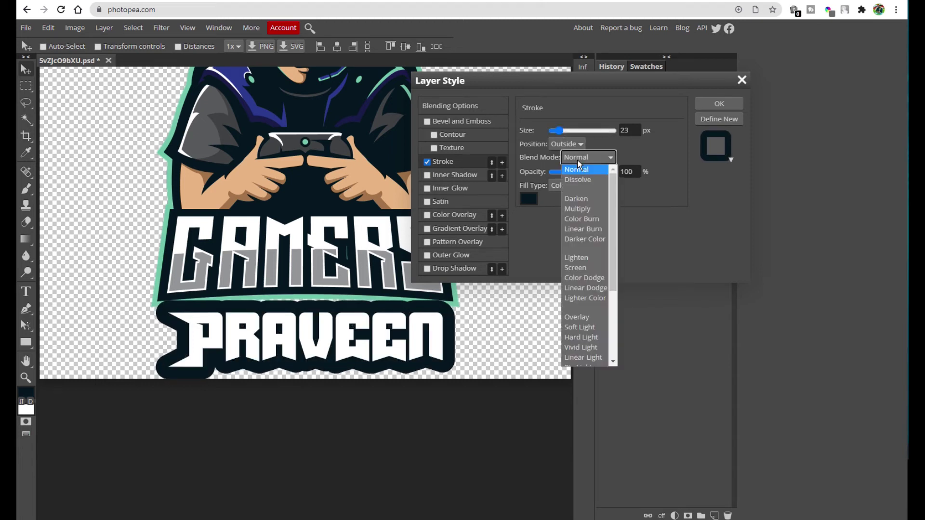
click(578, 169)
drag(561, 131, 559, 132)
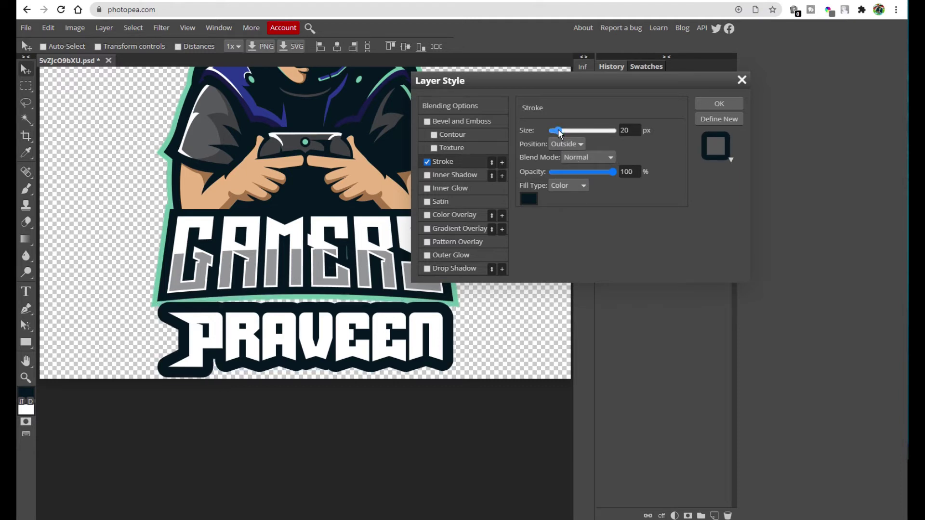
drag(559, 134, 557, 131)
click(713, 109)
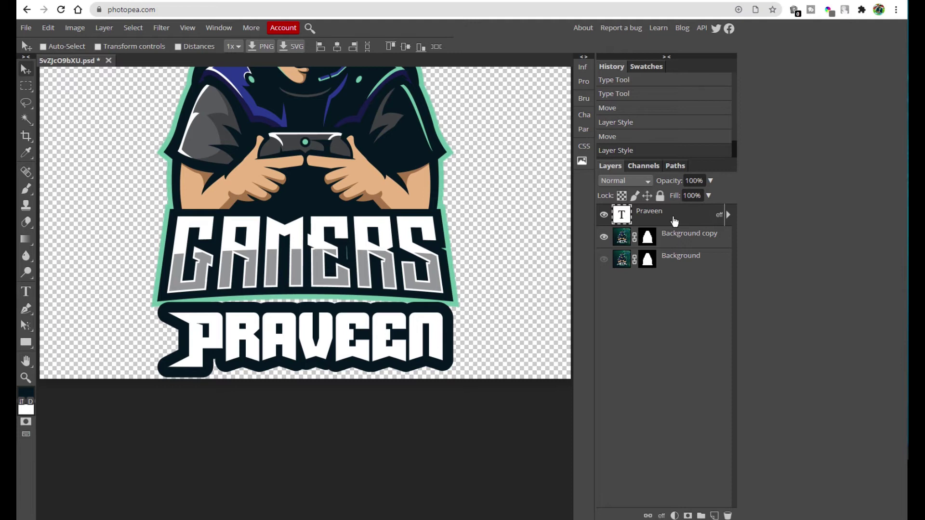
Add a second stroke to the name layer and colour the lower one green 70c6a9, sampled from the logo's outline
right_click(675, 220)
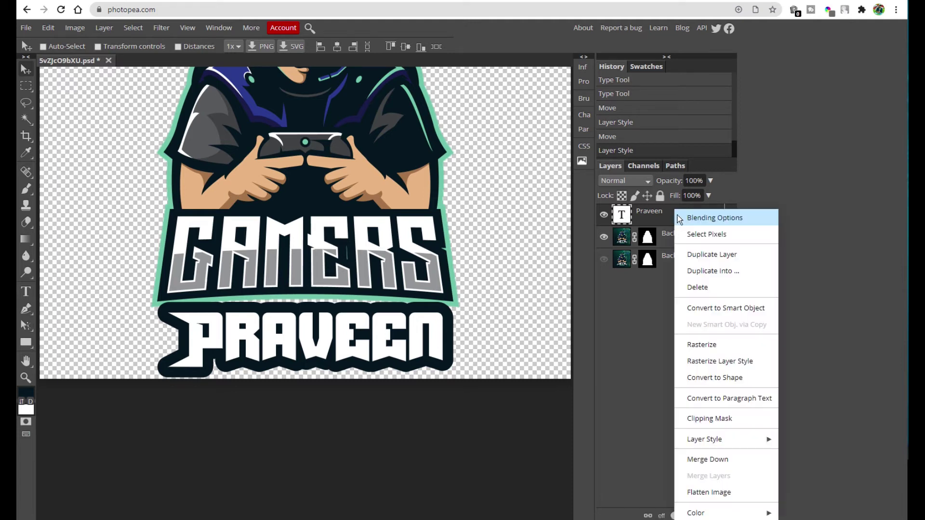
click(702, 217)
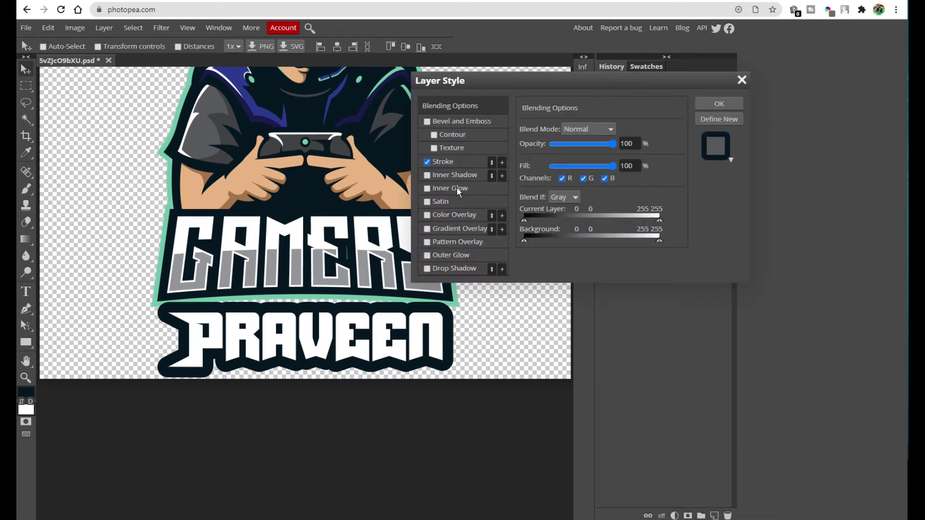
click(461, 164)
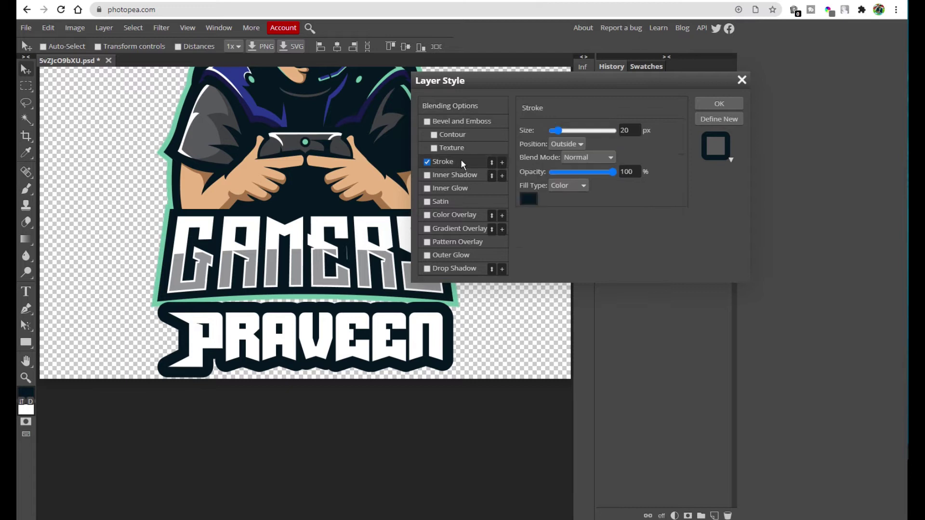
click(502, 163)
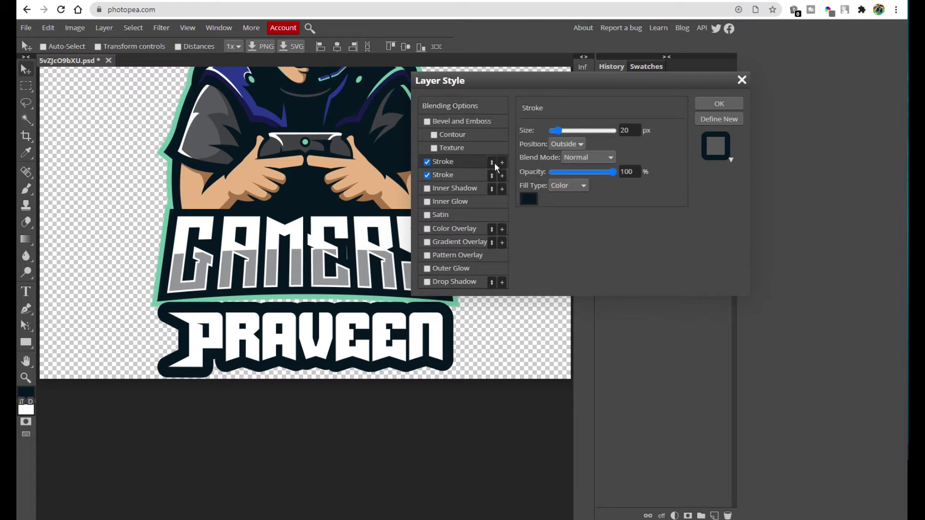
click(451, 177)
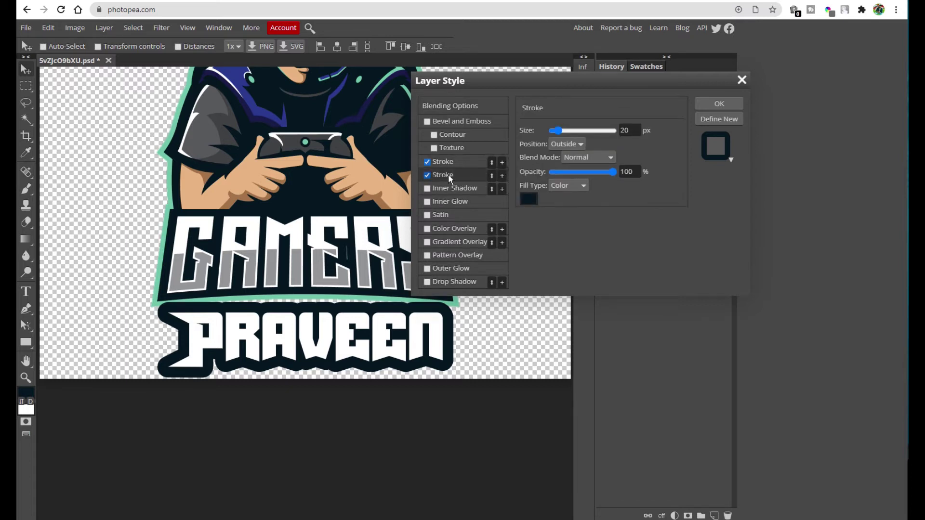
click(528, 199)
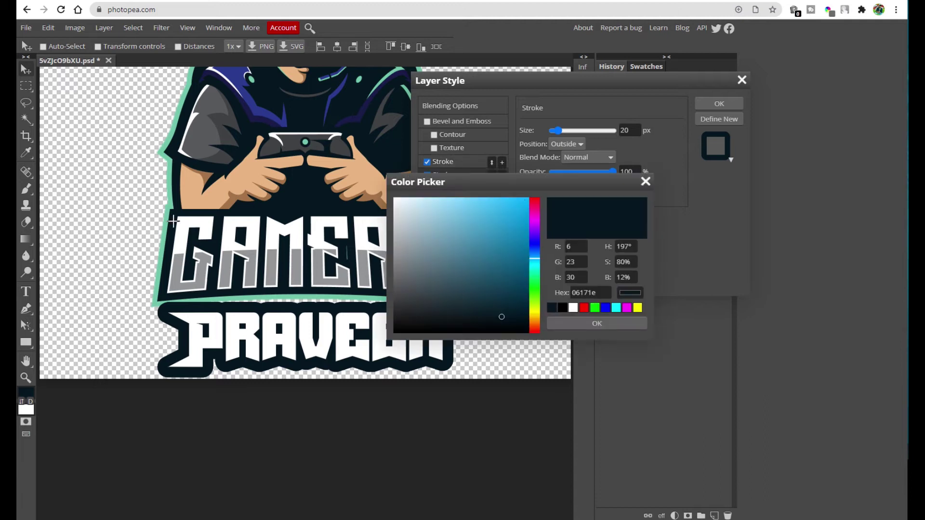
click(169, 201)
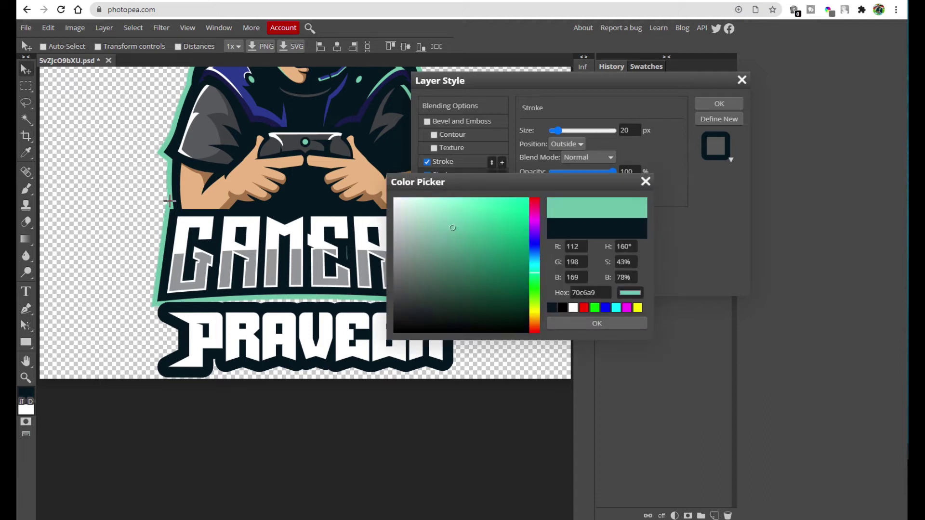
click(602, 324)
Set the green stroke's size to 29 px and apply the layer style
drag(556, 130, 565, 136)
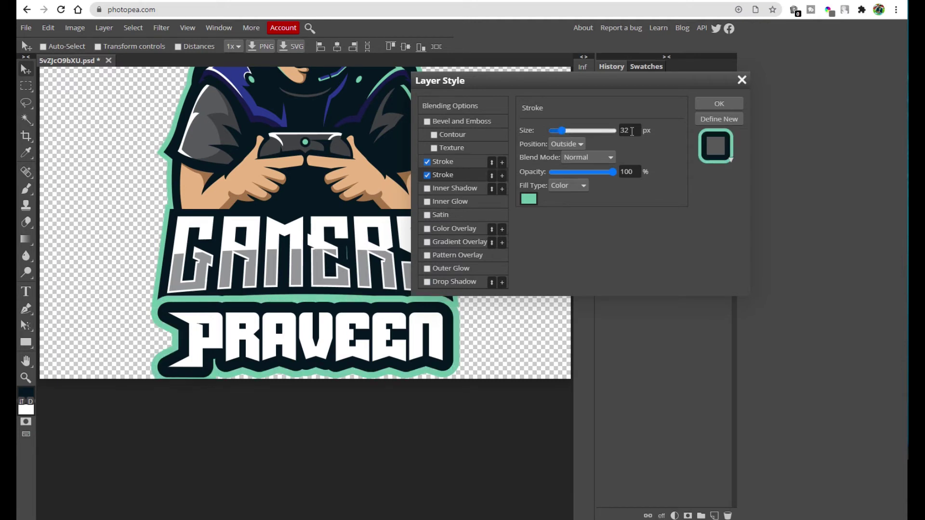
click(628, 129)
double_click(629, 129)
text(29)
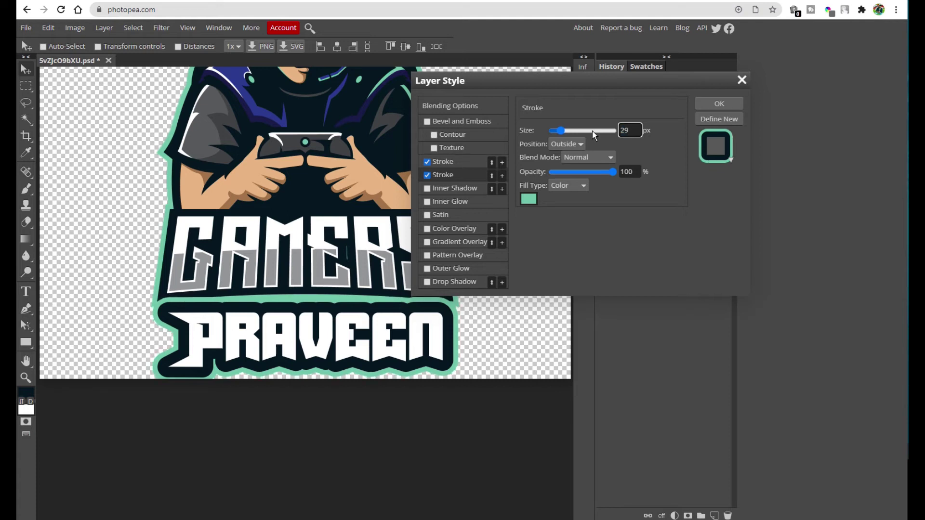
click(717, 104)
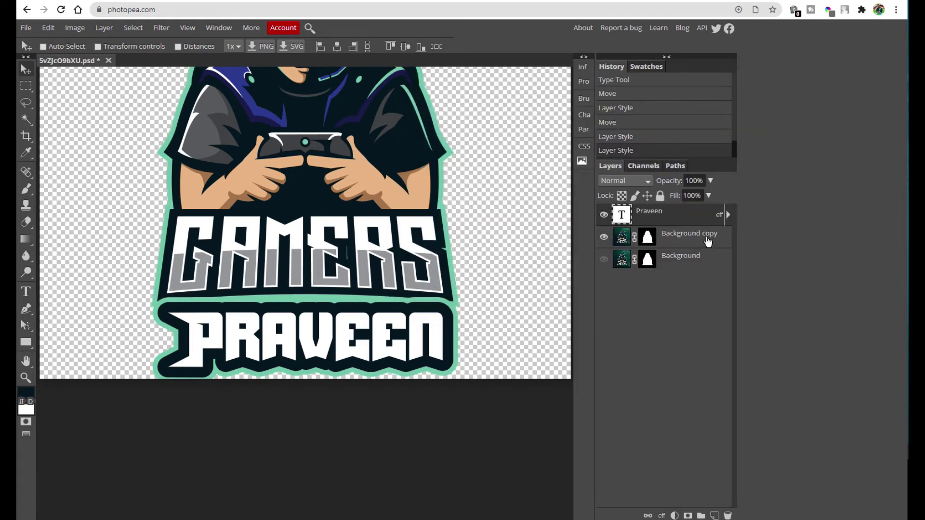
Duplicate the name text layer and clear the layer style from the copy
key(ctrl+j)
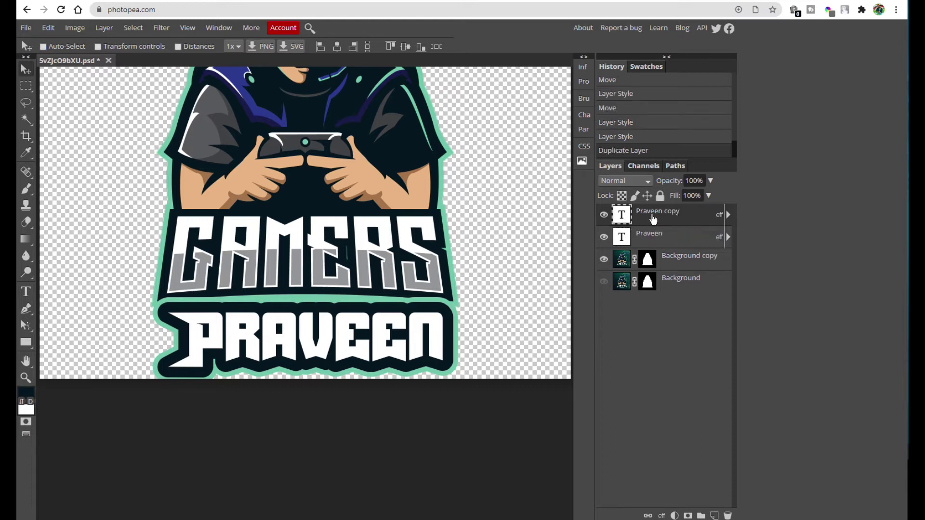
right_click(654, 218)
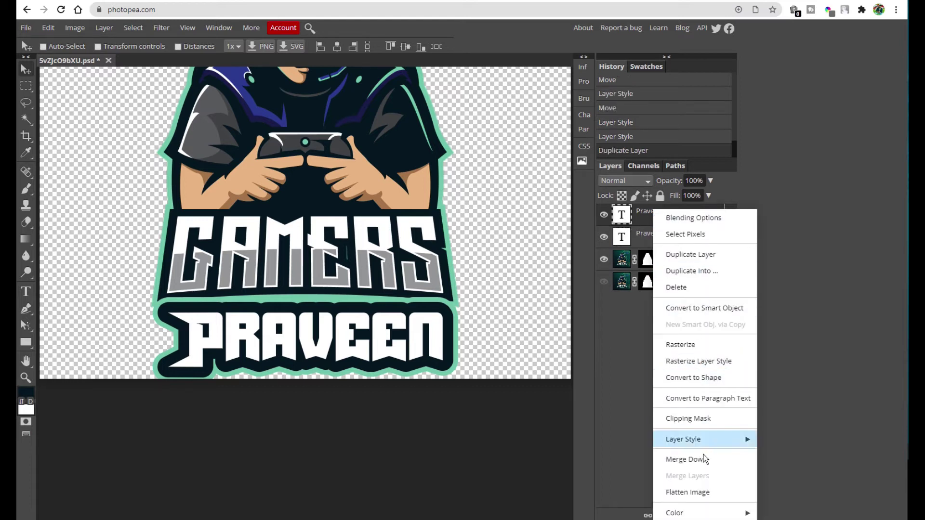
mouse_move(692, 446)
click(783, 472)
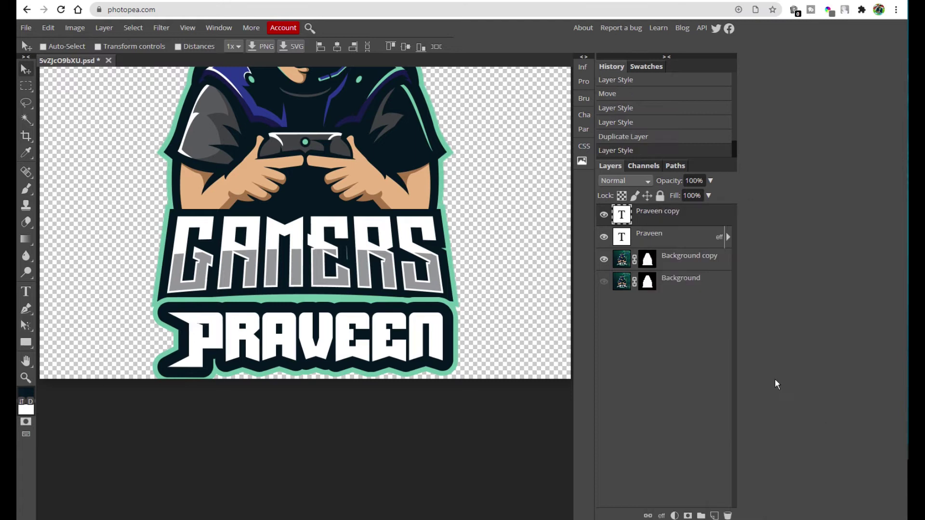
Set the original name layer's fill to 0% while its unstyled copy is temporarily hidden
click(604, 217)
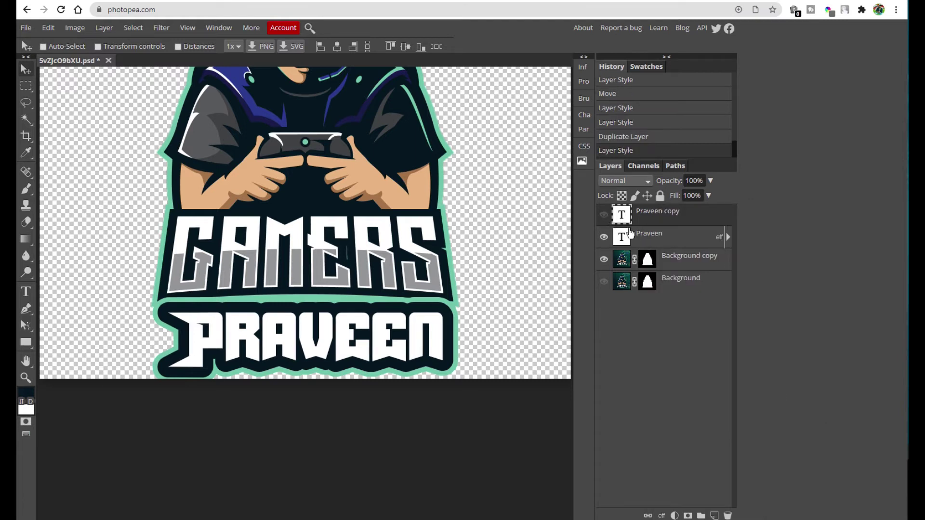
click(643, 238)
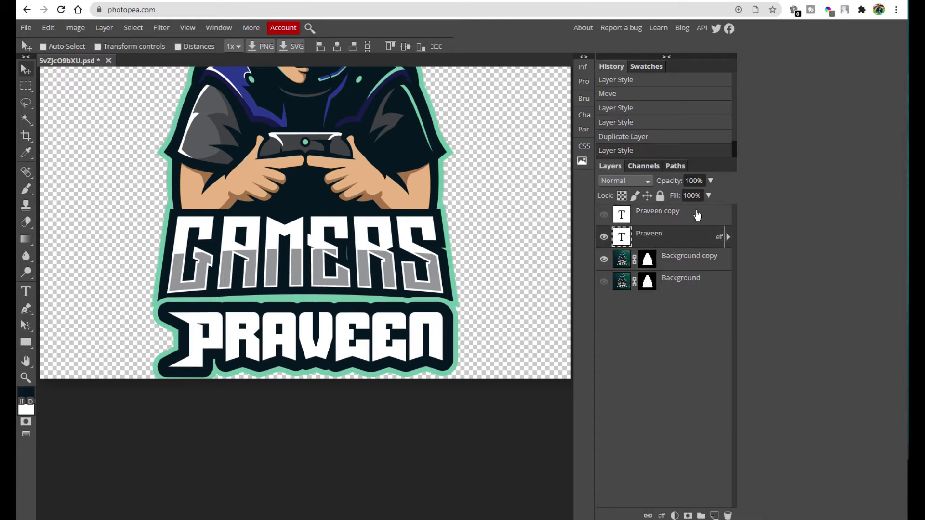
drag(673, 195, 515, 204)
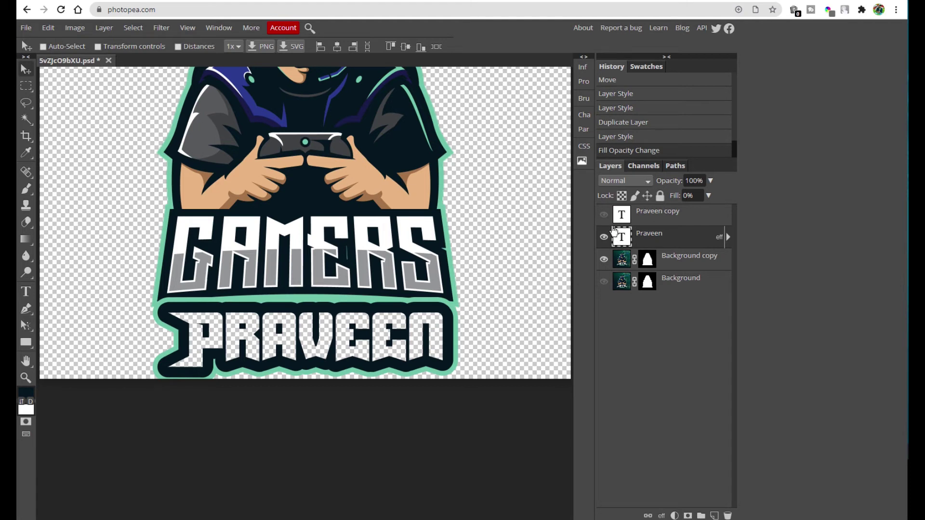
click(604, 216)
Toggle the visibility of the two name layers to compare the stroke outline with the plain white text
click(604, 237)
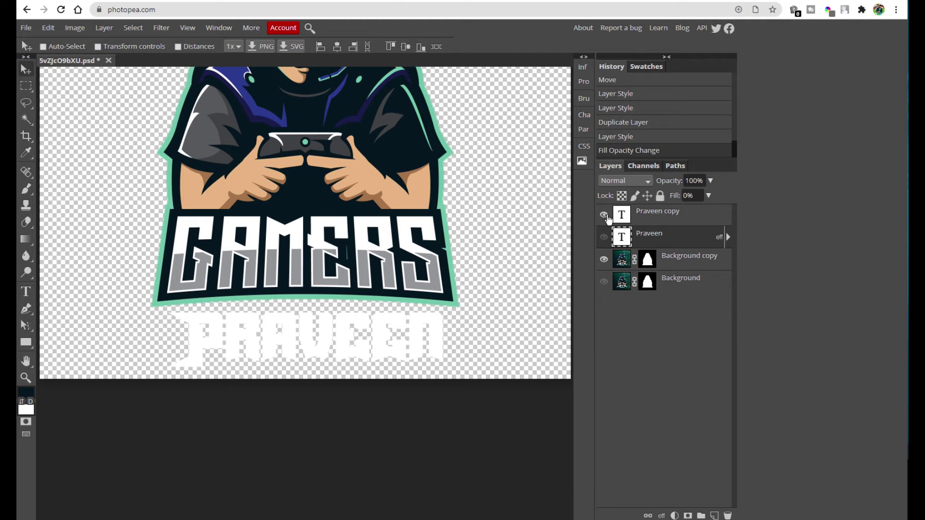
click(608, 218)
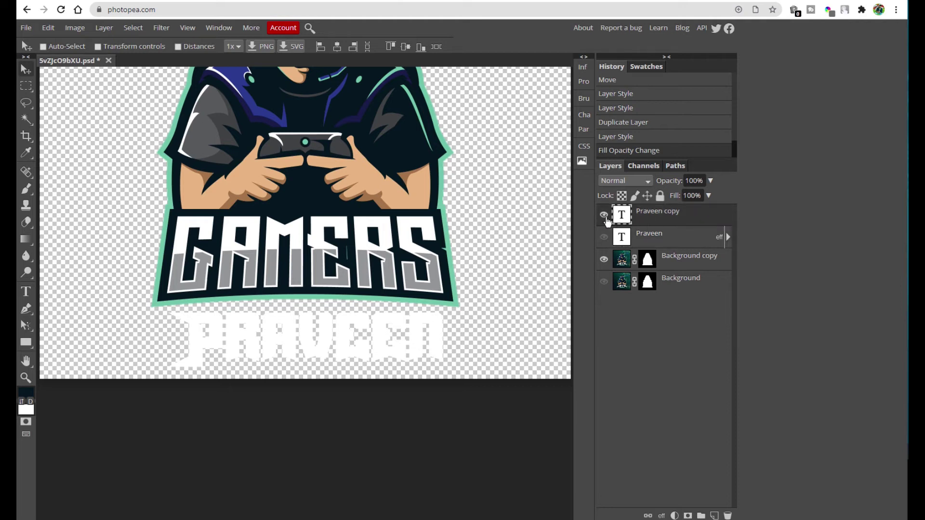
click(605, 216)
click(604, 237)
click(604, 241)
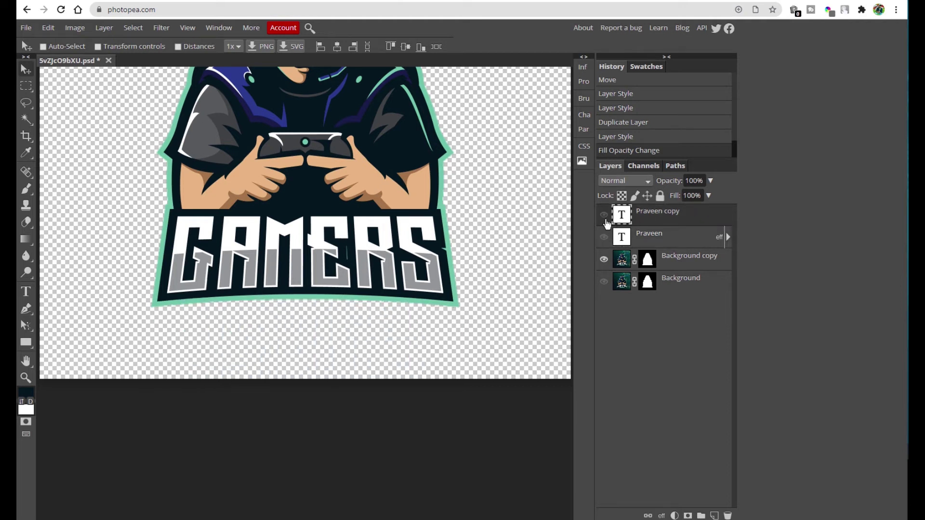
click(605, 215)
click(605, 237)
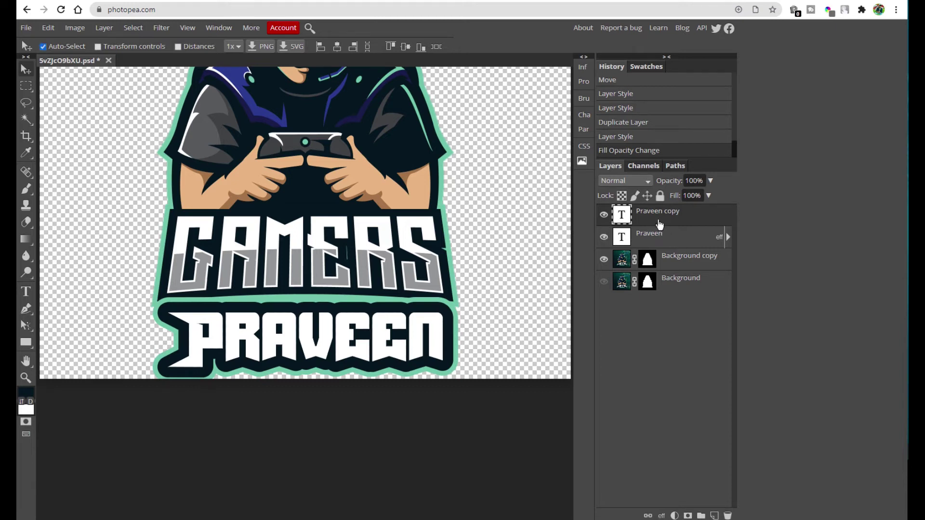
Duplicate the unstyled white name layer, keeping the stroked name layer visible beneath both copies
ctrl+click(603, 237)
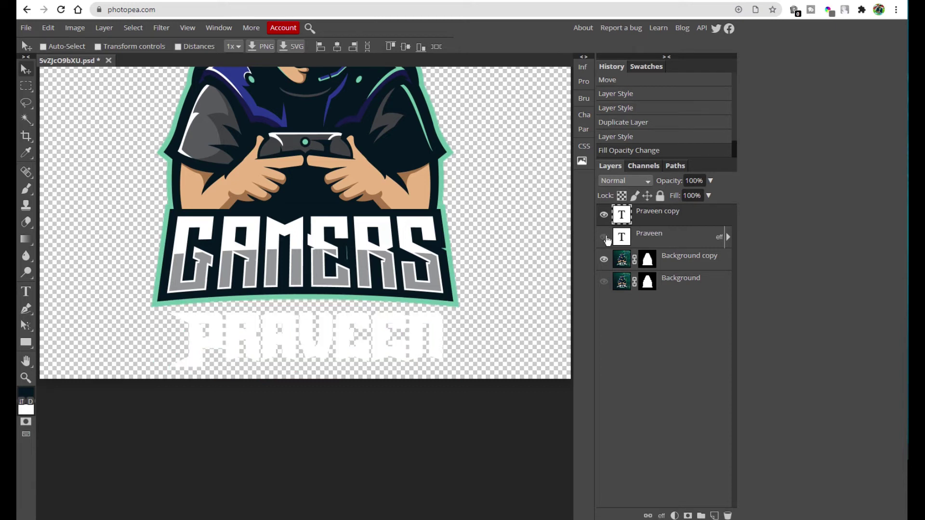
key(ctrl+j)
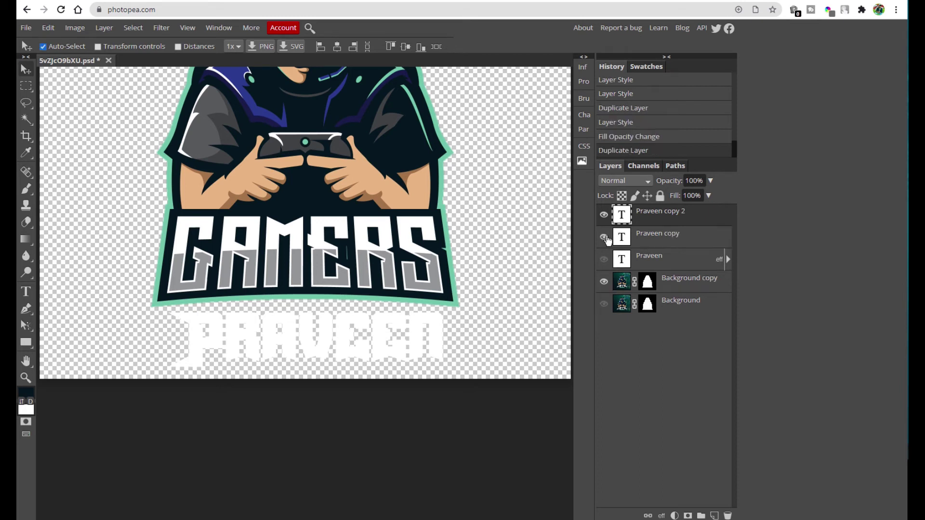
ctrl+click(605, 260)
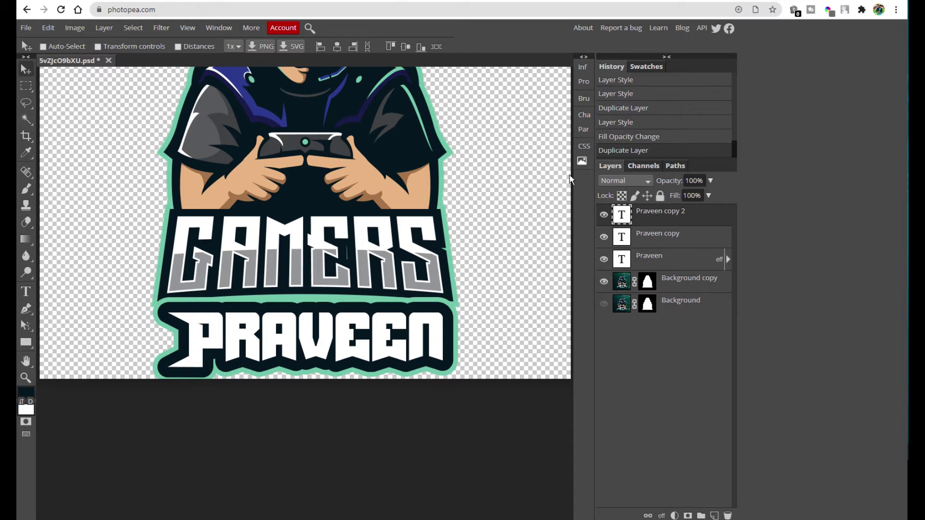
Set the topmost name copy's text colour to grey 949597, sampled from the lower half of the GAMERS lettering
click(589, 118)
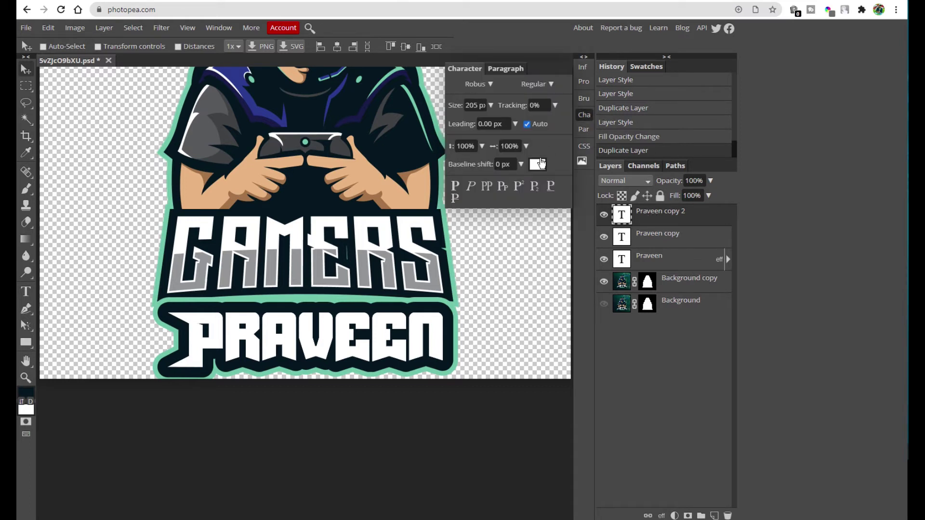
click(537, 164)
click(296, 256)
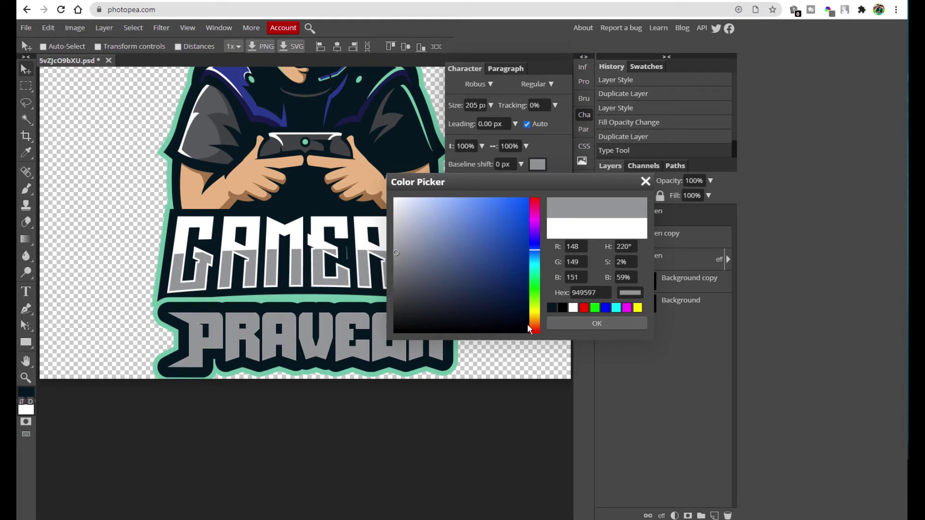
click(573, 331)
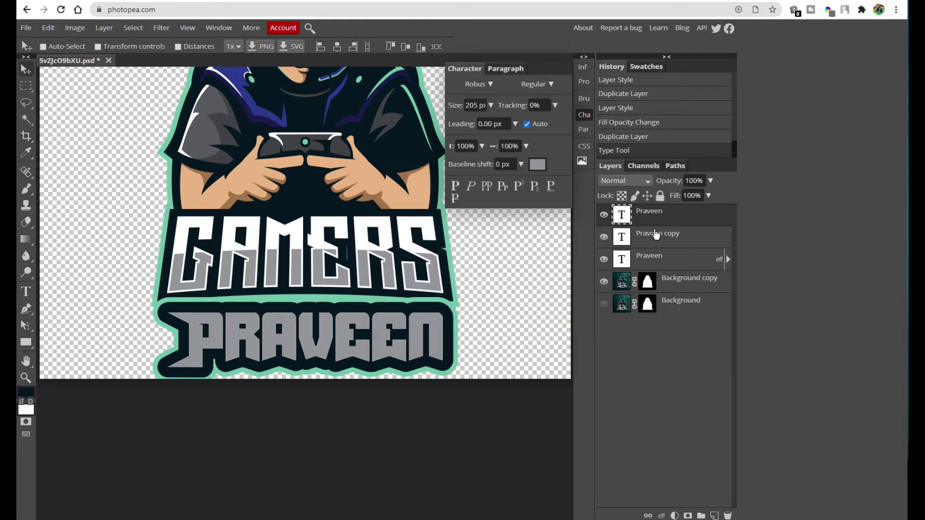
Close the Character settings and rasterize the topmost grey name layer
click(584, 115)
right_click(647, 221)
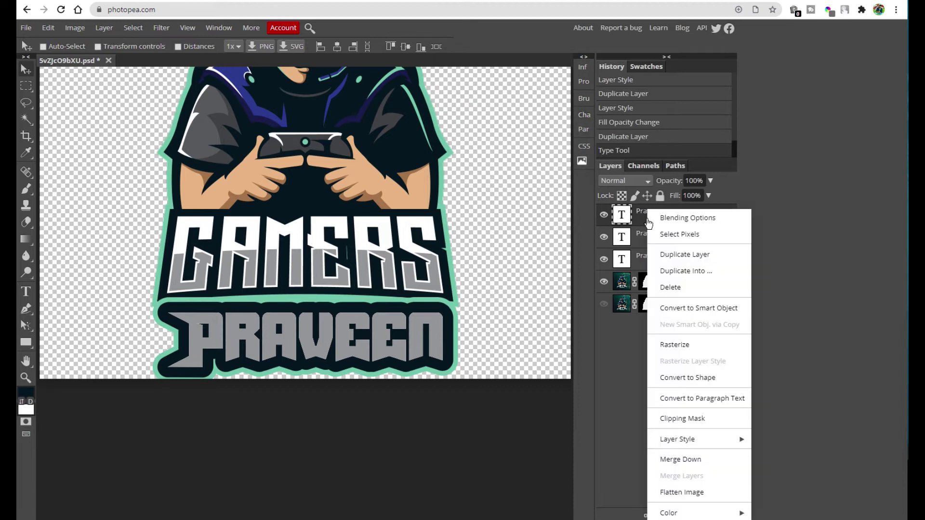
click(684, 345)
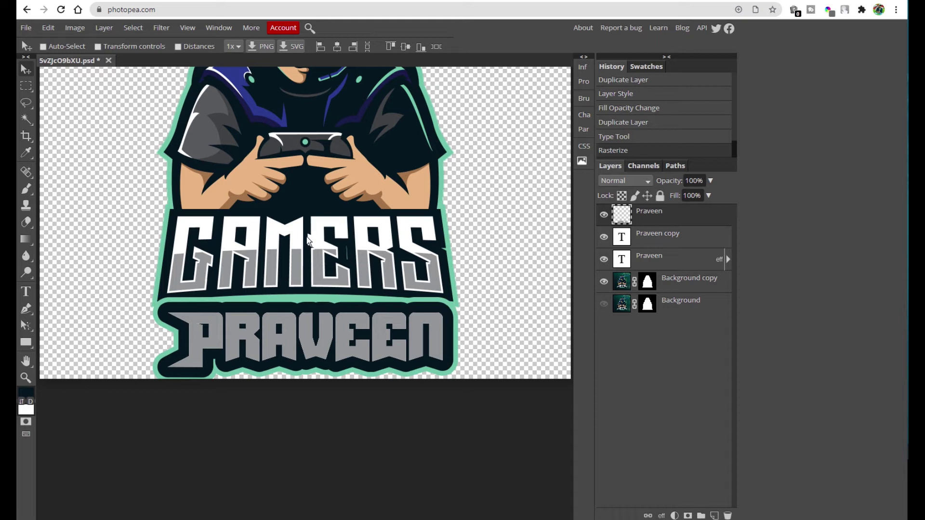
Draw a curved Pen path enclosing the lower half of the name lettering and convert it to a selection
key(p)
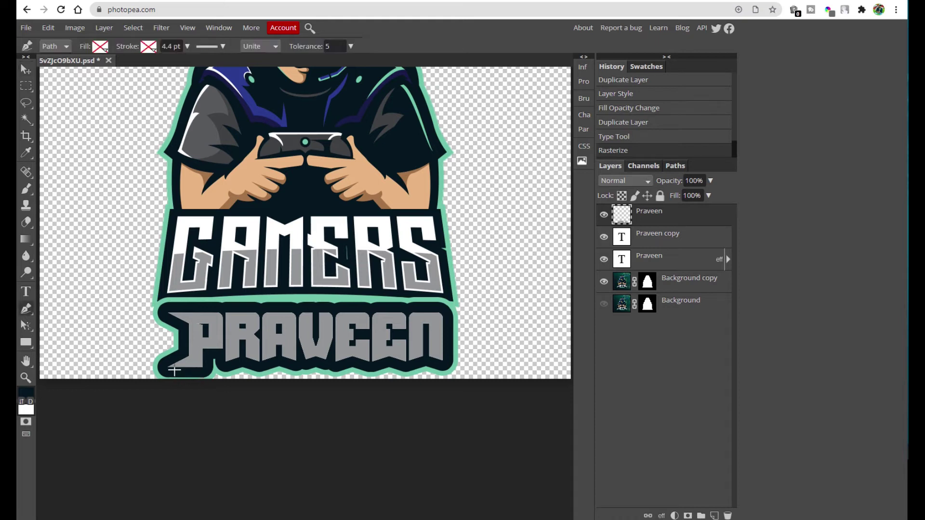
click(137, 372)
drag(198, 345, 269, 336)
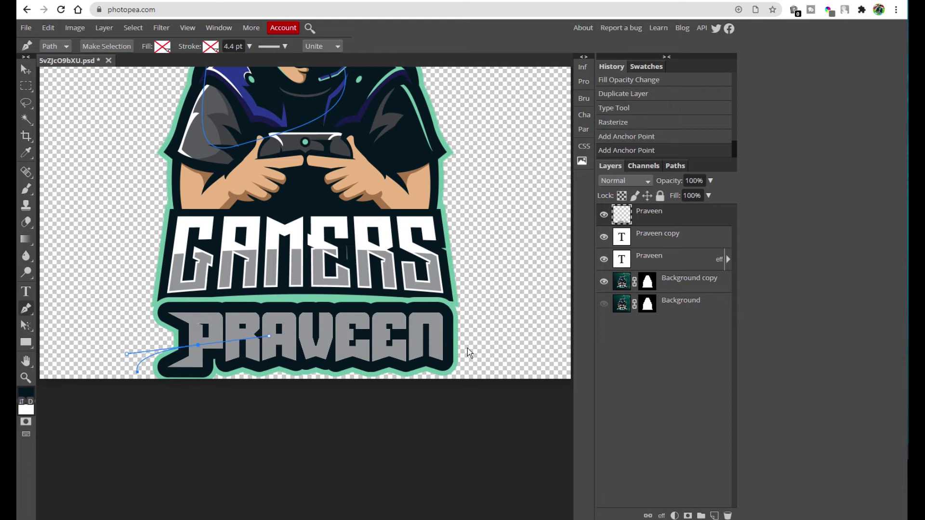
drag(468, 348, 567, 361)
drag(138, 435, 127, 426)
key(ctrl+Return)
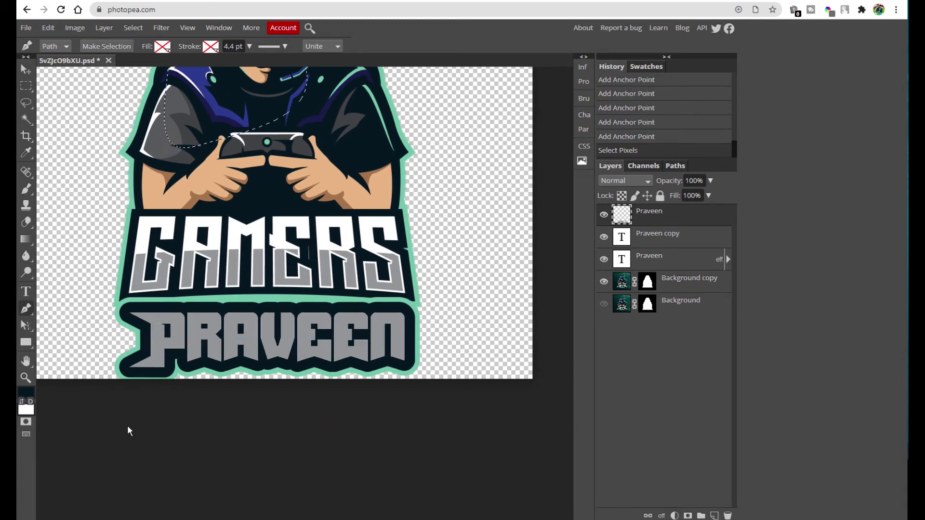
key(ctrl+z)
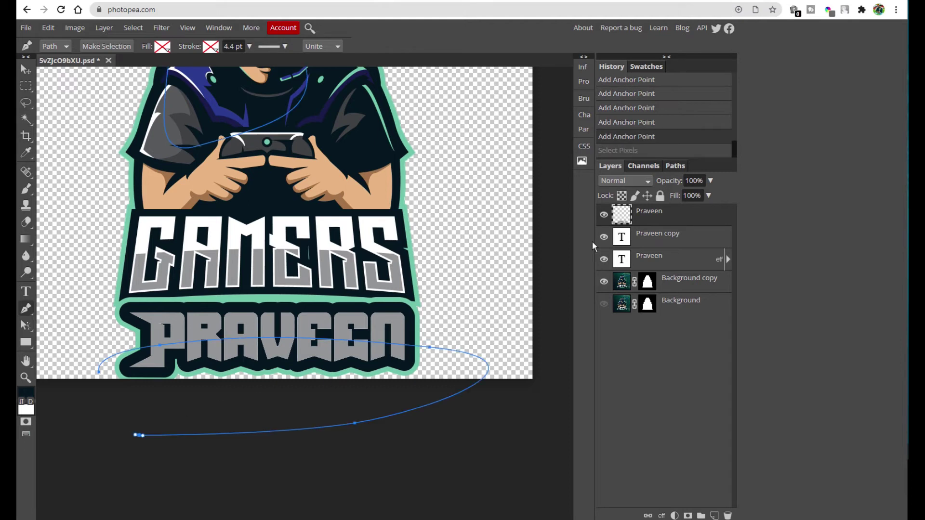
key(ctrl+shift+z)
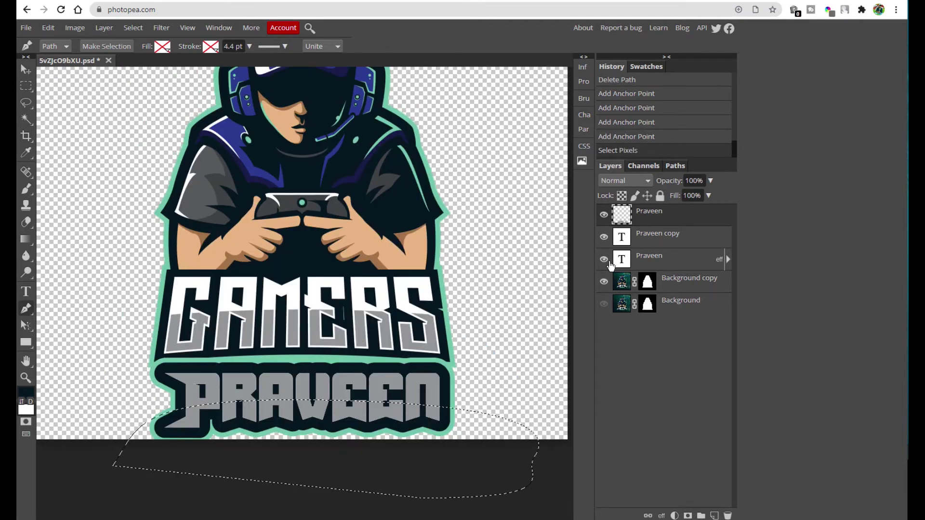
Add a raster mask from the selection so the grey name layer covers only the lower half of the lettering
click(687, 516)
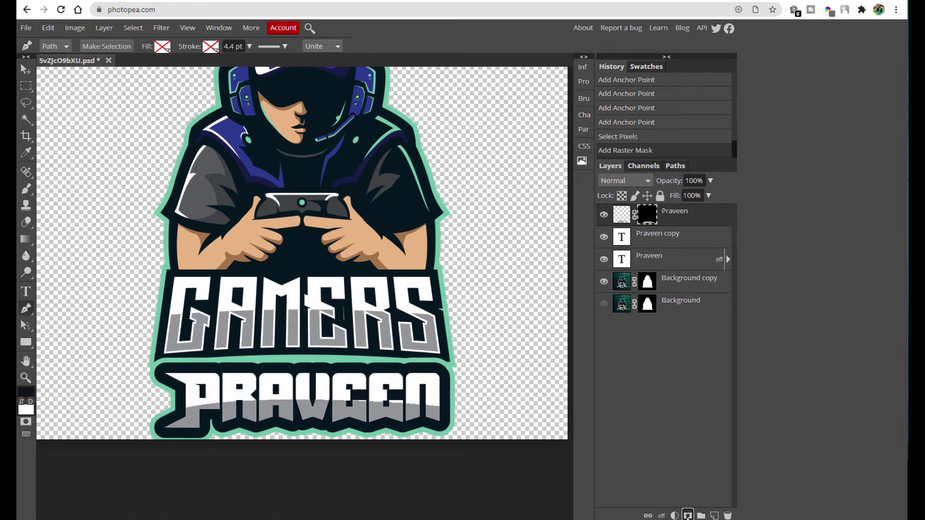
key(ctrl+z)
key(ctrl+shift+z)
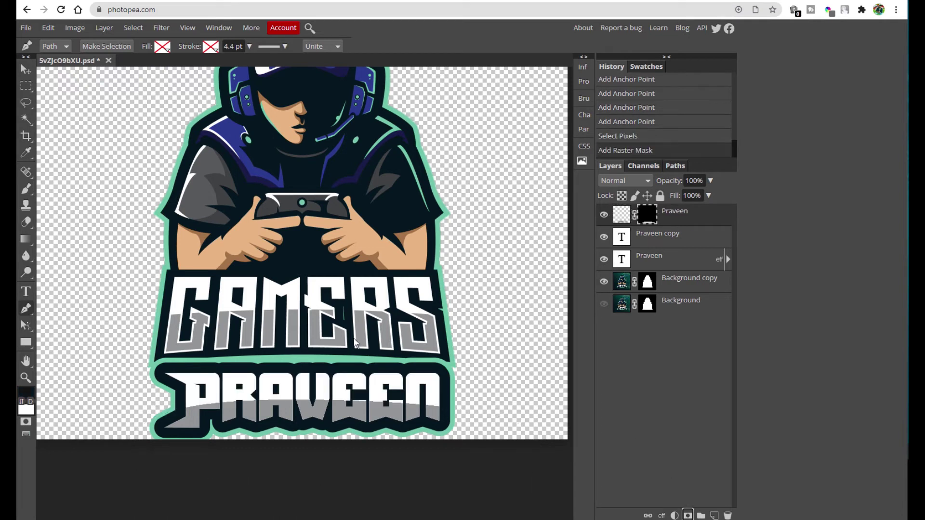
Add a Stroke layer style to the masked grey name layer and set the stroke colour to white
right_click(682, 221)
click(704, 221)
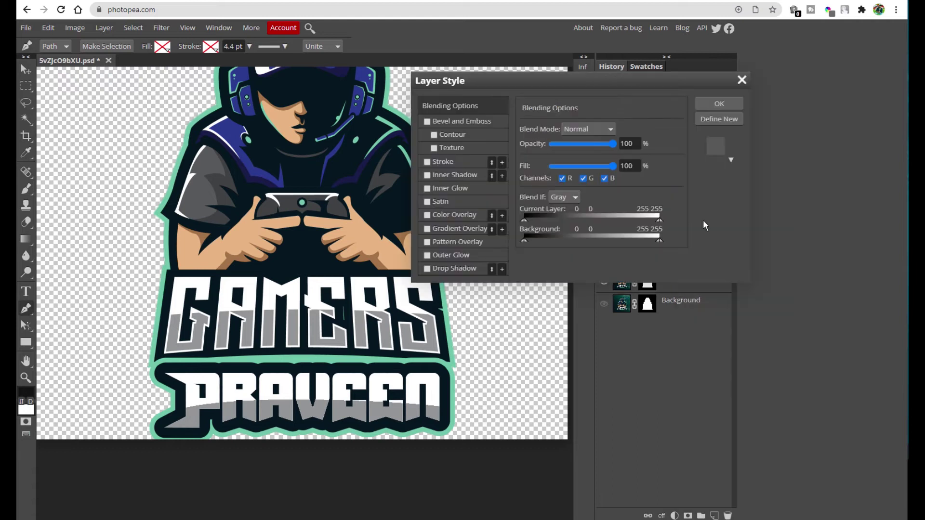
click(458, 166)
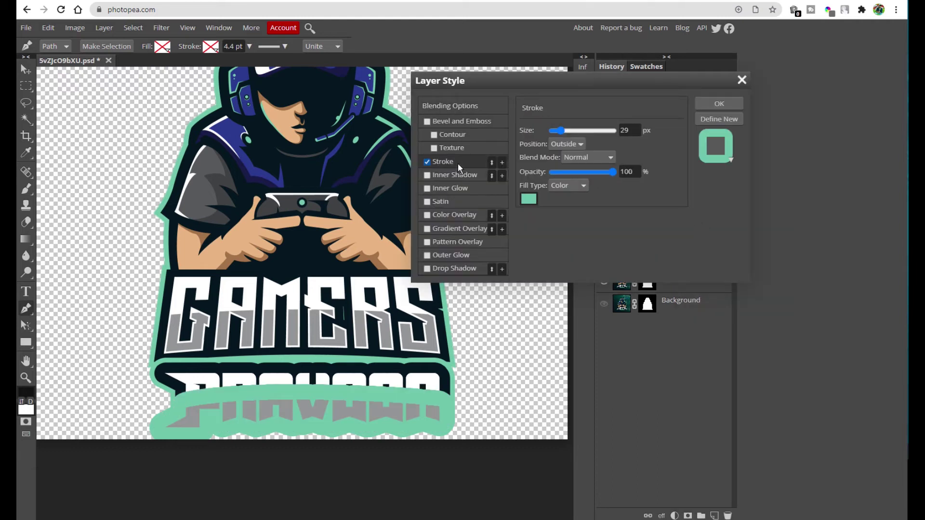
click(529, 199)
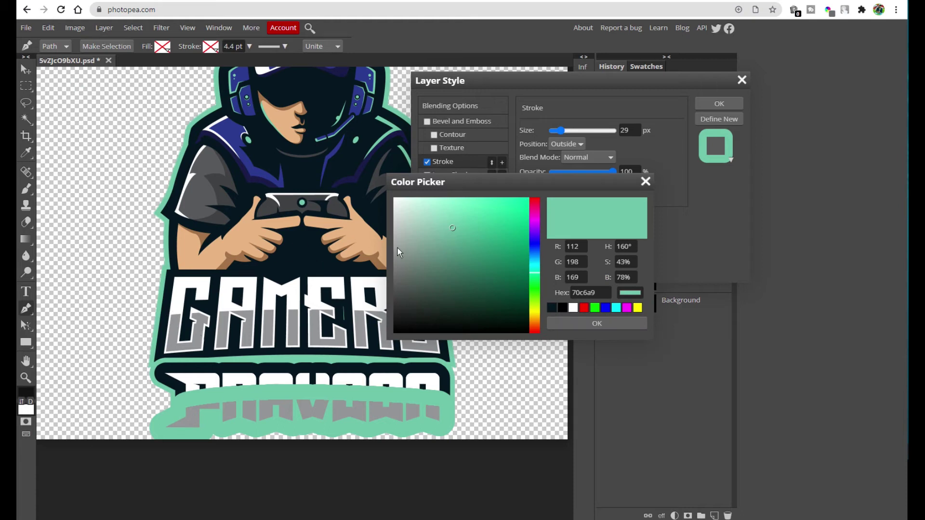
drag(399, 252, 308, 170)
click(602, 322)
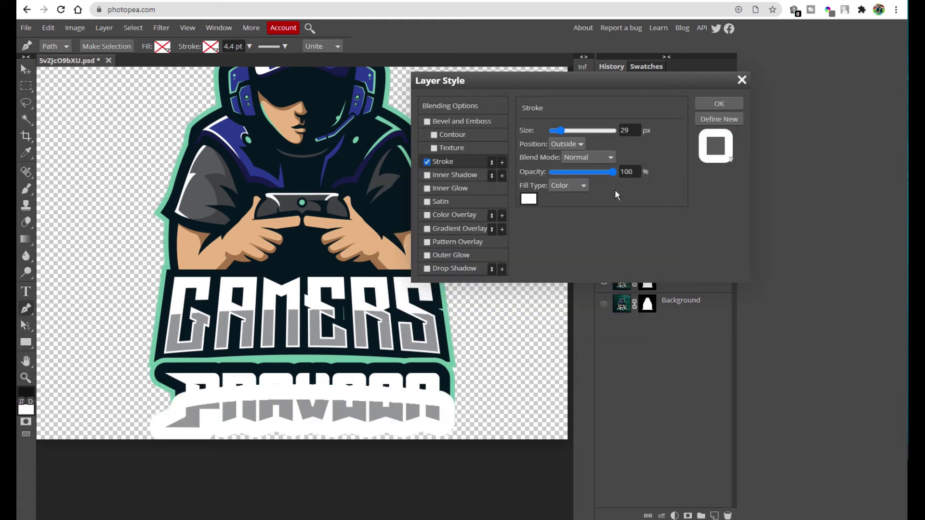
Set the white stroke's position to Inside and its size to 3 px, and apply the layer style
click(581, 145)
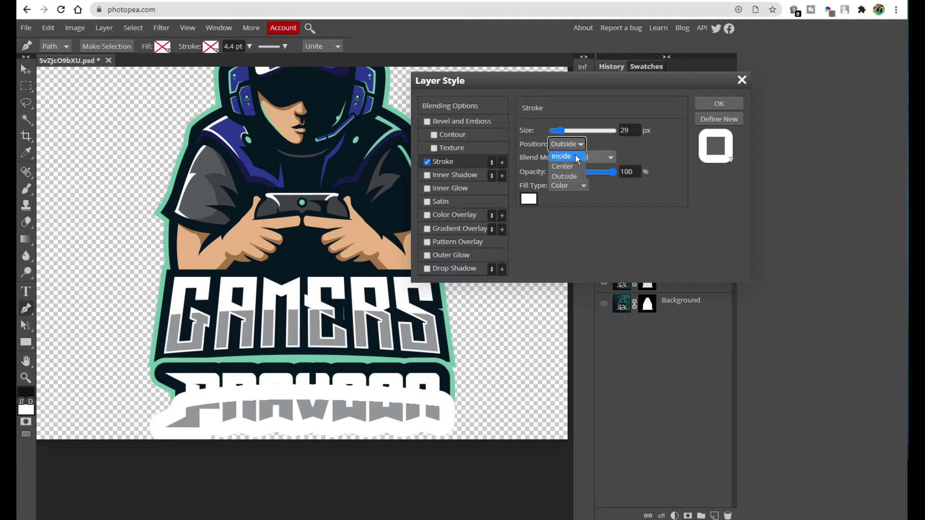
click(577, 157)
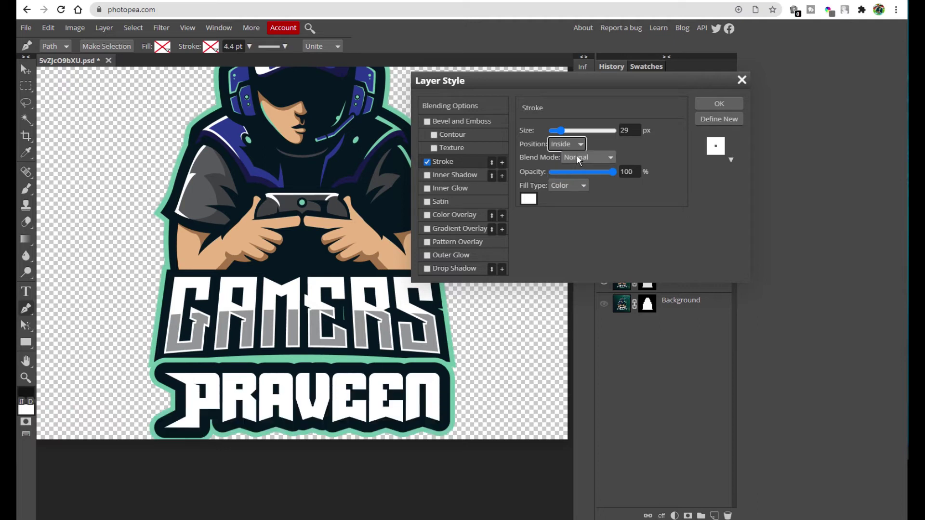
key(shift+Tab)
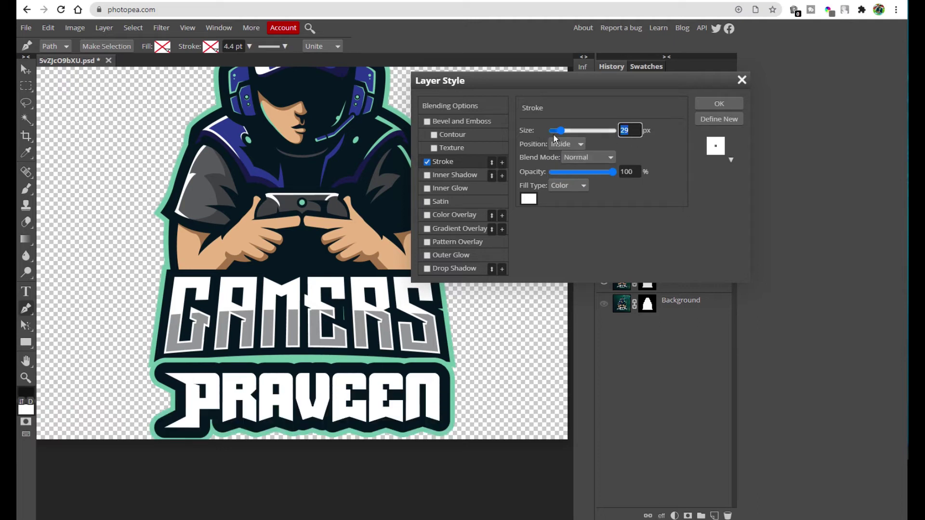
text(3)
key(Return)
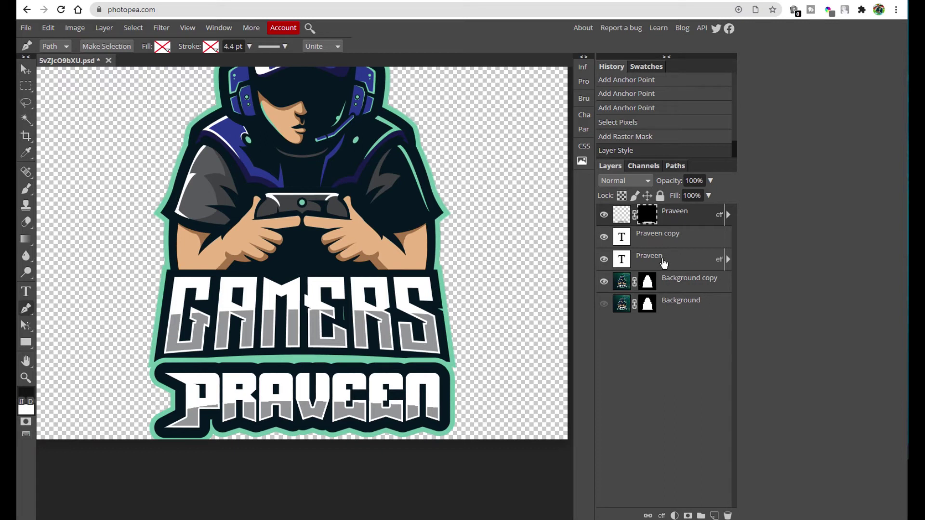
Hide the Background copy layer, merge the visible name layers into a new layer on top, and hide the source name layers
click(603, 282)
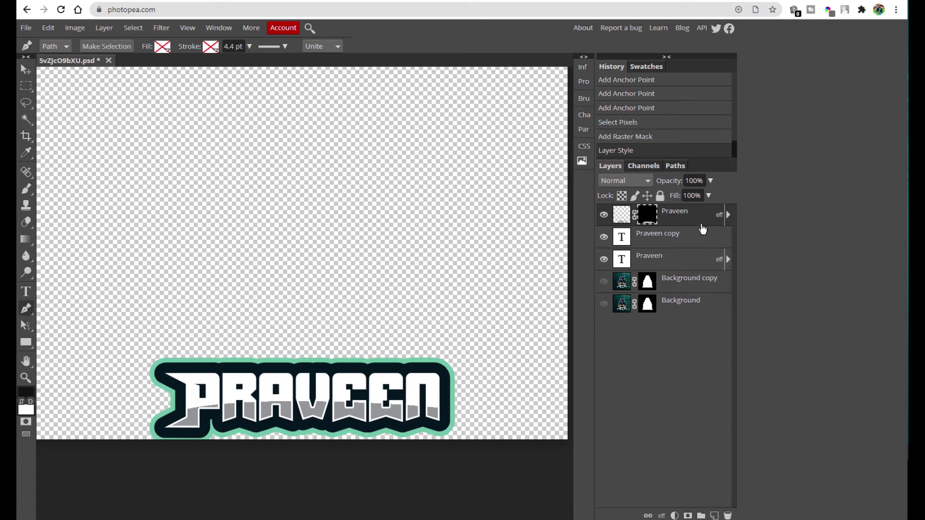
key(ctrl+alt+shift+e)
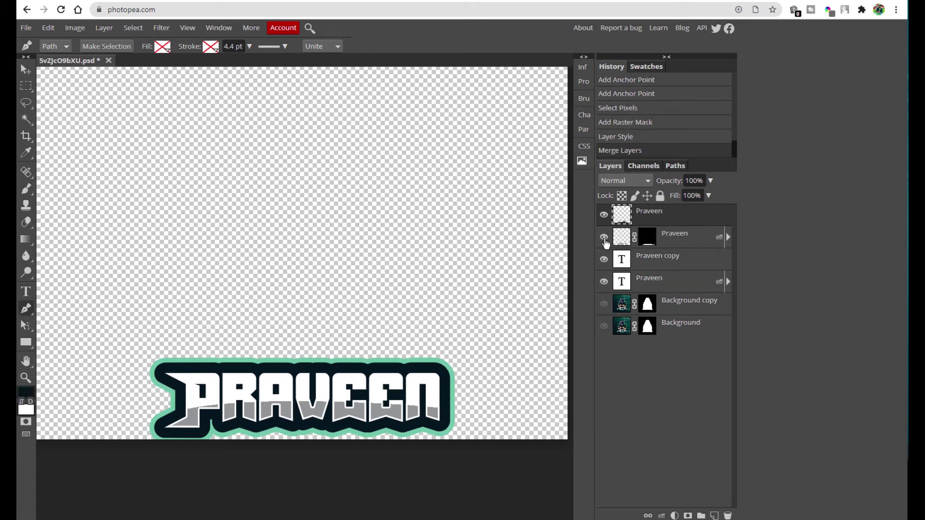
click(604, 237)
click(604, 260)
Toggle the merged name layer's visibility to check it, and show and select the Background copy layer again
click(604, 214)
click(604, 215)
click(603, 216)
click(604, 216)
click(602, 220)
click(602, 220)
click(604, 304)
click(677, 313)
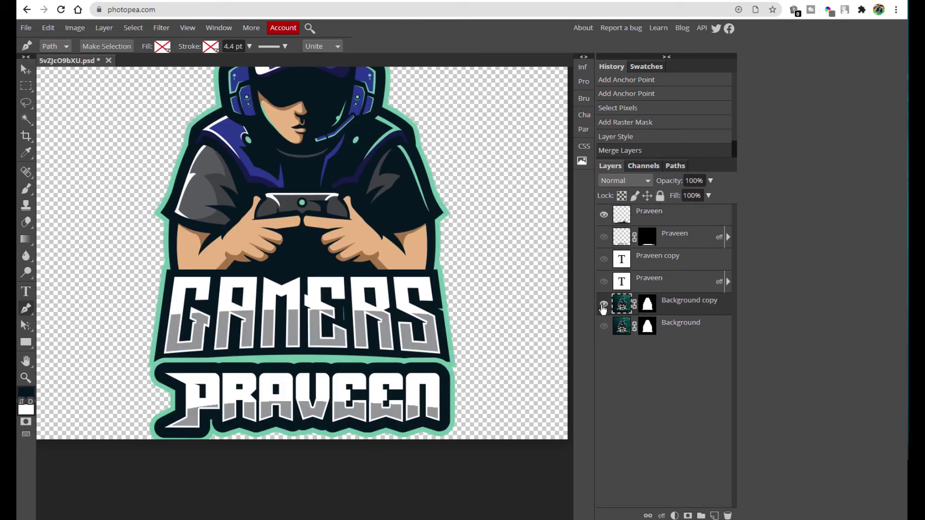
Move the merged name layer up over the GAMERS banner
click(658, 223)
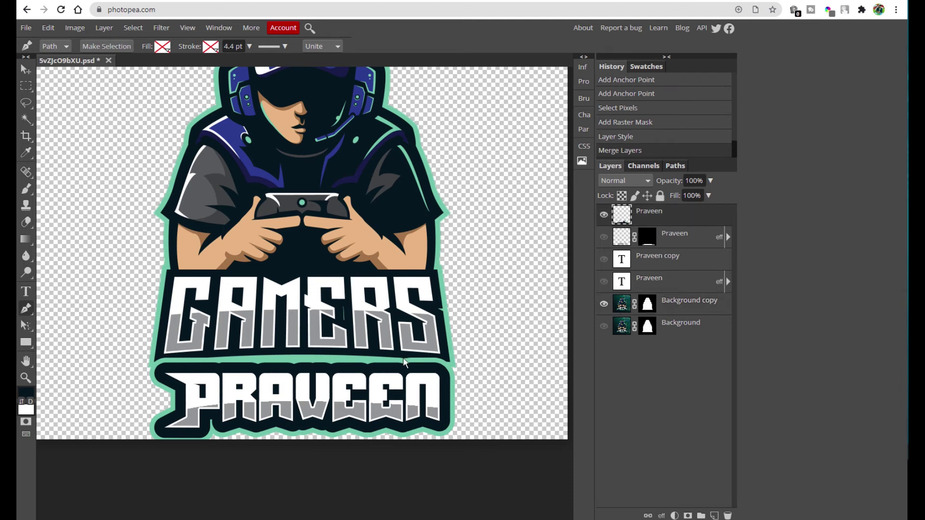
key(v)
drag(335, 409, 330, 317)
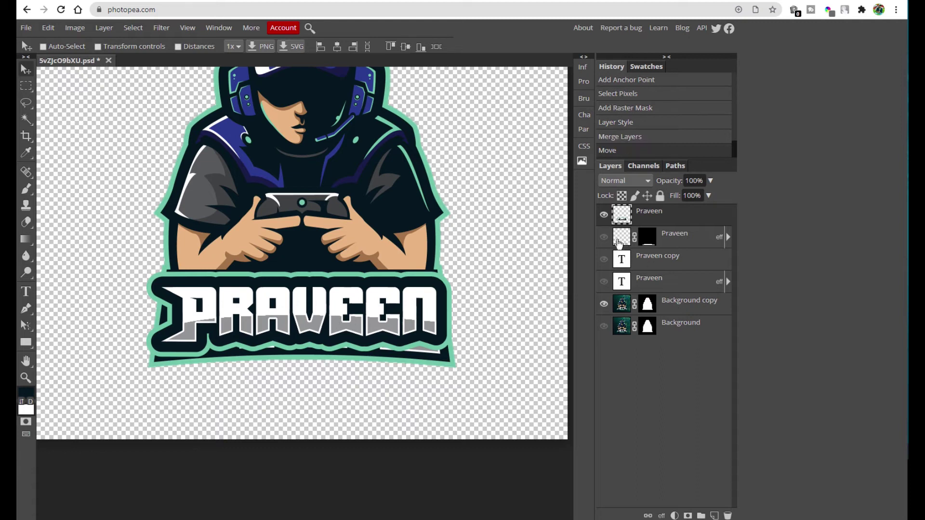
Hide the merged name layer, target the Background copy mask, and draw a rectangular selection around the GAMERS banner
click(604, 216)
click(648, 306)
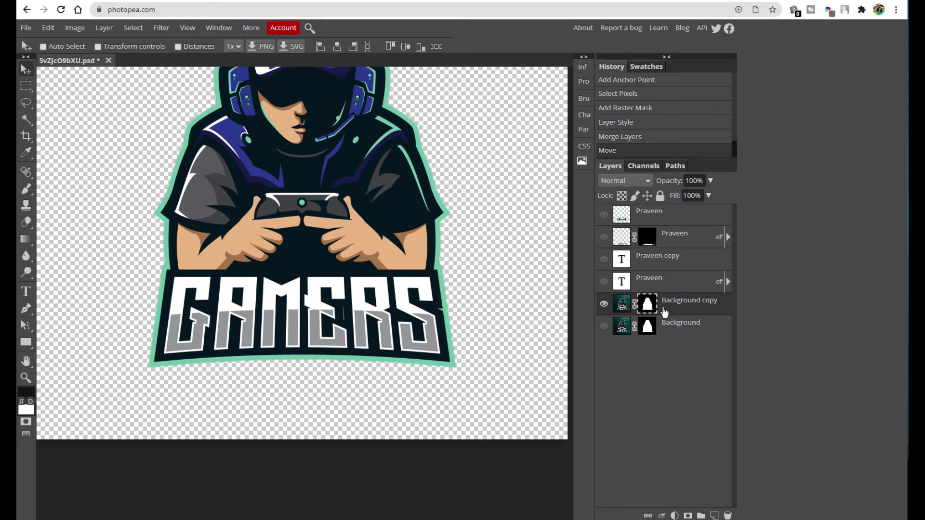
key(m)
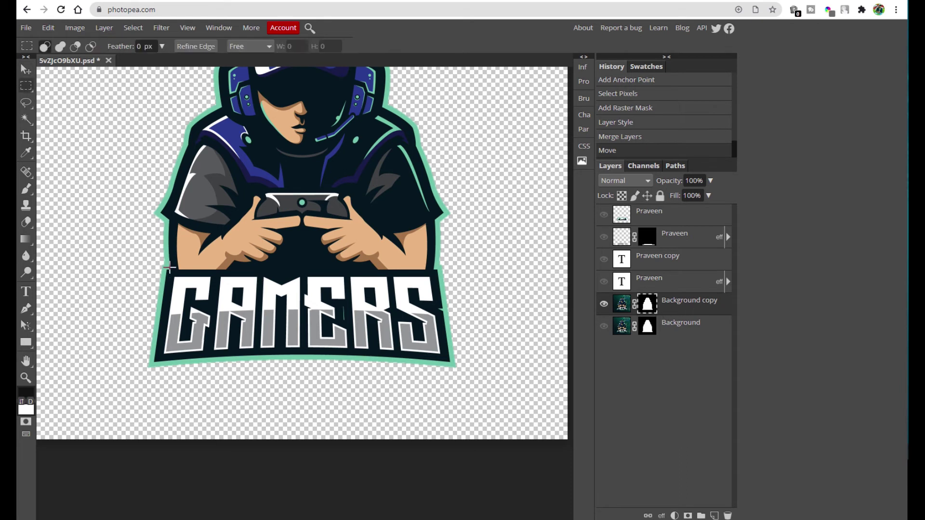
drag(136, 275, 489, 378)
key(alt)
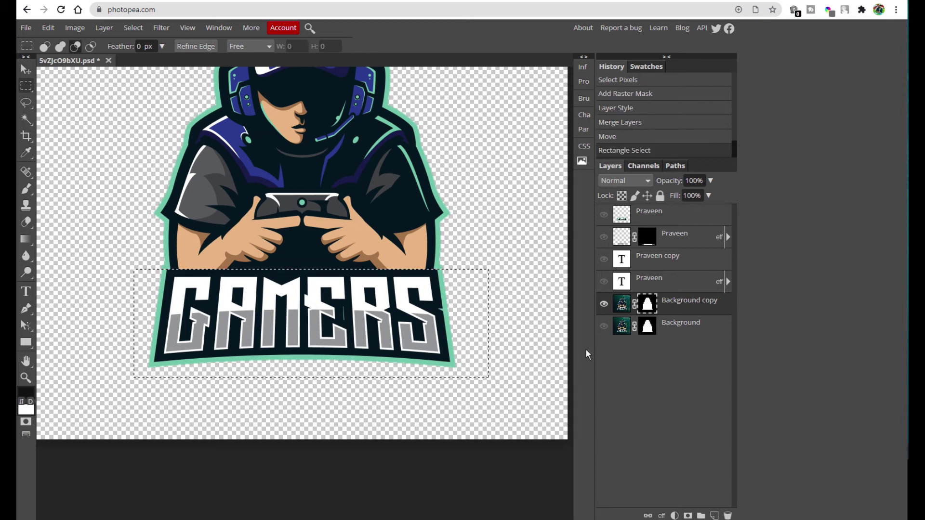
key(alt+BackSpace)
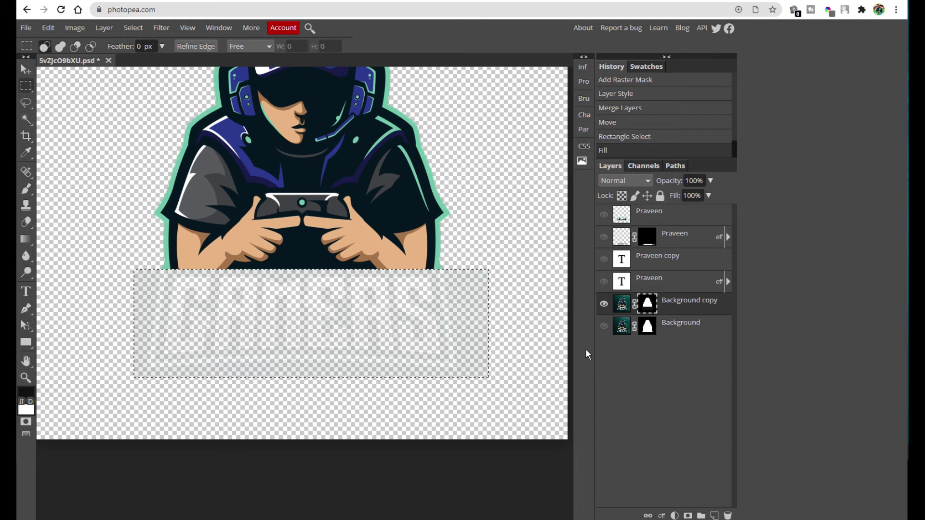
key(ctrl+z)
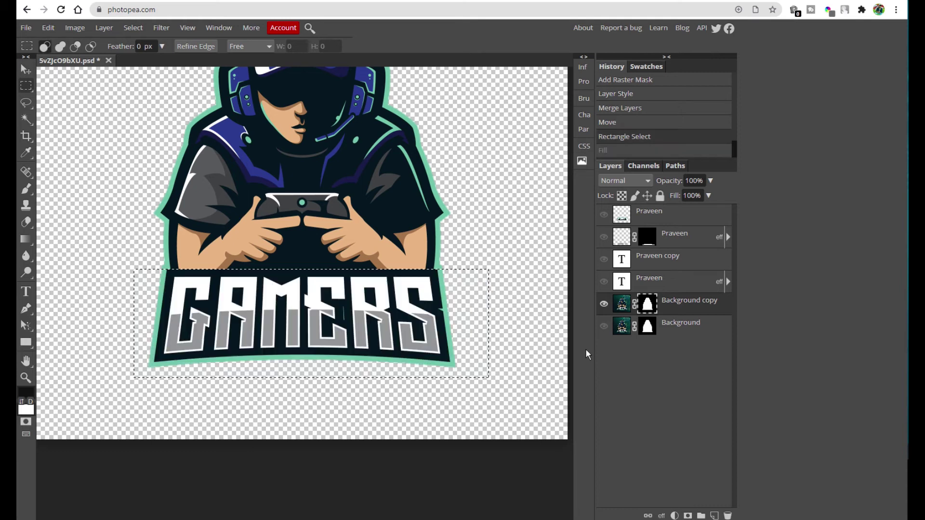
key(x)
key(alt+BackSpace)
key(ctrl+z)
key(x)
Fill the selected banner area of the Background copy mask with black, deselect, and show the merged name layer
key(alt+BackSpace)
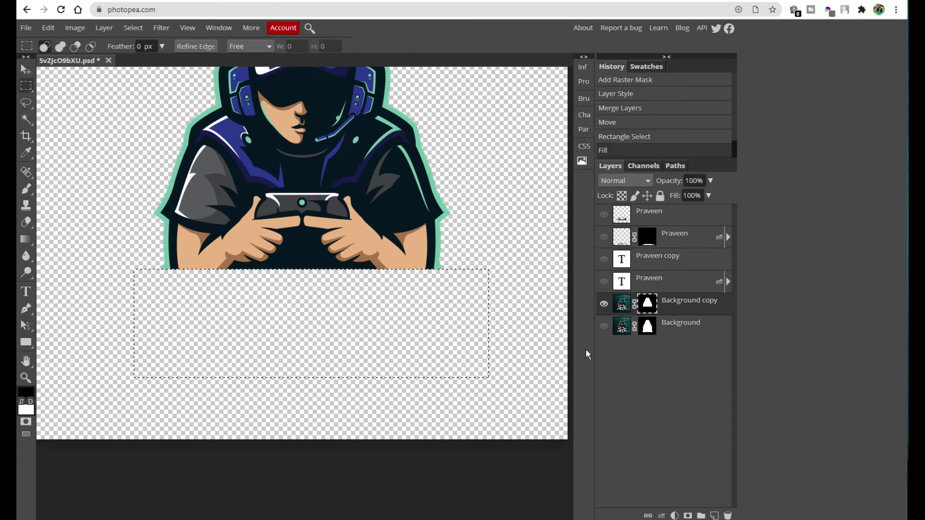
key(ctrl+d)
click(603, 215)
Place the merged name layer directly below Background copy and move the name slightly up to meet the mascot's arms
click(673, 218)
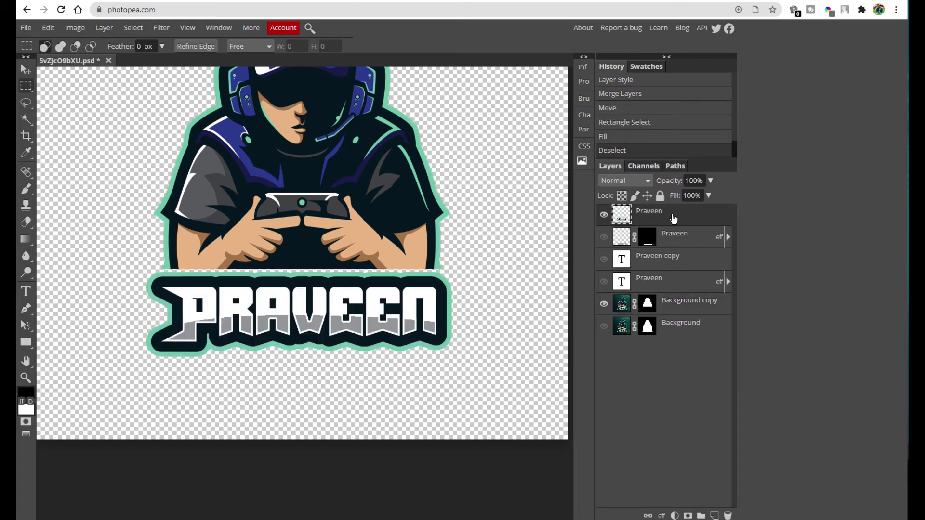
drag(673, 218, 680, 313)
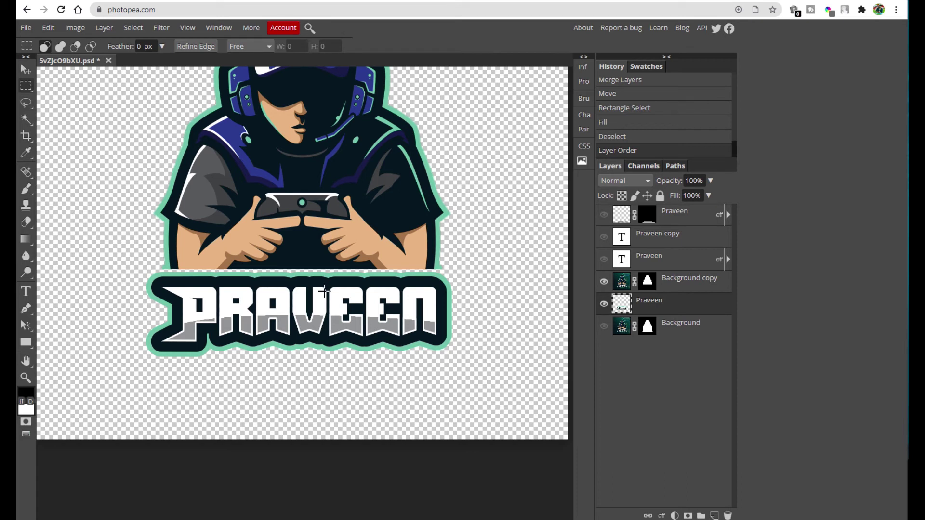
key(v)
drag(327, 296, 327, 287)
Inspect the seam between mascot and name, and add an empty layer between the merged name and the Background layer
scroll(327, 287, up, 3)
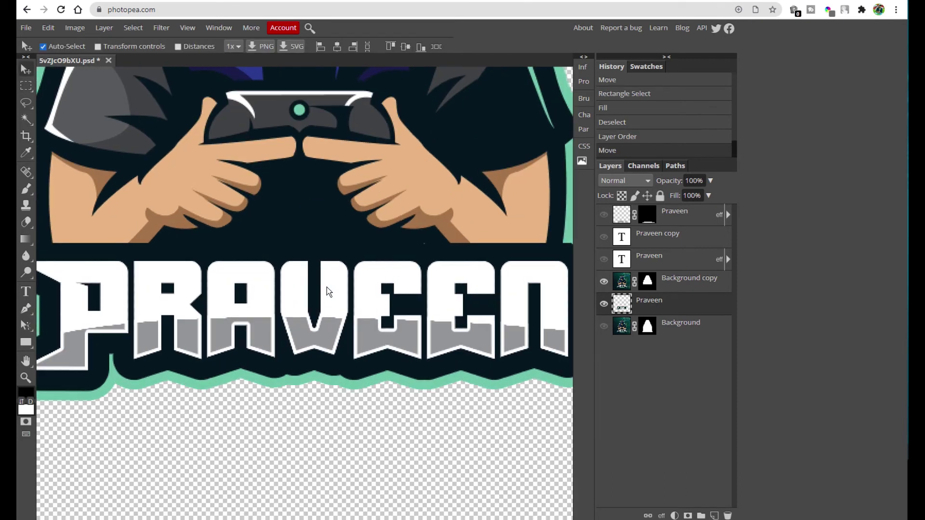
scroll(405, 309, right, 4)
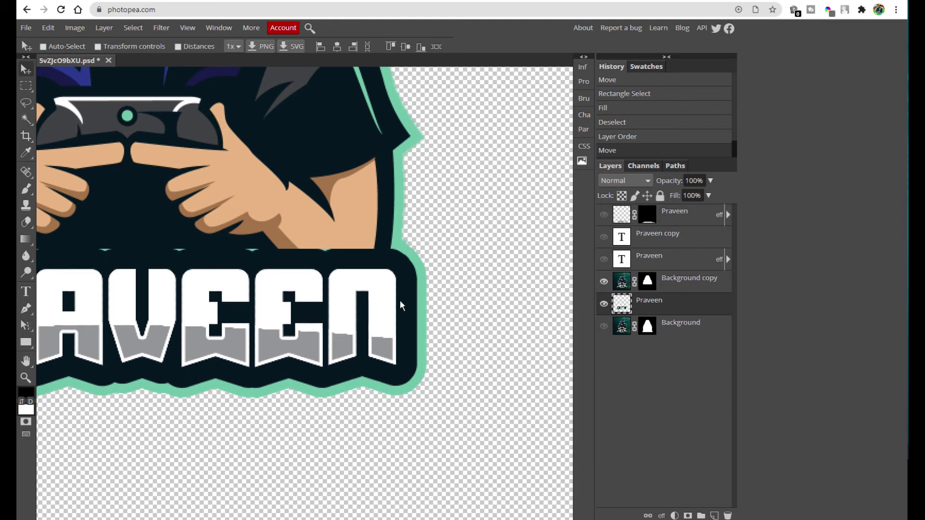
scroll(399, 303, left, 4)
scroll(399, 304, up, 1)
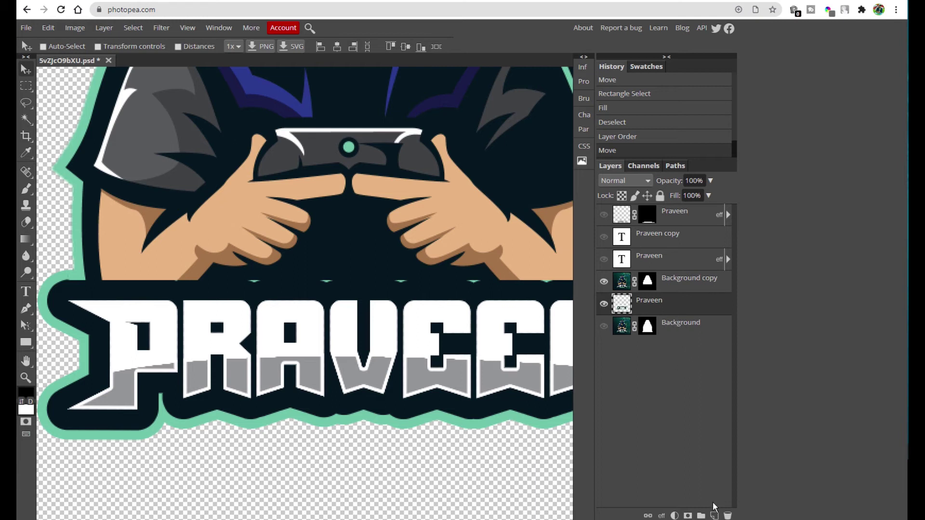
click(684, 332)
click(714, 515)
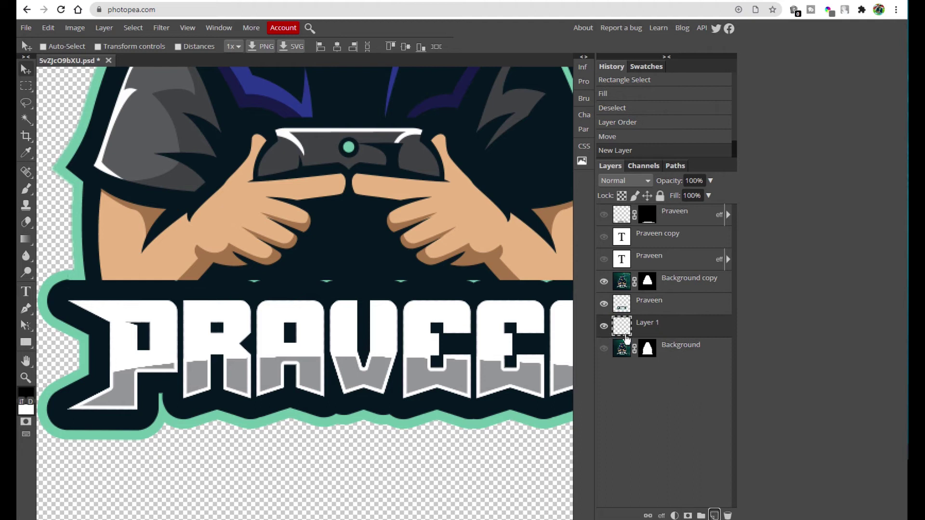
Sample the mascot's dark navy 06171e, place Layer 1 above the merged name, and brush over the green specks along the seam
key(b)
key(bracketright)
key(bracketright)
key(bracketright)
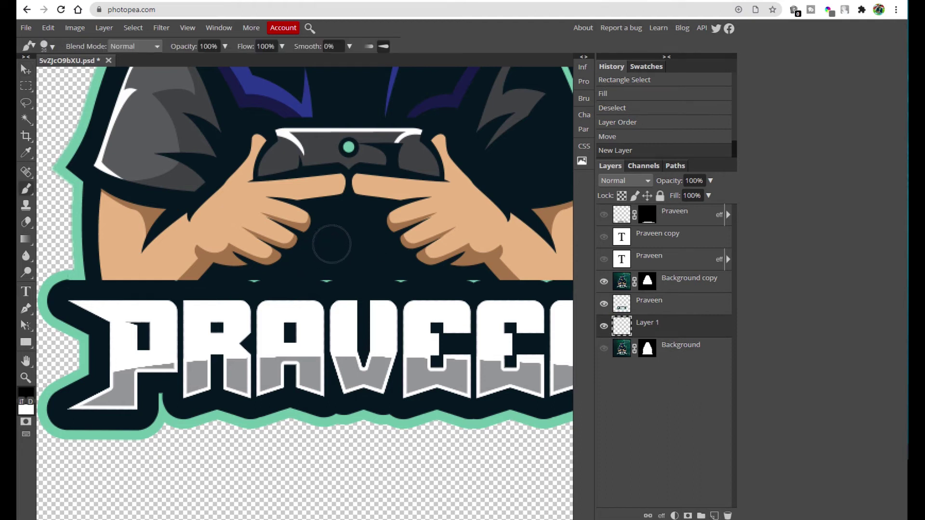
alt+click(357, 233)
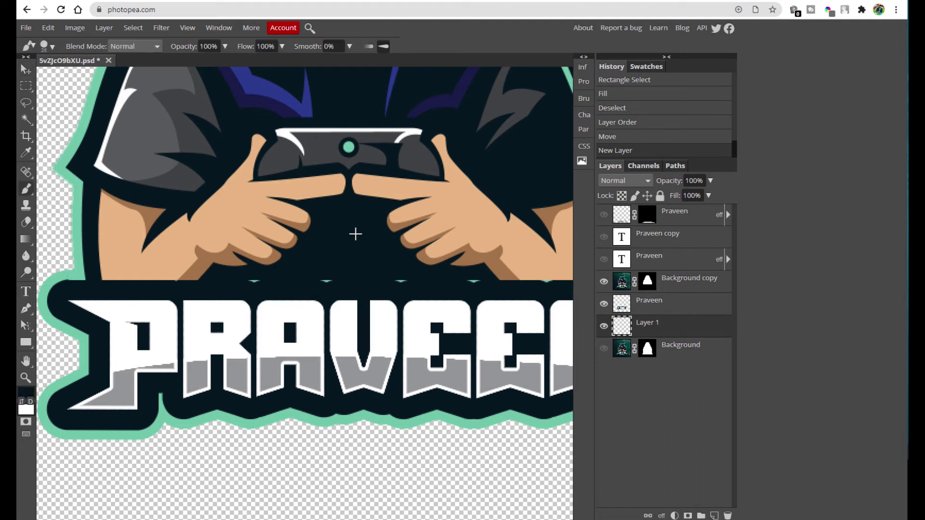
click(26, 393)
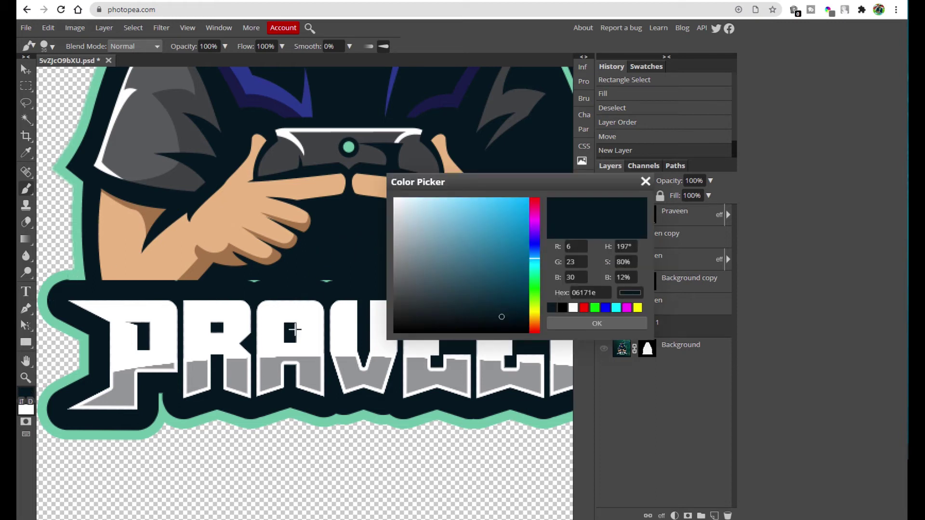
click(625, 325)
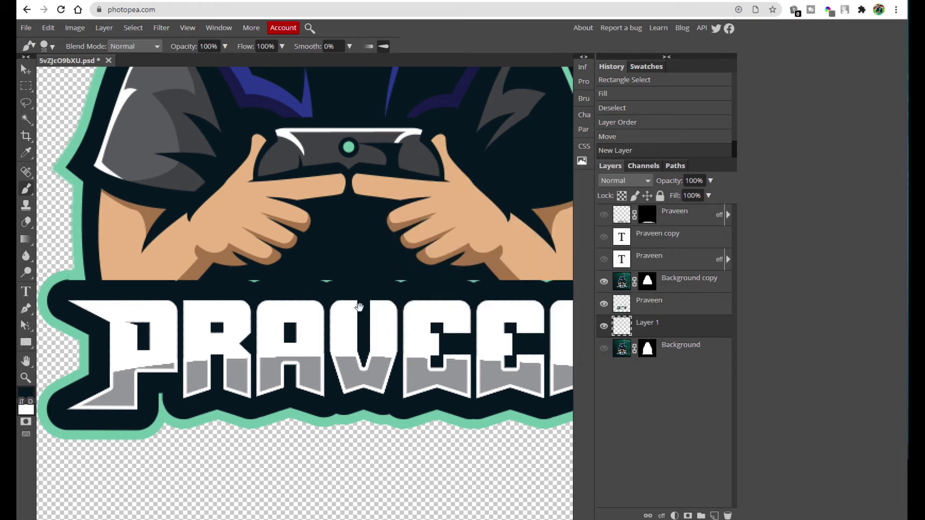
scroll(434, 289, left, 3)
click(400, 269)
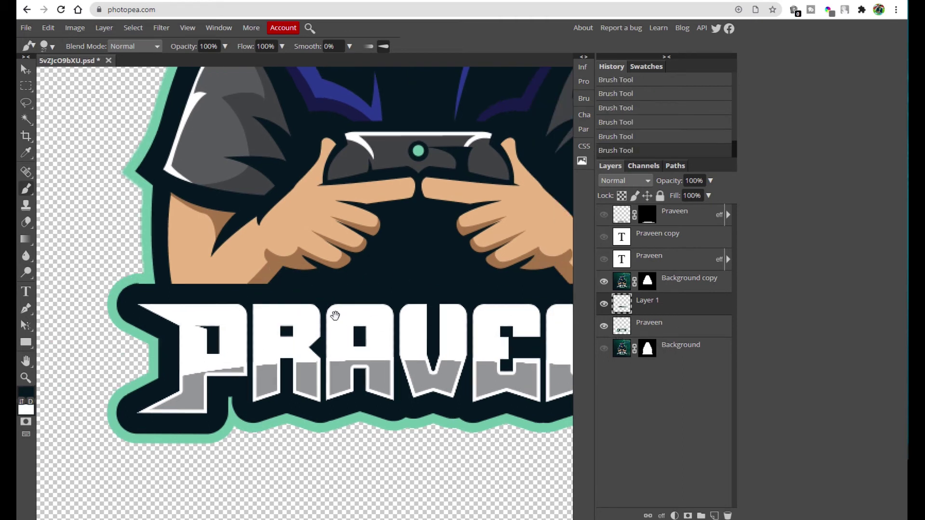
Inspect the seam between the mascot's arms and the name, from the outer corner to the middle, for remaining outline gaps
scroll(334, 313, left, 1)
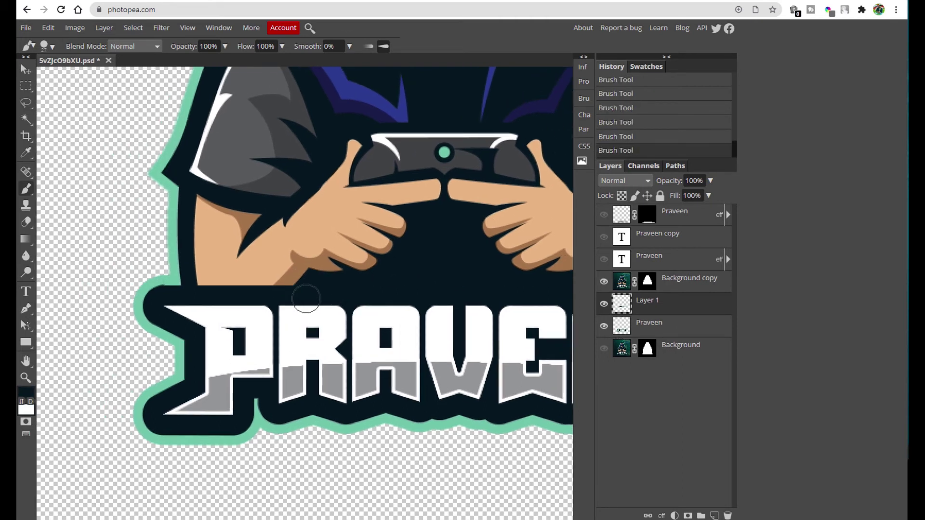
key(ctrl+plus)
drag(185, 334, 200, 335)
scroll(300, 295, left, 4)
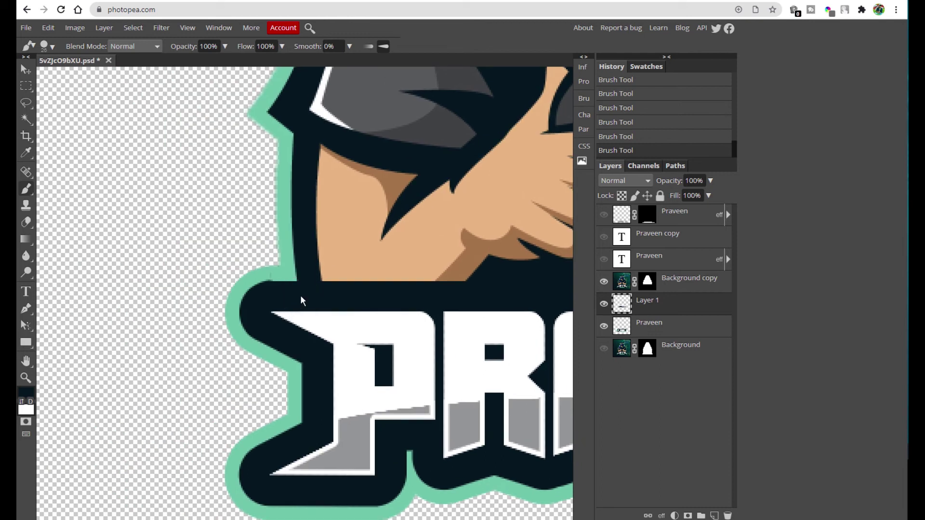
scroll(300, 295, up, 1)
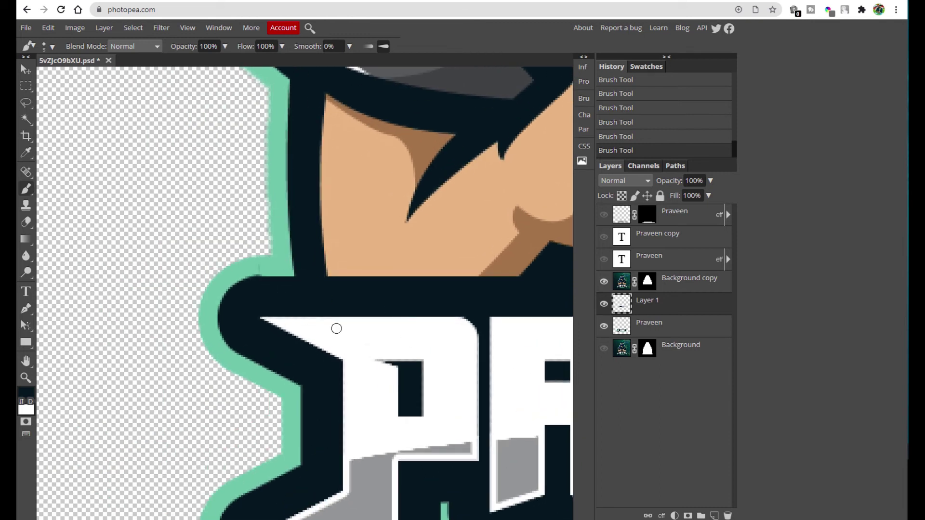
scroll(313, 320, up, 1)
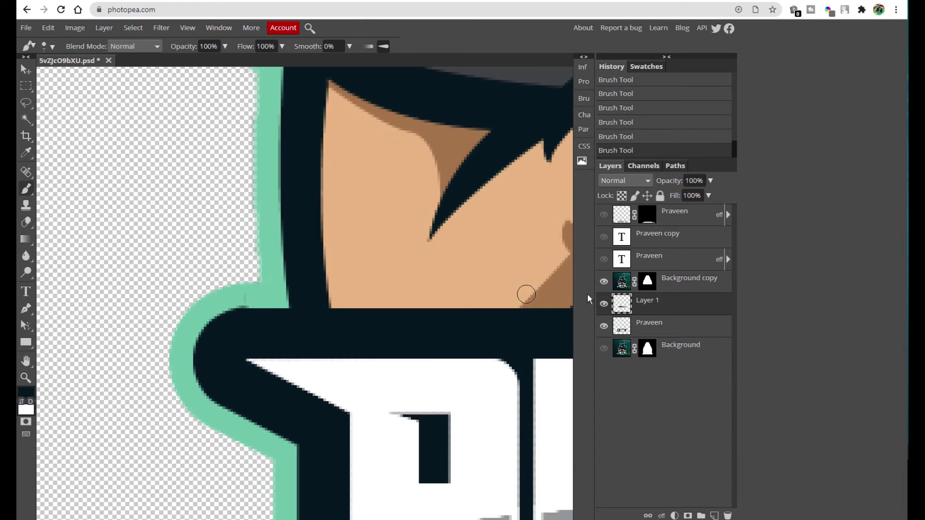
drag(526, 295, 76, 279)
scroll(314, 295, up, 3)
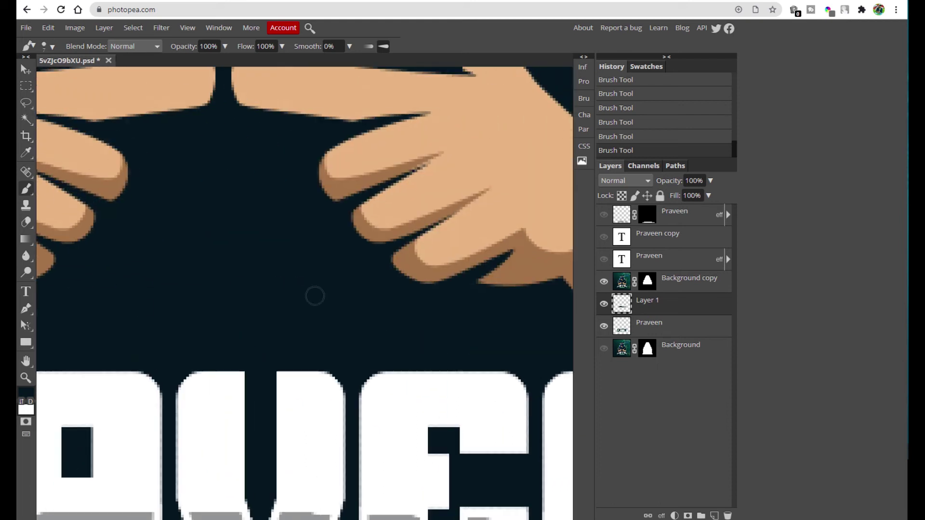
scroll(275, 315, right, 5)
scroll(241, 330, left, 5)
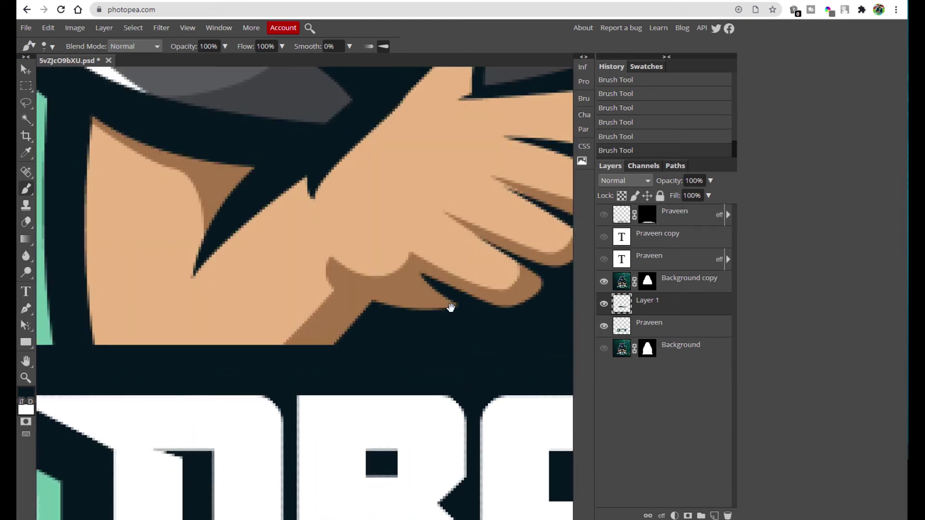
scroll(501, 305, left, 5)
Touch up the Background copy mask with the Pencil tool where the mascot's outline meets both ends of the name, undoing stray strokes
click(647, 281)
scroll(306, 355, left, 1)
key(shift+b)
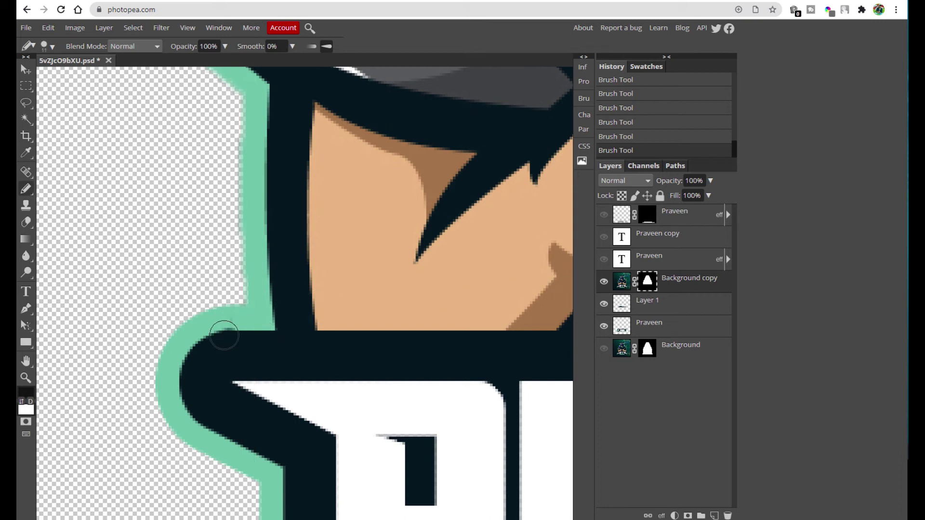
mouse_move(223, 330)
mouse_down()
mouse_move(231, 340)
mouse_move(292, 345)
mouse_up()
key(ctrl+z)
key(x)
key(ctrl+z)
key(x)
scroll(389, 332, right, 15)
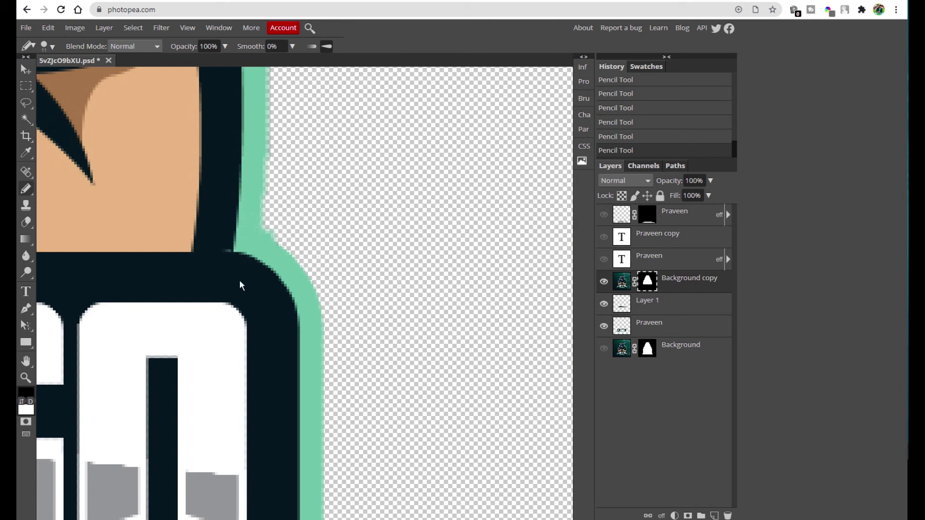
key(ctrl+z)
key(ctrl+0)
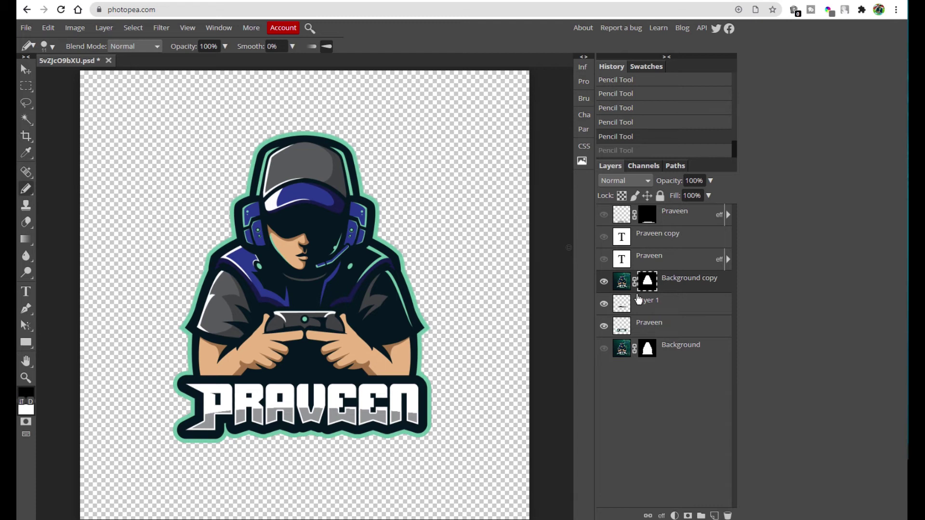
Merge the visible mascot and name into a new layer and hide the source layers beneath it, including Background
click(683, 261)
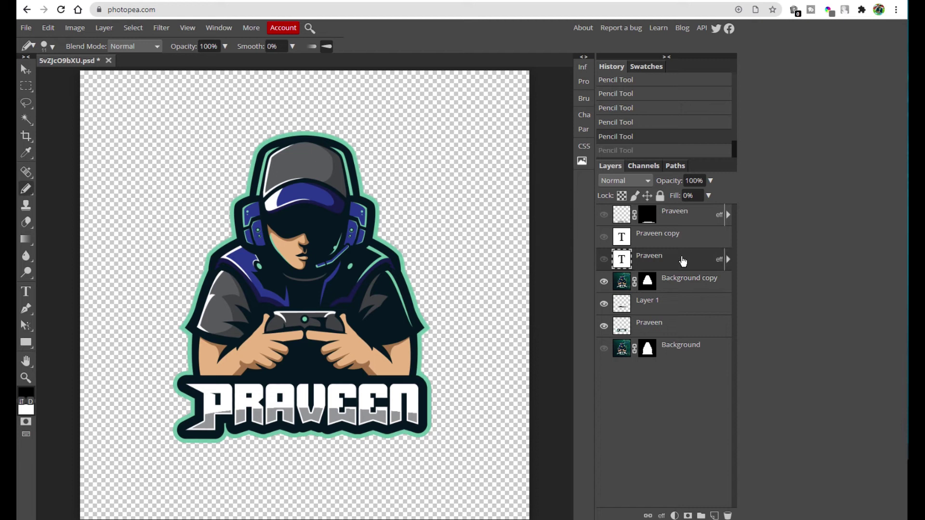
key(ctrl+alt+shift+e)
click(604, 371)
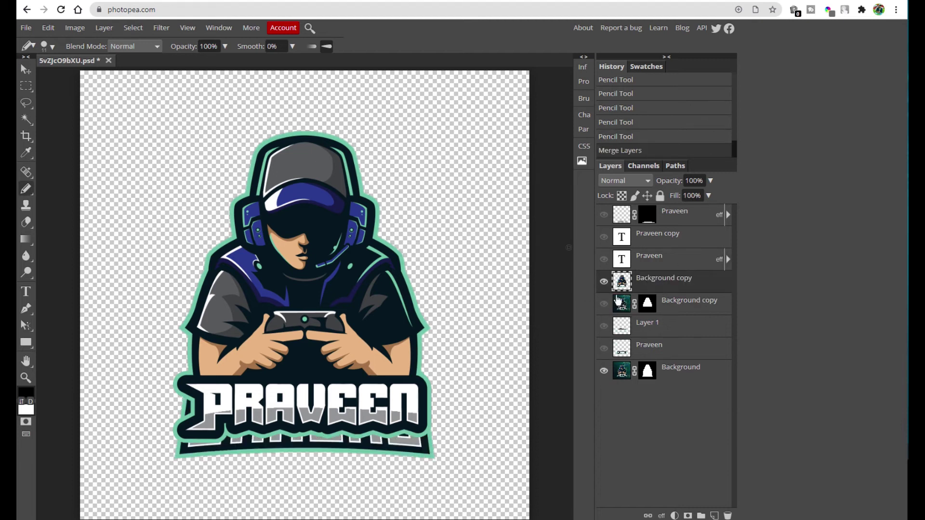
click(604, 371)
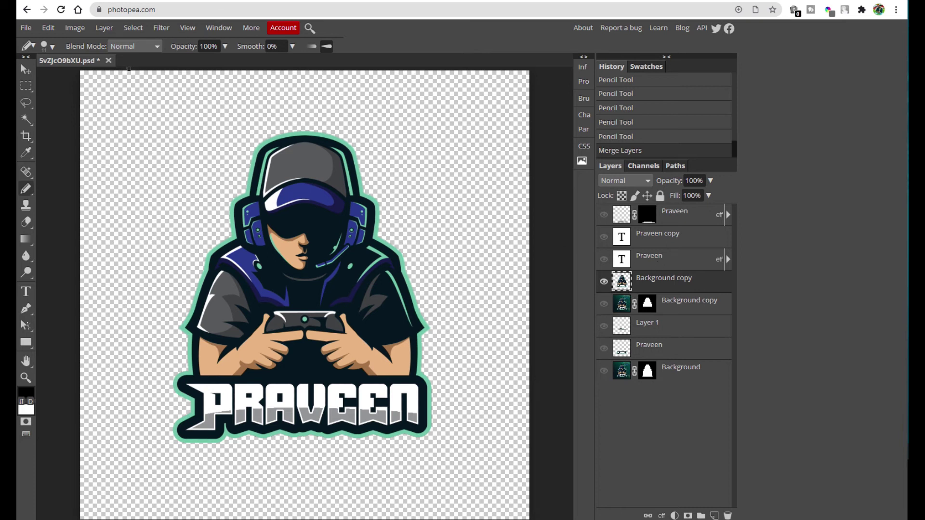
Scale the merged logo layer to about 138% and move it to fill the canvas, with transform controls turned off once applied
key(v)
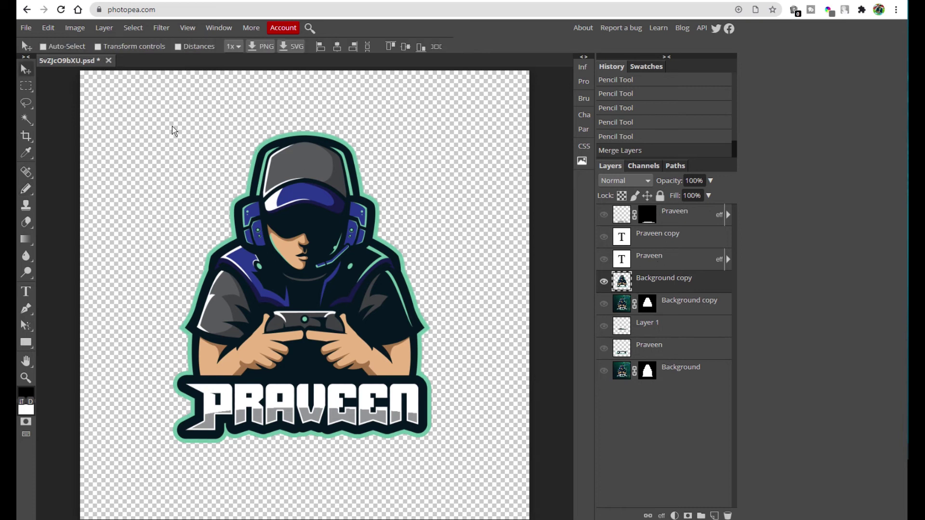
click(98, 47)
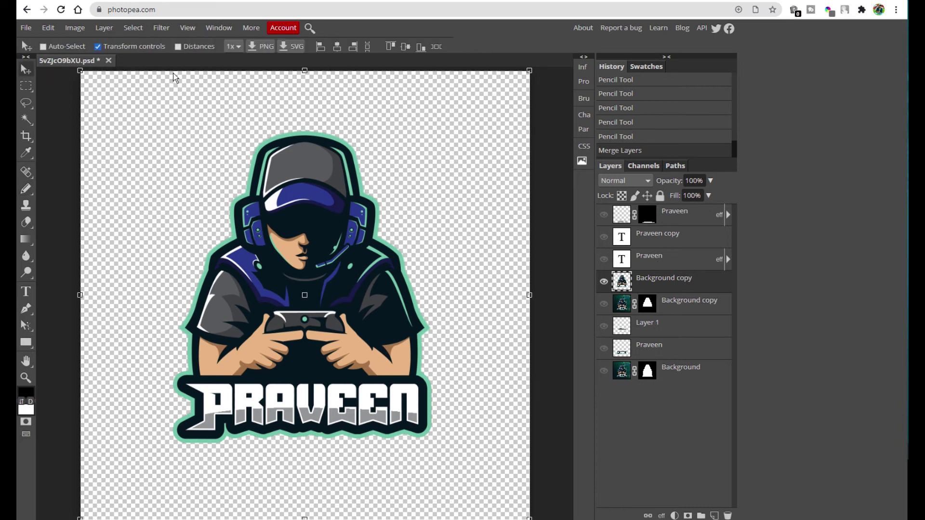
scroll(367, 265, down, 2)
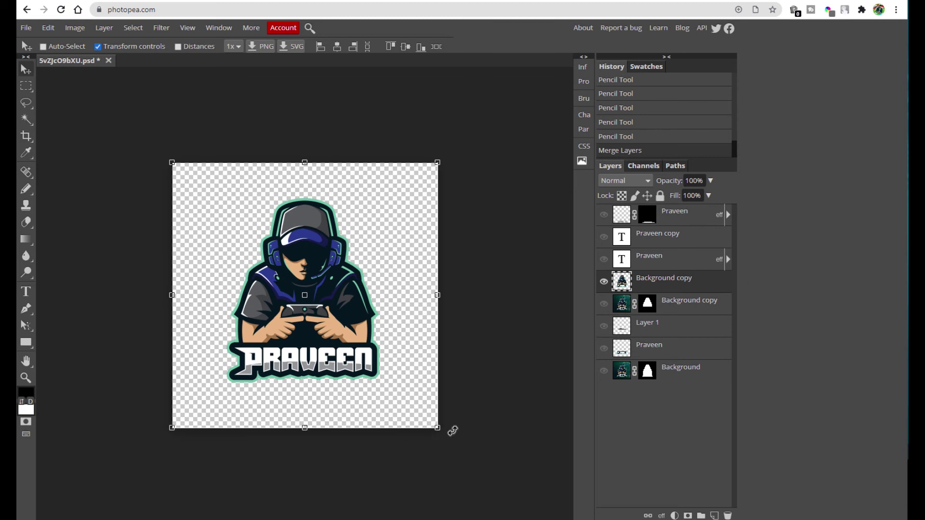
drag(441, 431, 501, 466)
drag(346, 369, 342, 355)
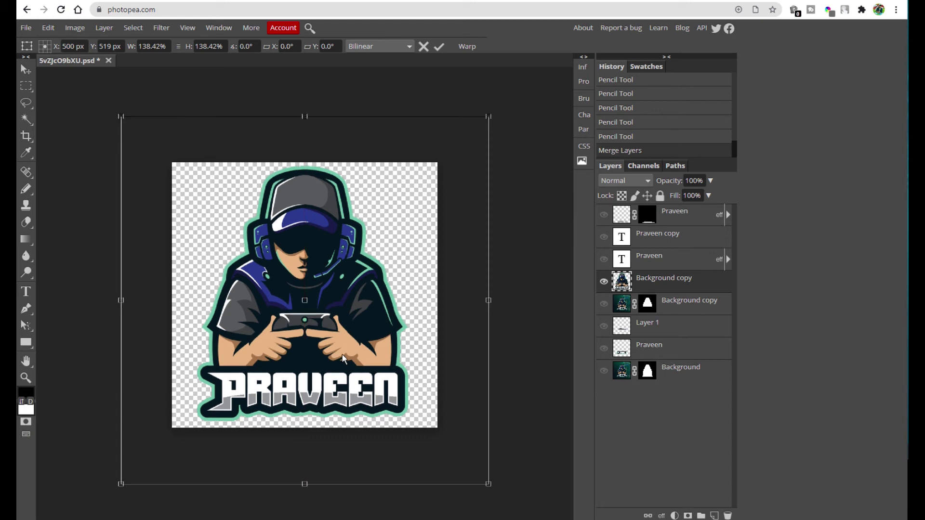
key(Return)
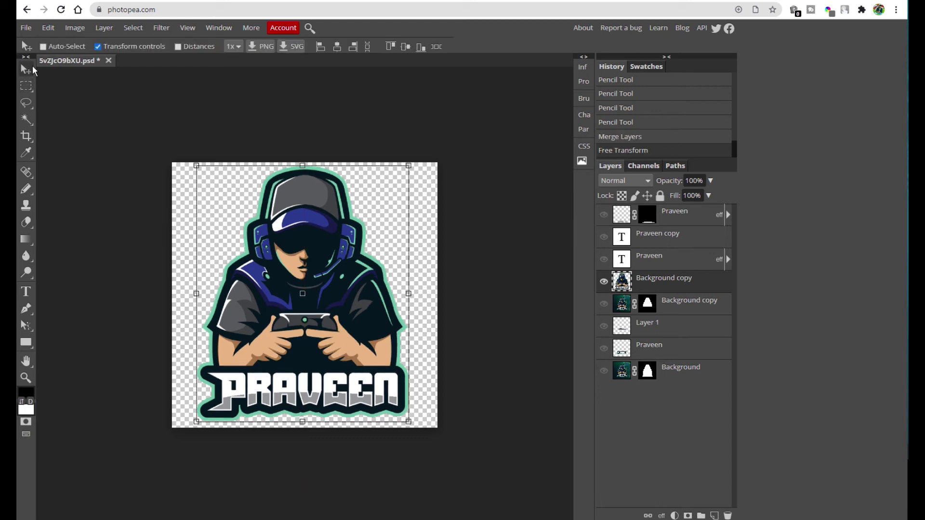
click(98, 47)
Export the logo as a 1000 × 1000 px PNG at 100% quality, saved as 5vZJcO9bXU.png in the logo folder
click(24, 28)
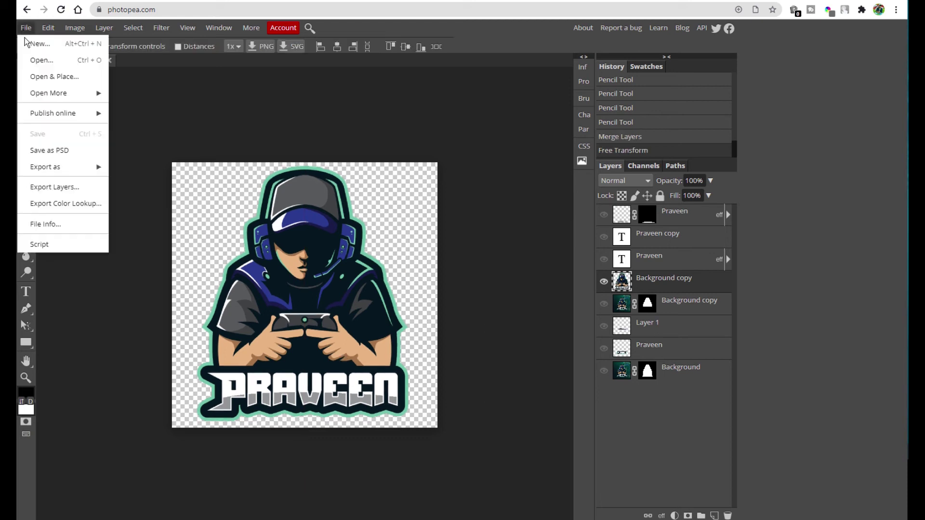
mouse_move(72, 166)
click(128, 169)
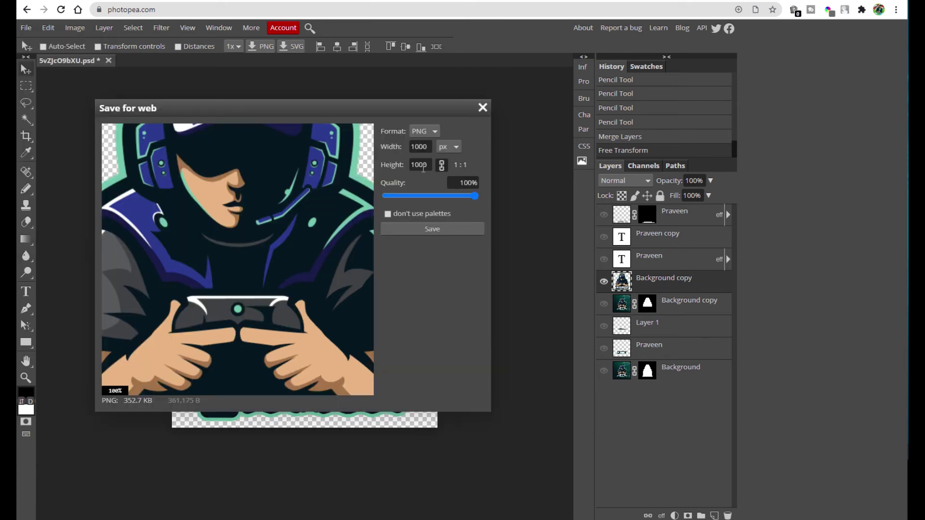
click(419, 230)
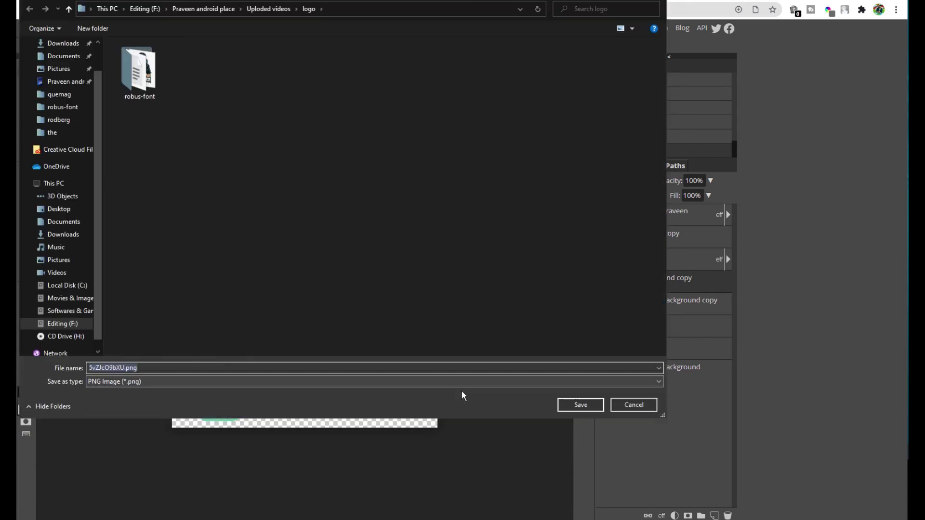
click(596, 404)
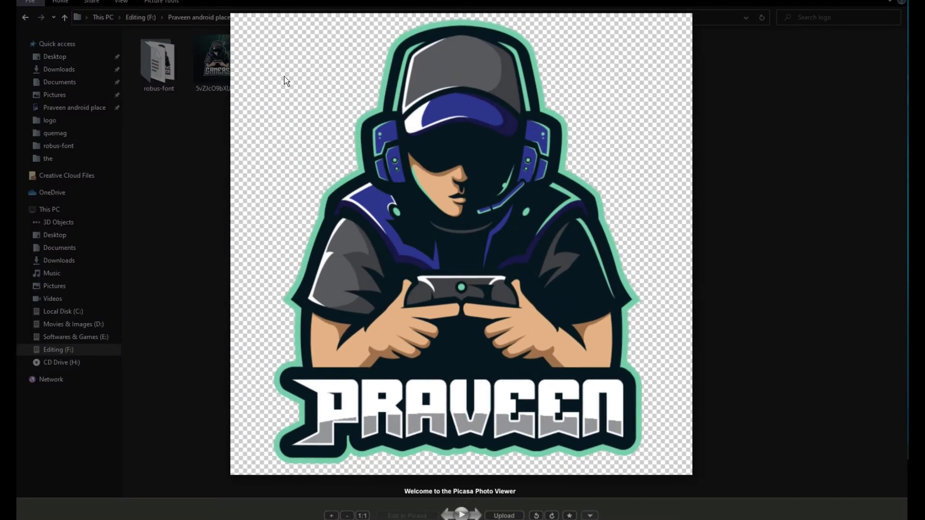
Compare the exported PNG with the original GAMERS image in Picasa Photo Viewer and return to Photopea
key(Left)
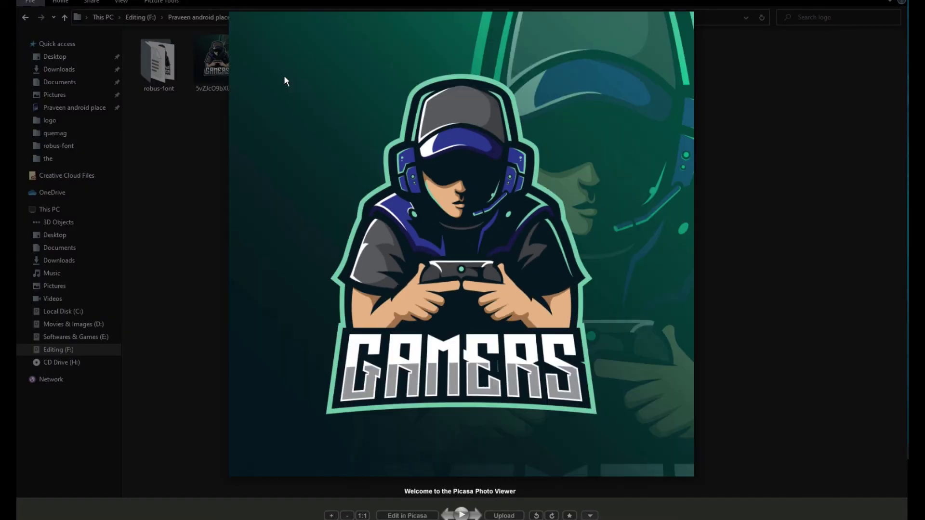
key(Right)
key(Left)
key(Right)
key(Left)
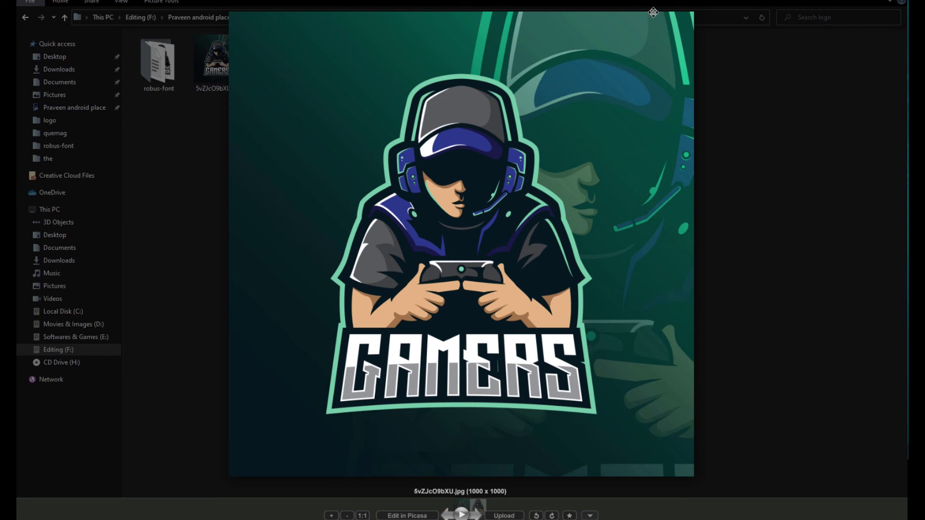
key(Escape)
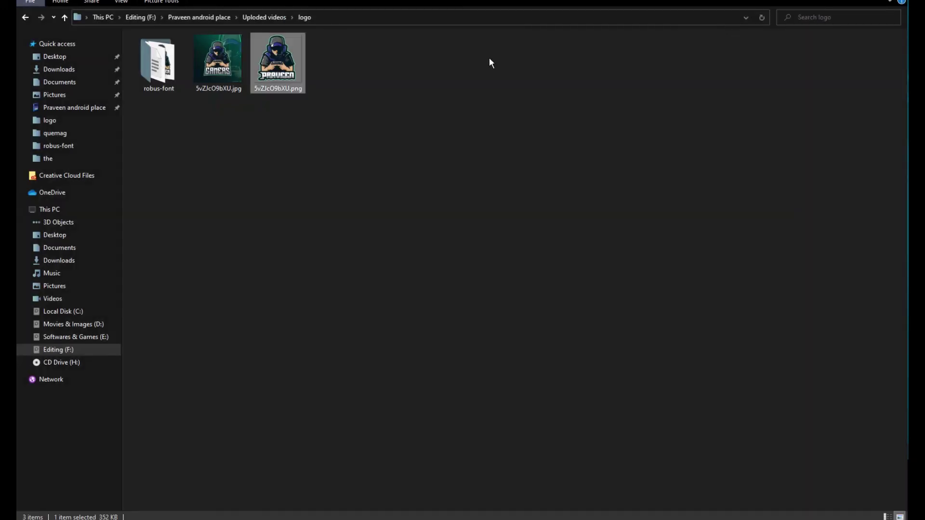
key(alt+Tab)
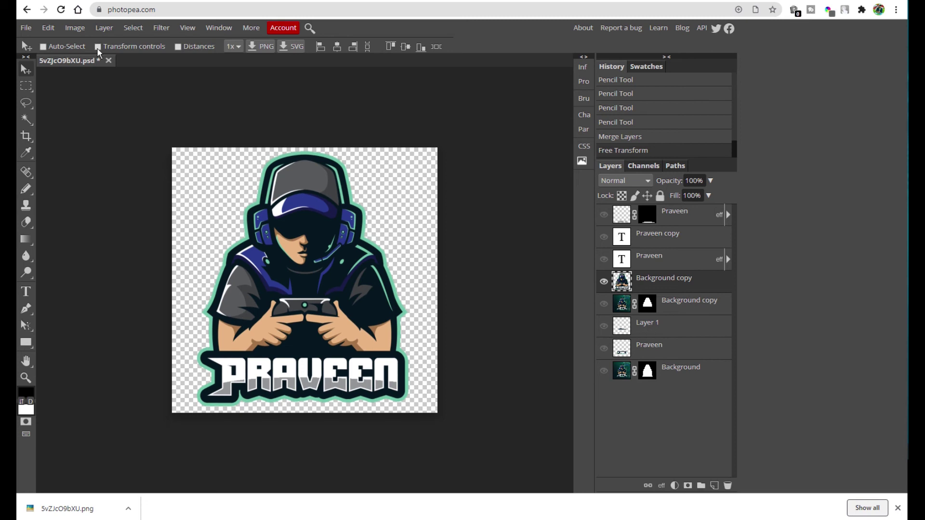
Scale the merged logo layer down to about 63.5% around the middle of the canvas
click(98, 47)
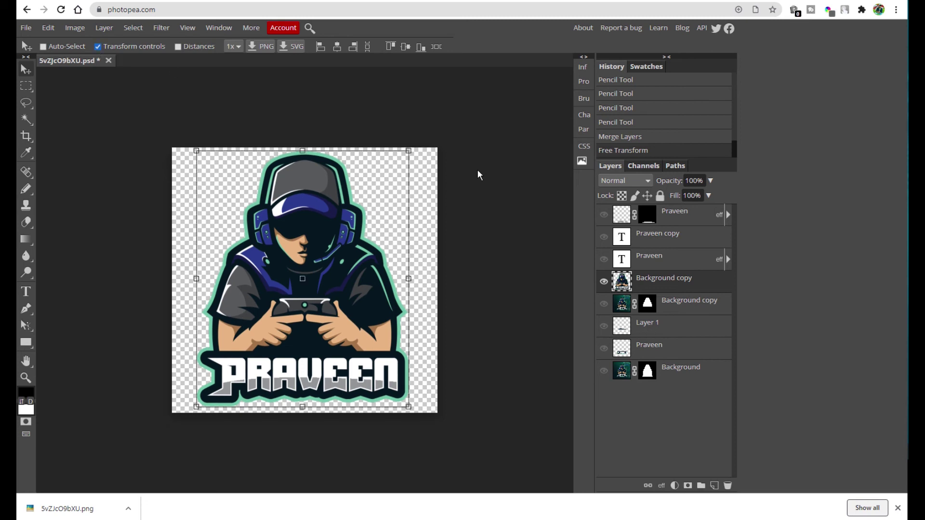
drag(407, 150, 370, 196)
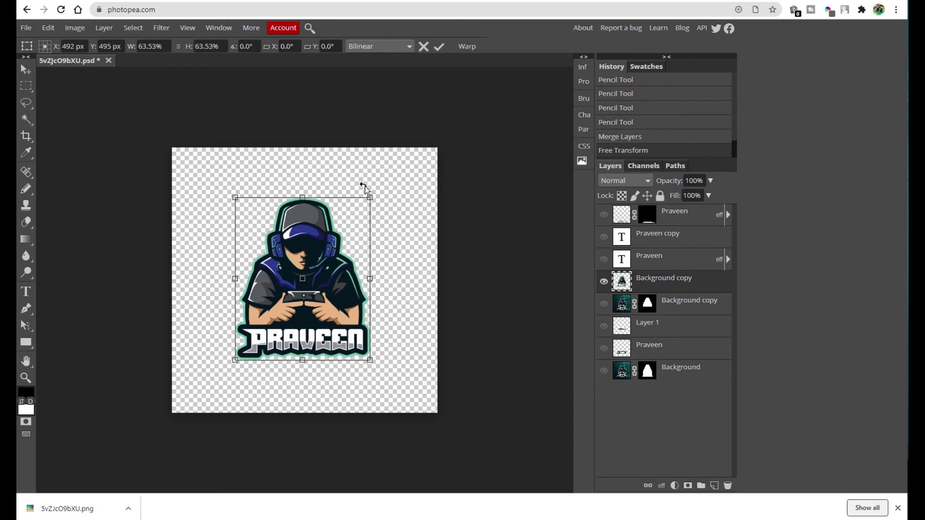
key(Return)
Duplicate the logo layer, enlarge the lower copy, and offset it to the right behind the small logo
key(ctrl+j)
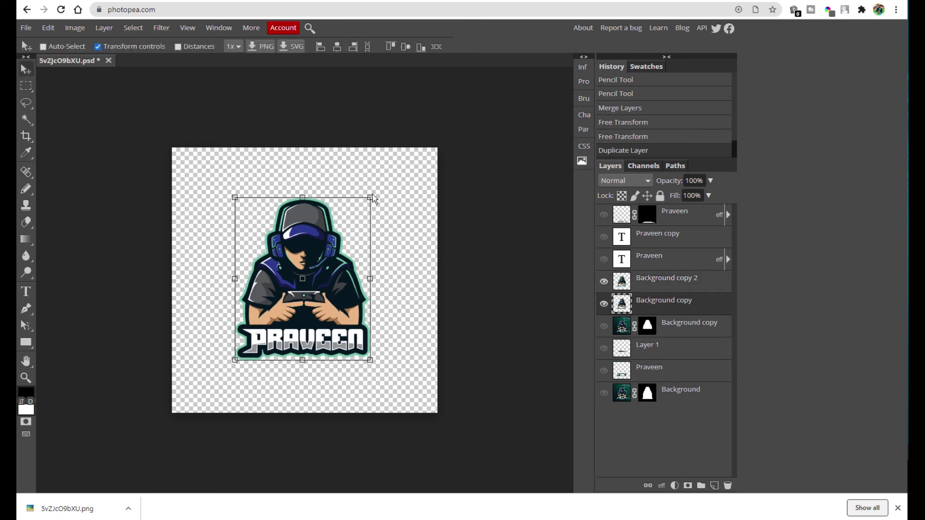
drag(372, 197, 434, 97)
drag(397, 247, 516, 230)
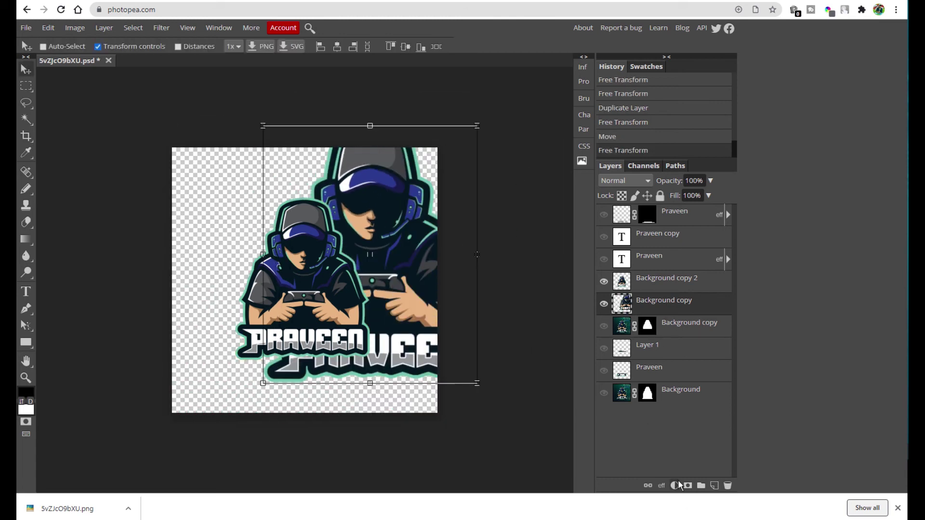
Mask the enlarged logo layer, fade out its lower part with black-to-white linear gradients, and reduce the layer's opacity to 58%
click(687, 486)
key(g)
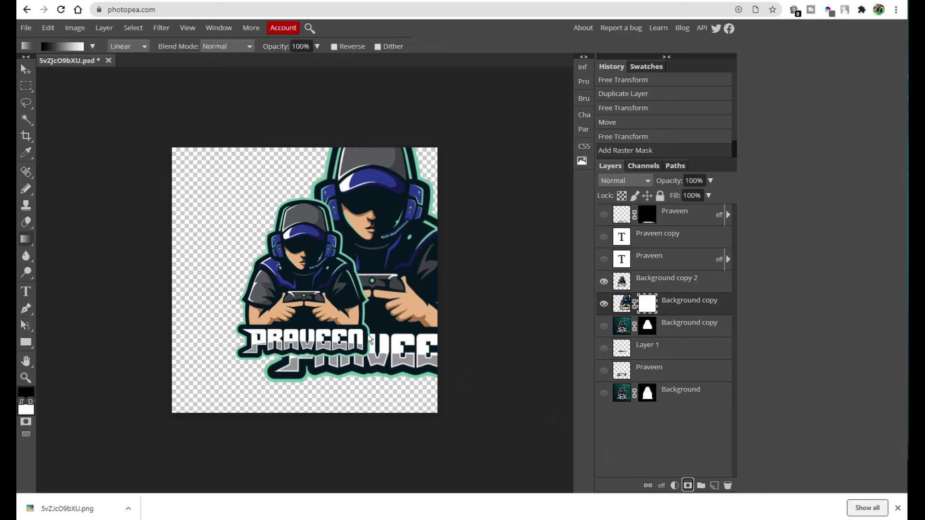
drag(388, 403, 385, 273)
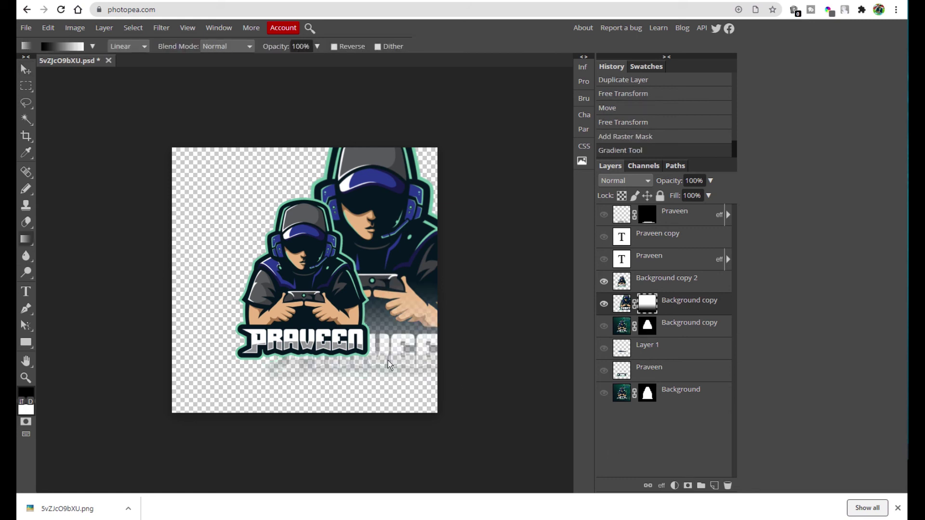
drag(388, 360, 378, 278)
drag(394, 385, 393, 275)
drag(394, 359, 396, 243)
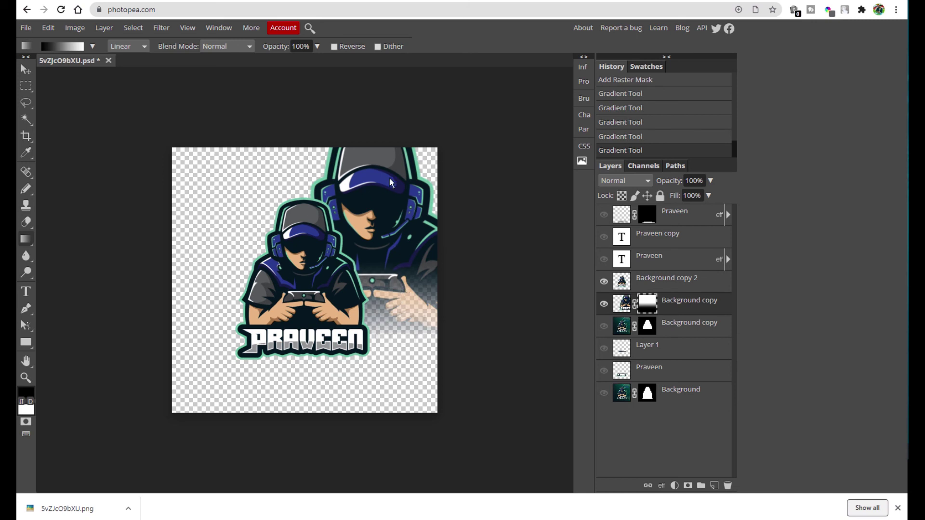
drag(657, 189, 671, 185)
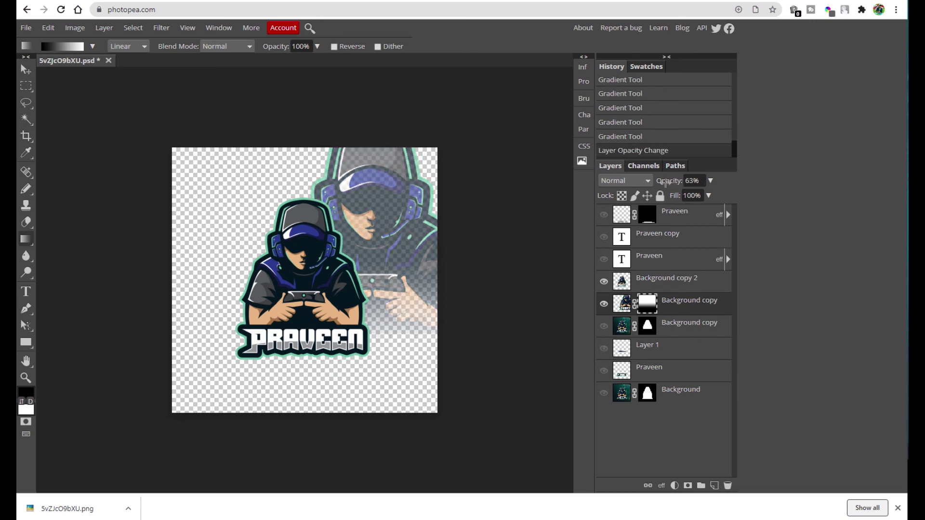
Add a Gradient Fill layer directly above Layer 1 as the background behind both logos
click(669, 350)
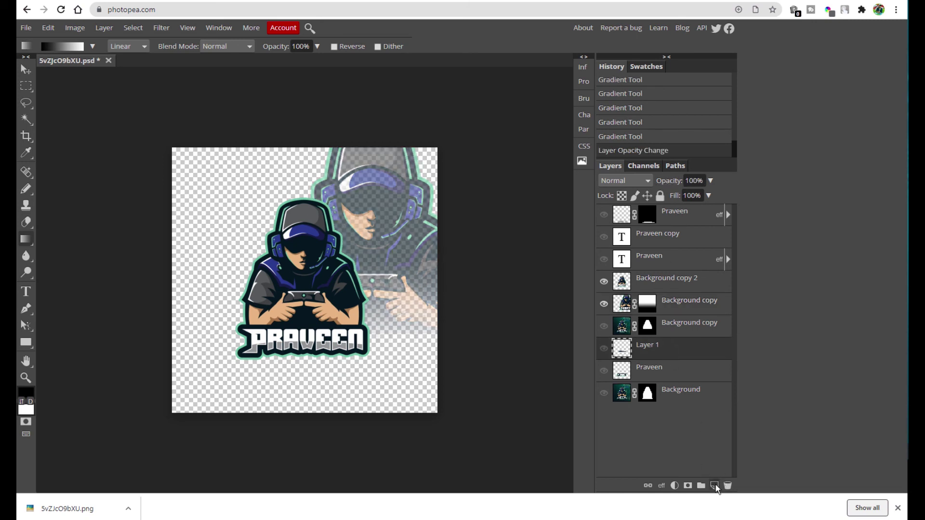
click(714, 485)
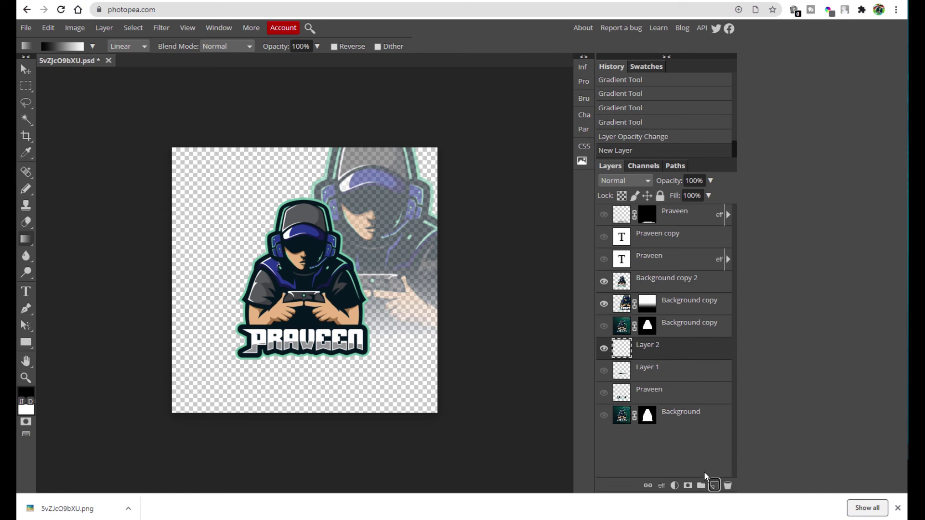
key(ctrl+z)
click(674, 486)
click(675, 486)
click(674, 485)
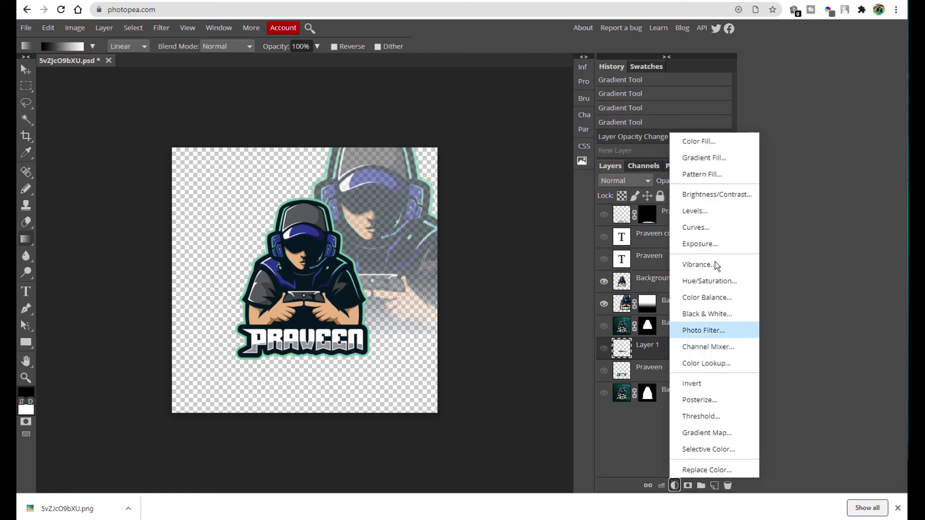
click(706, 158)
Change the gradient fill's white end to the green 62ad96, sampling from the logo outline
click(476, 129)
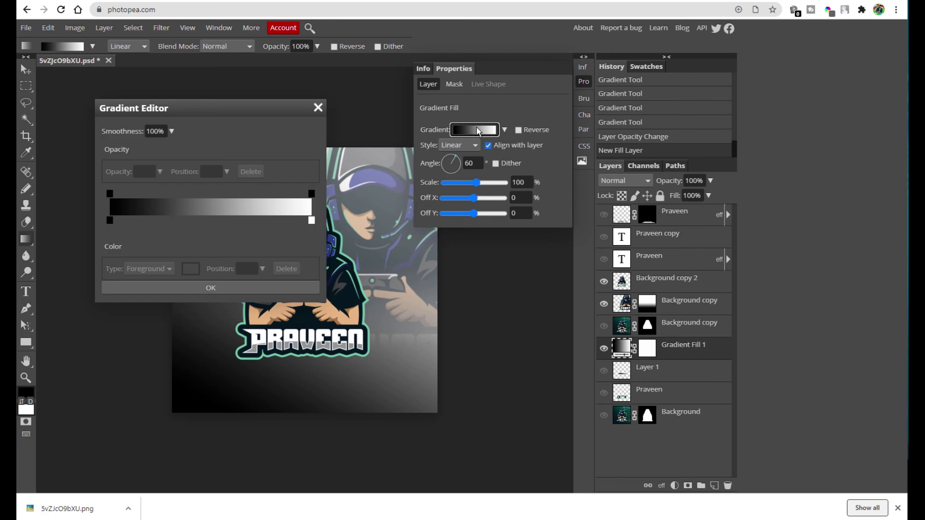
double_click(312, 221)
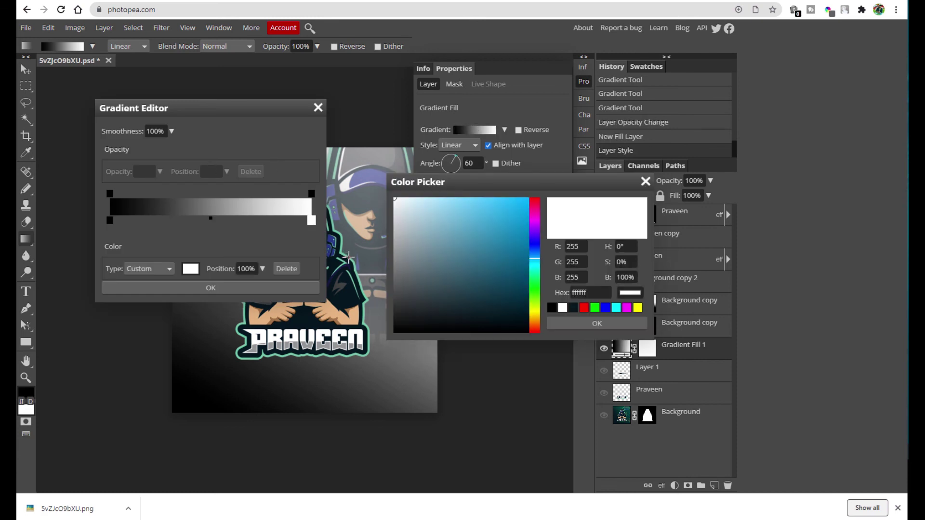
click(349, 258)
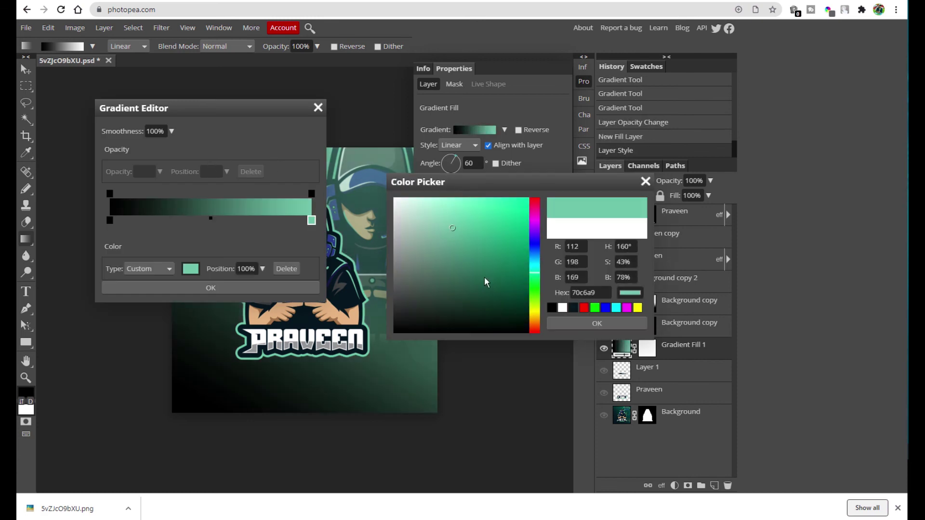
click(215, 286)
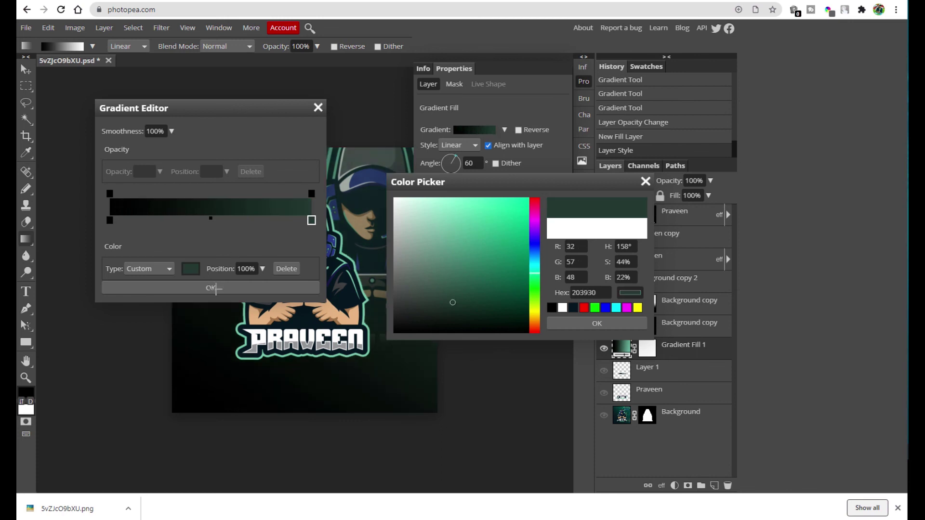
click(342, 253)
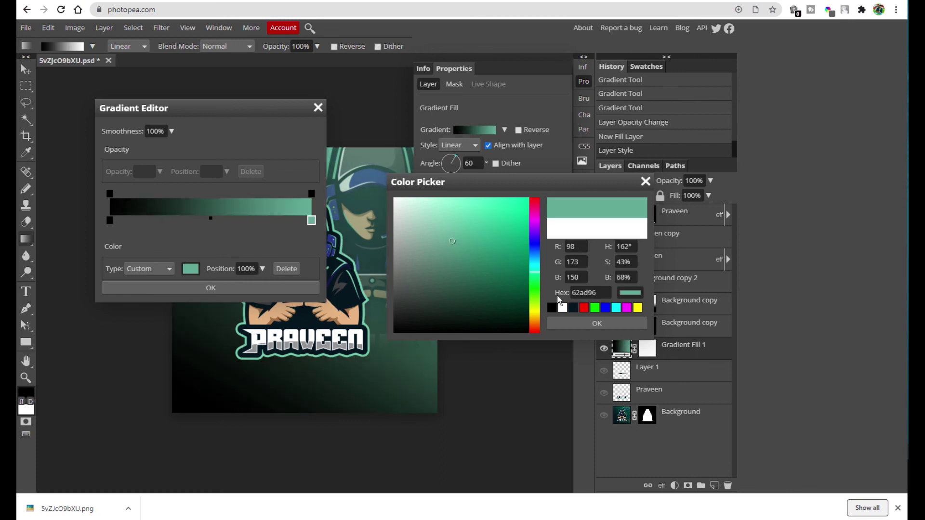
click(597, 324)
click(232, 288)
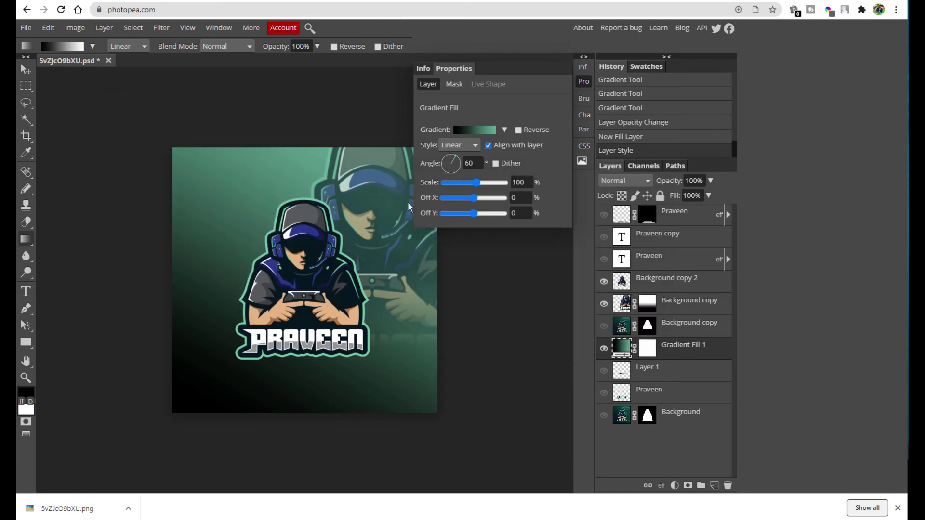
Set the gradient fill's angle to 31°, scale to 146%, X offset to 2% and Y offset to -40%
drag(460, 164, 461, 159)
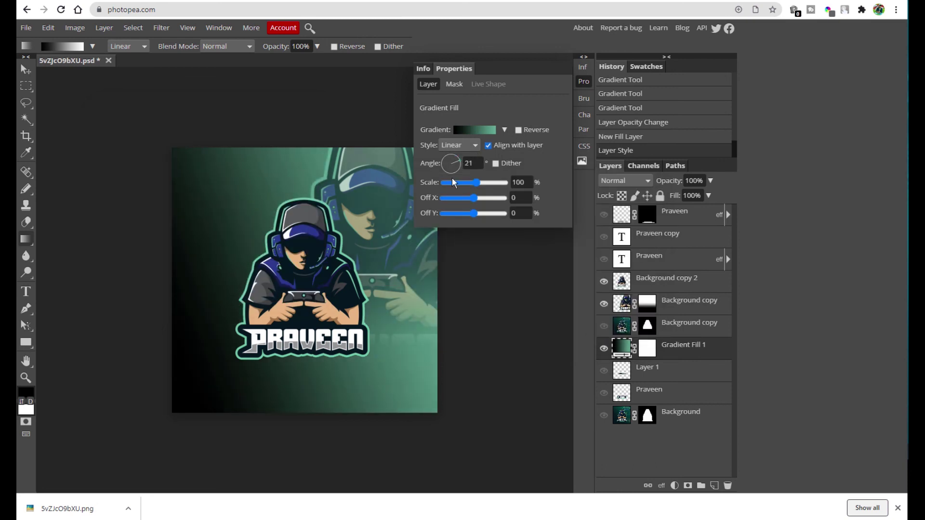
click(398, 358)
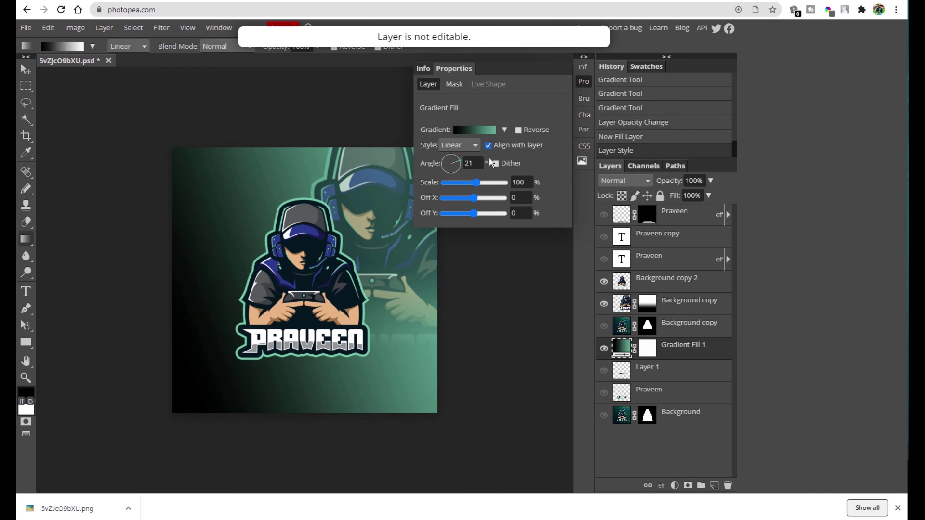
mouse_move(476, 183)
mouse_down()
mouse_move(486, 183)
mouse_move(482, 198)
mouse_up()
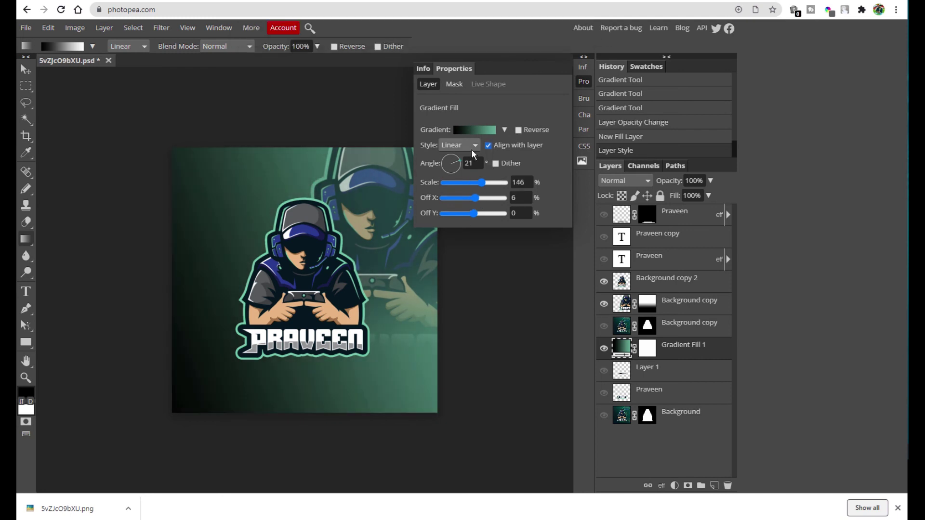
drag(460, 167, 455, 166)
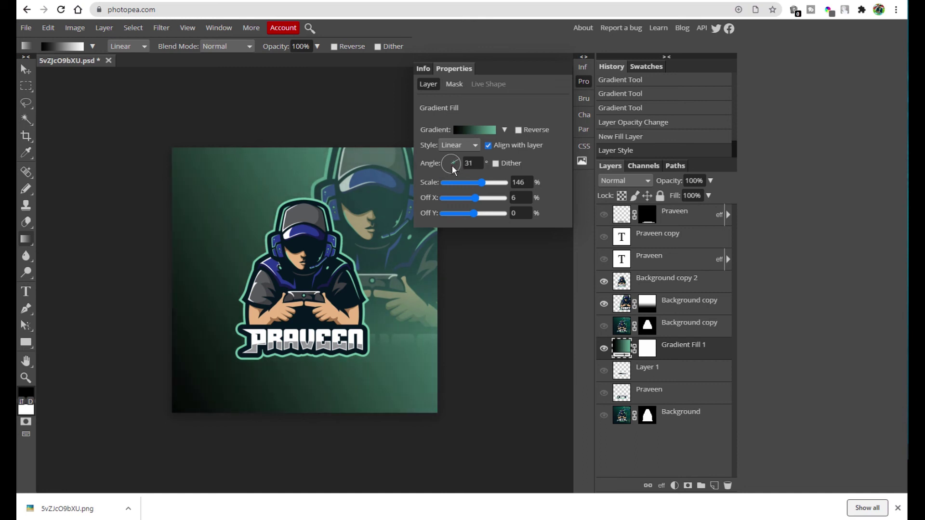
mouse_move(474, 214)
mouse_down()
mouse_move(461, 214)
mouse_move(473, 199)
mouse_up()
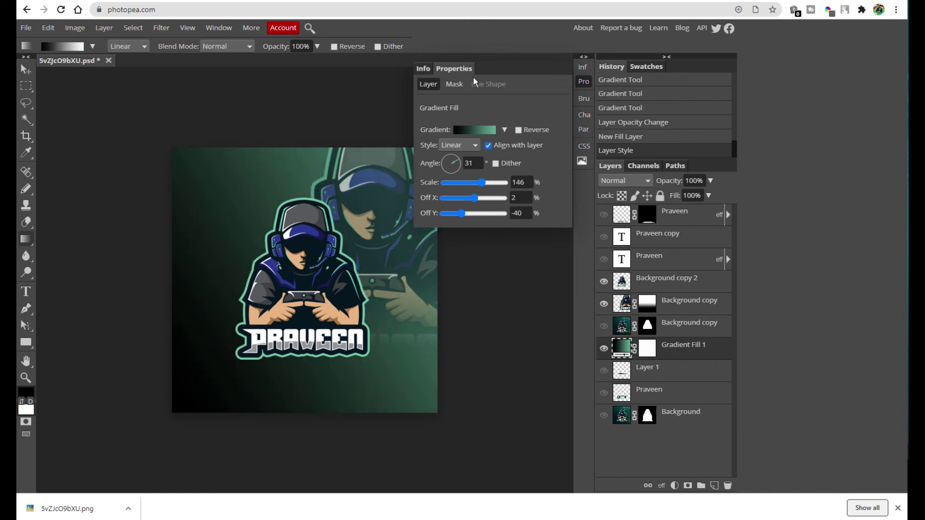
click(584, 81)
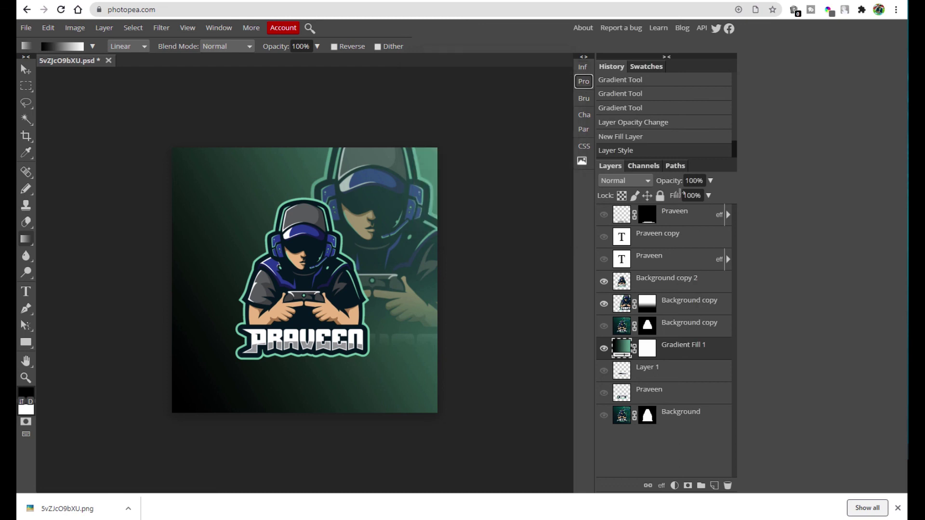
Lower the enlarged backdrop logo's opacity further and recolour the gradient fill's black end to dark navy
drag(665, 182, 663, 181)
key(ctrl+z)
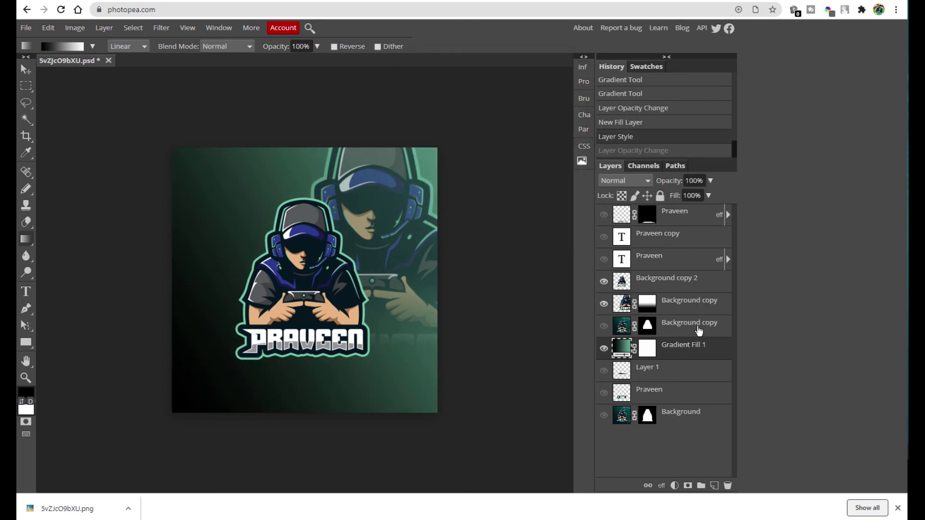
click(696, 308)
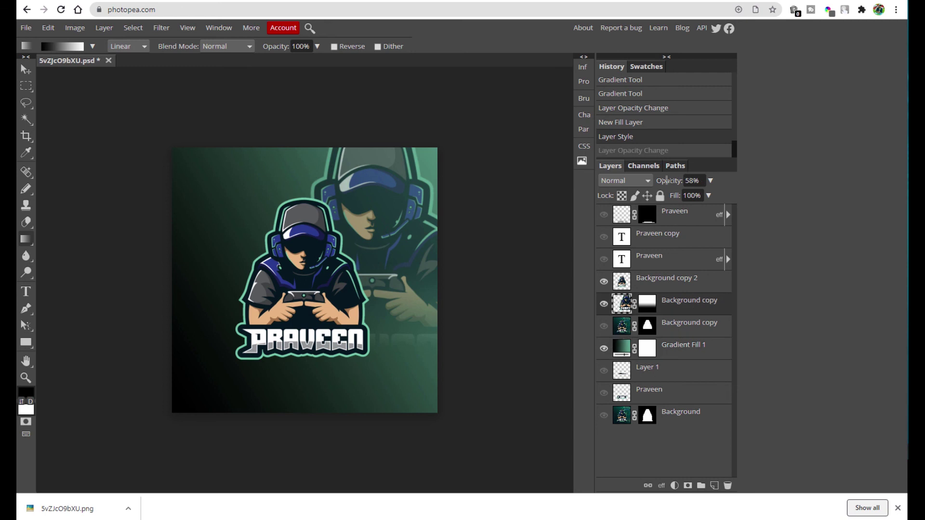
drag(668, 182, 669, 183)
click(584, 81)
key(ctrl+plus)
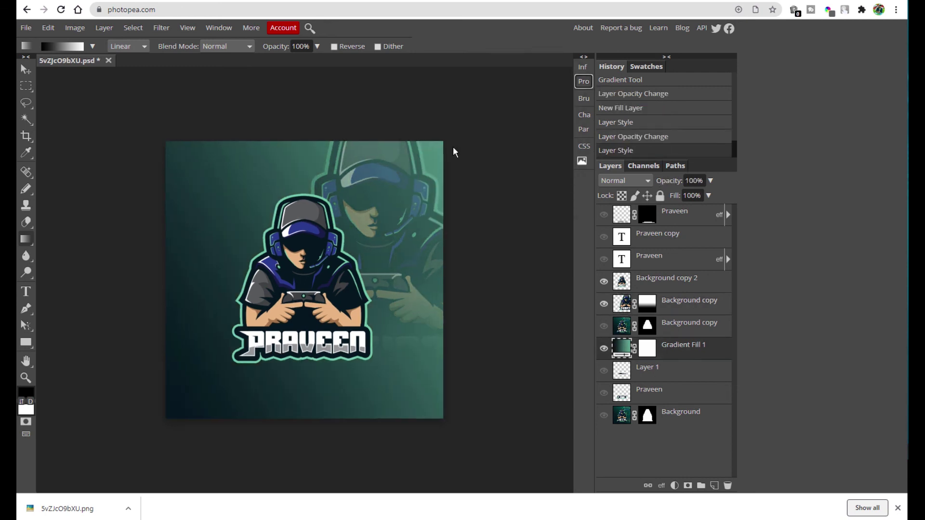
key(ctrl+plus)
key(ctrl+minus)
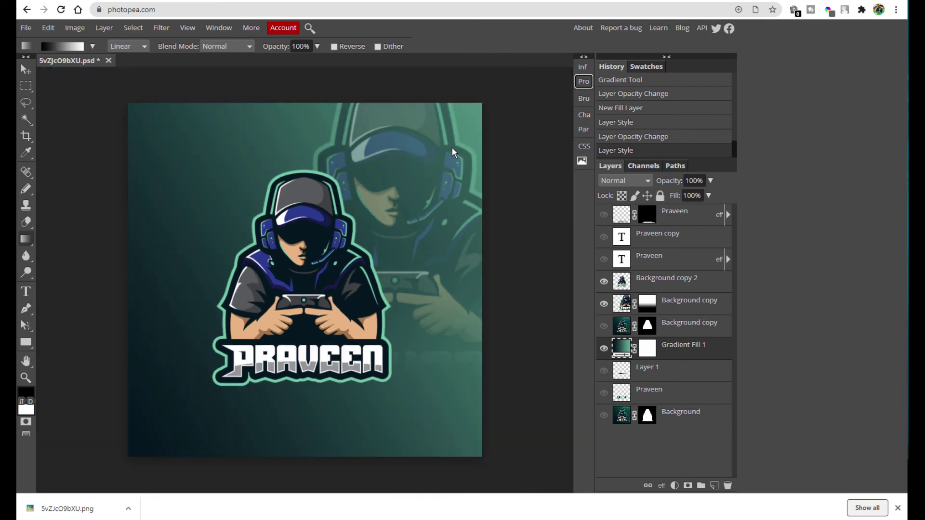
key(ctrl+a)
key(ctrl+a)
key(ctrl+d)
Export the composition as a 1000 × 1000 px JPG at 100% quality, saved as 1.jpg in the logo folder
click(26, 27)
mouse_move(51, 168)
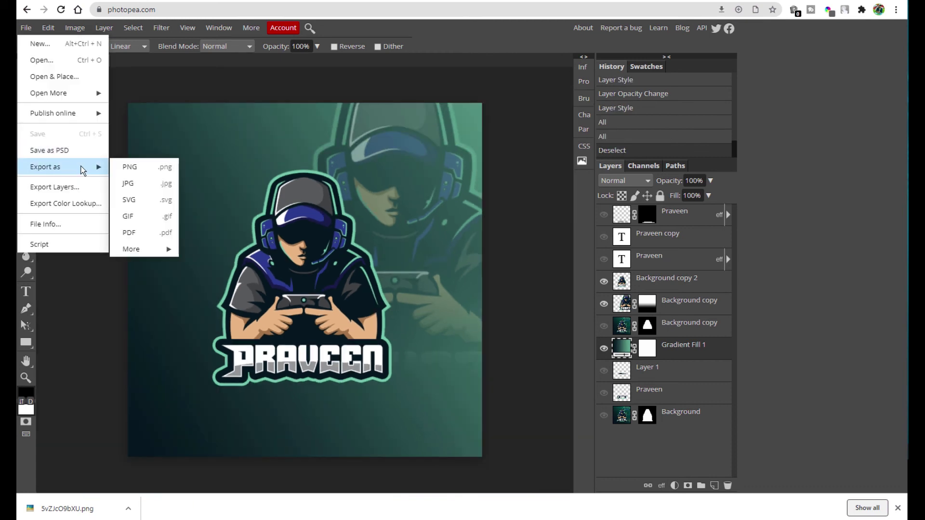
click(140, 181)
drag(449, 196, 509, 195)
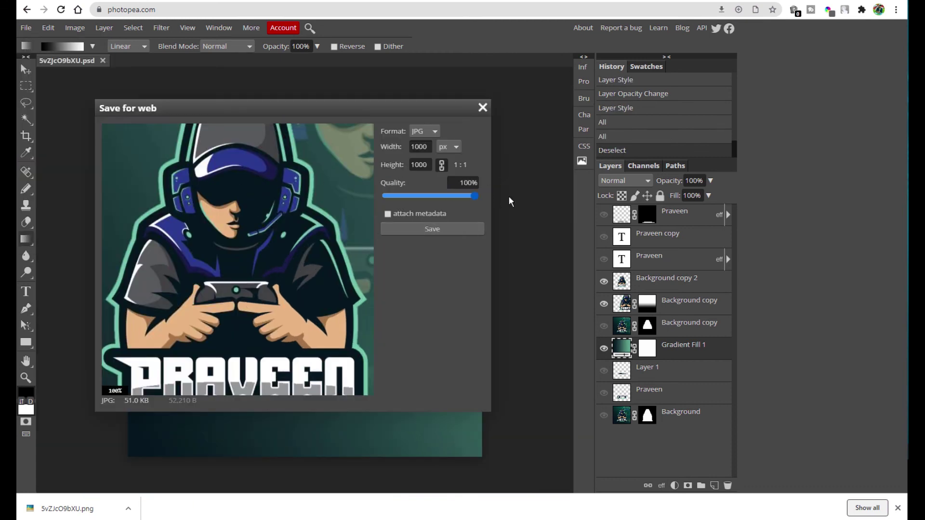
click(441, 229)
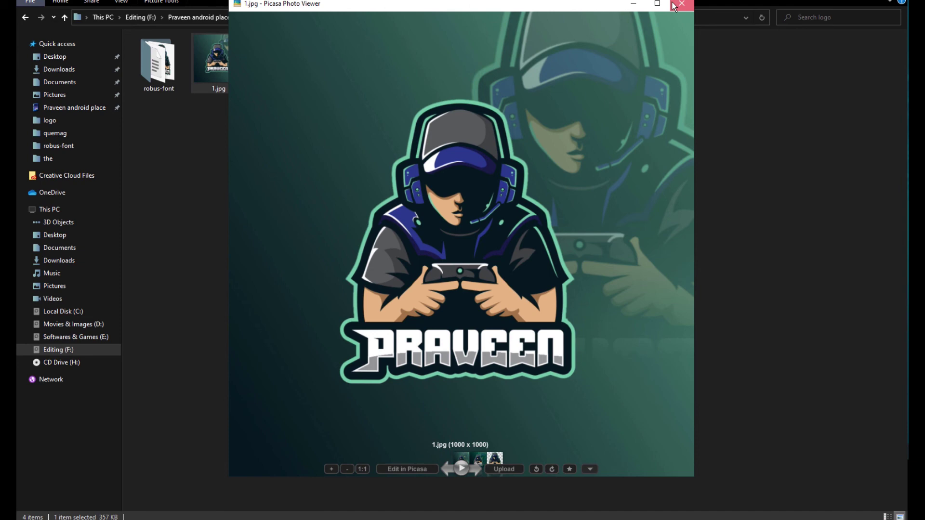
Close the 1.jpg preview, view 5vZJcO9bXU.png in Picasa Photo Viewer, and return to the logo folder
click(680, 4)
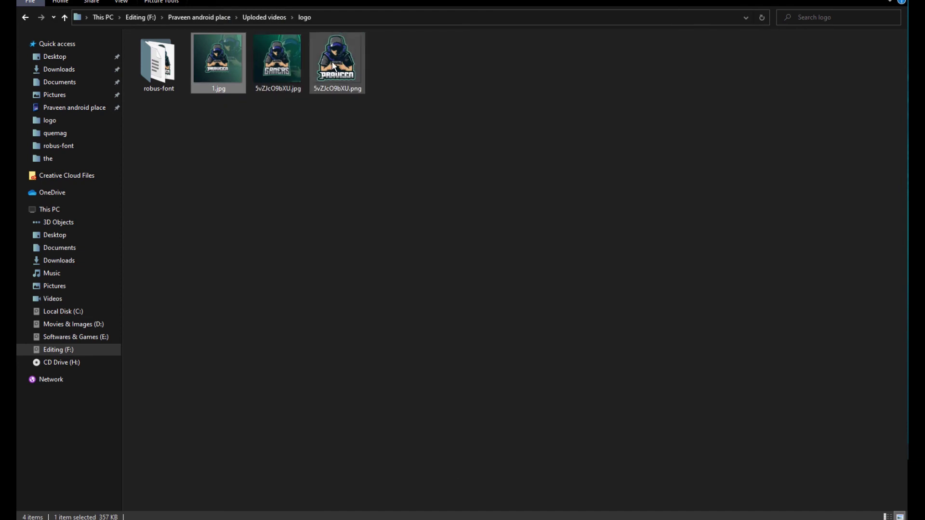
double_click(332, 61)
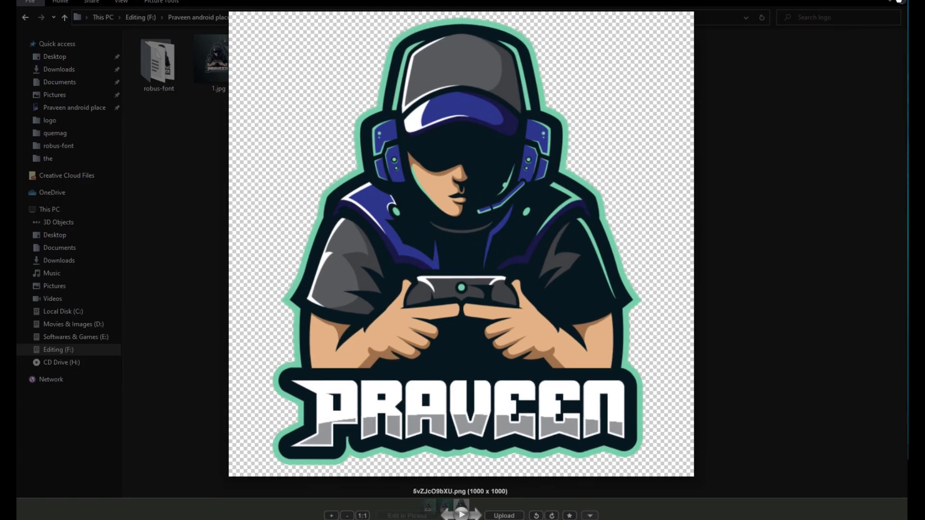
key(Escape)
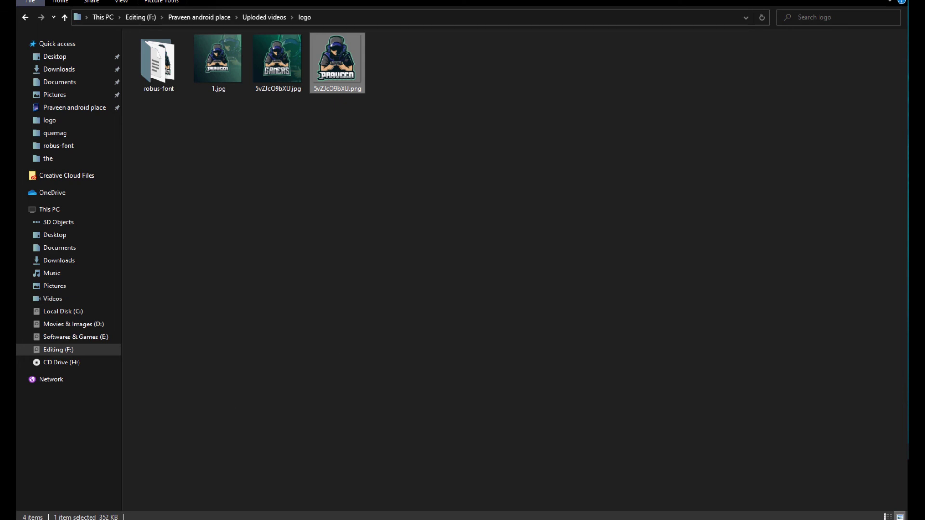